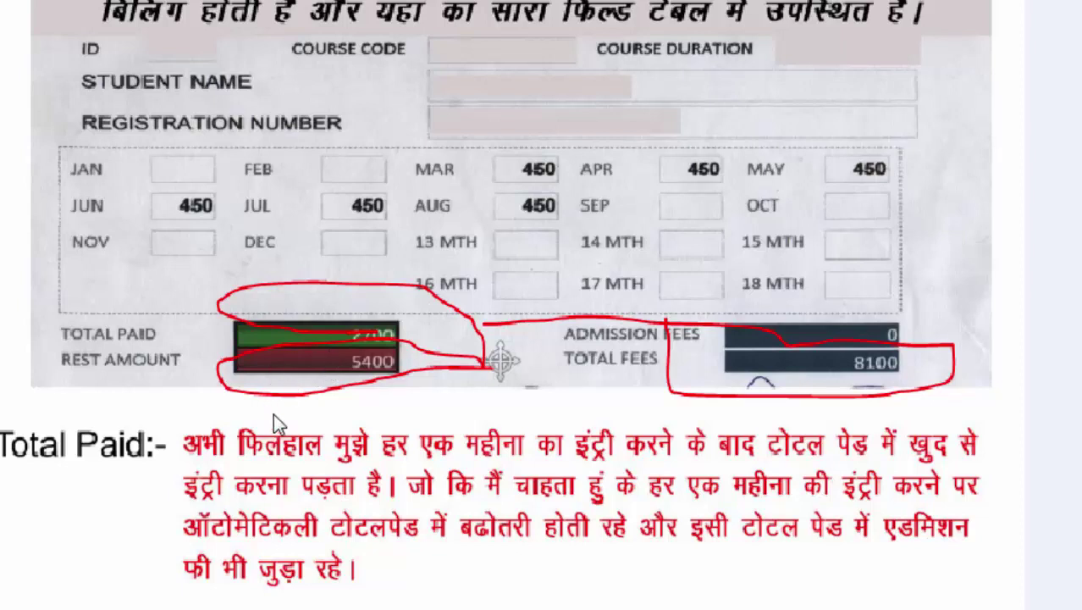
Step: Review the sample fee bill image, then bring up the Windows Start menu
key(super)
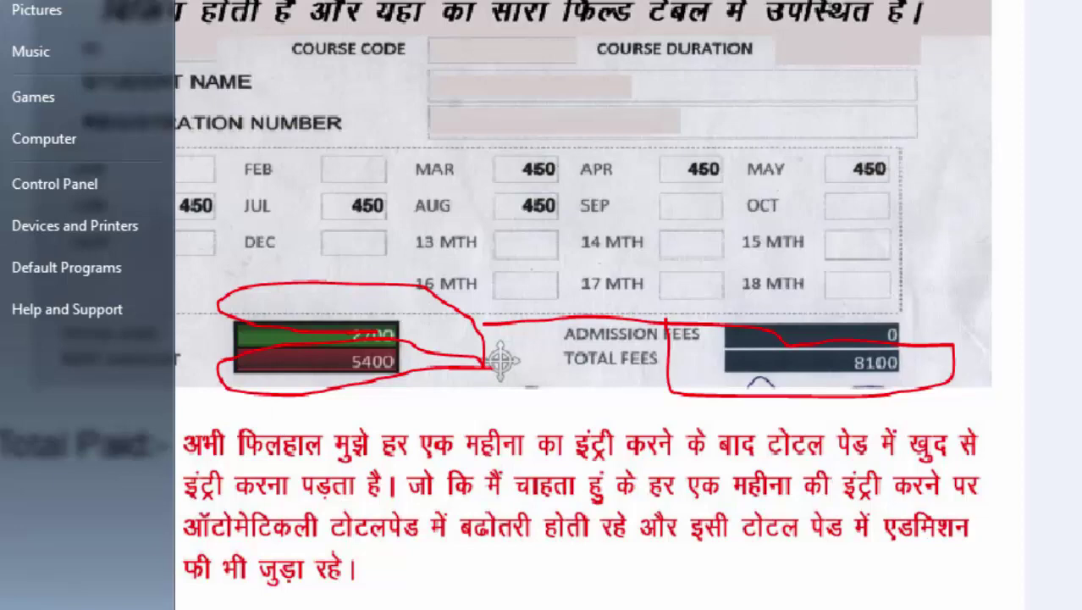
Step: Save the new table as 'fee managment' and switch it to Design view
key(Escape)
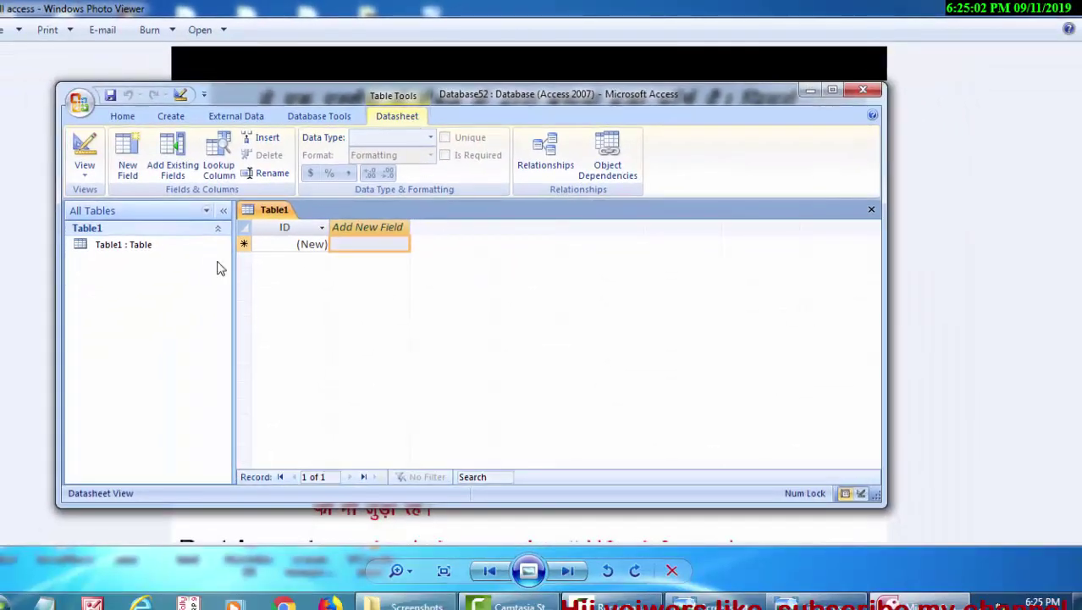
click(85, 152)
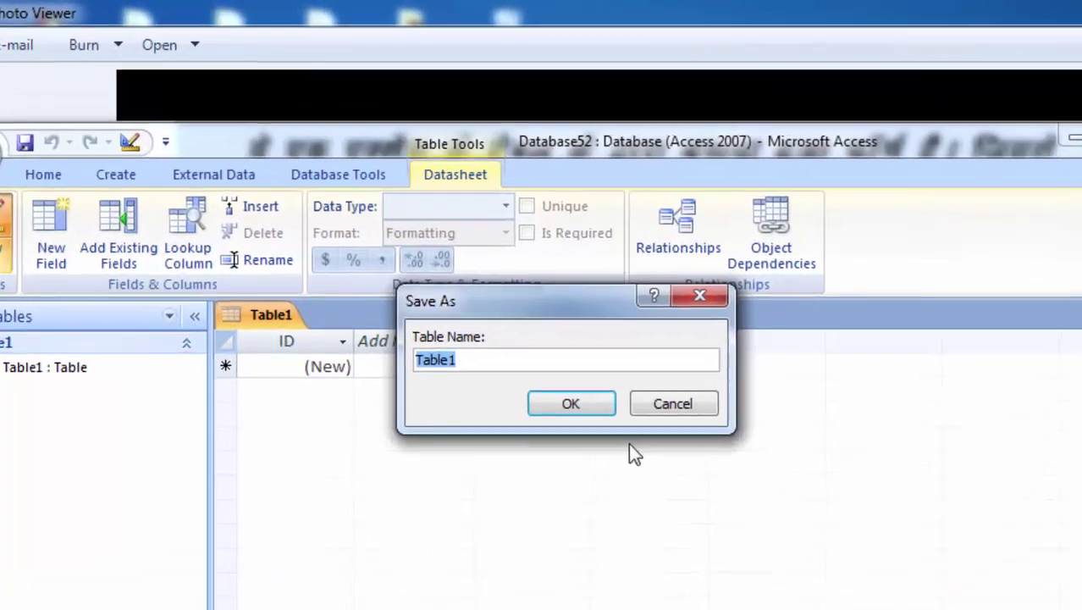
key(BackSpace)
text(fee)
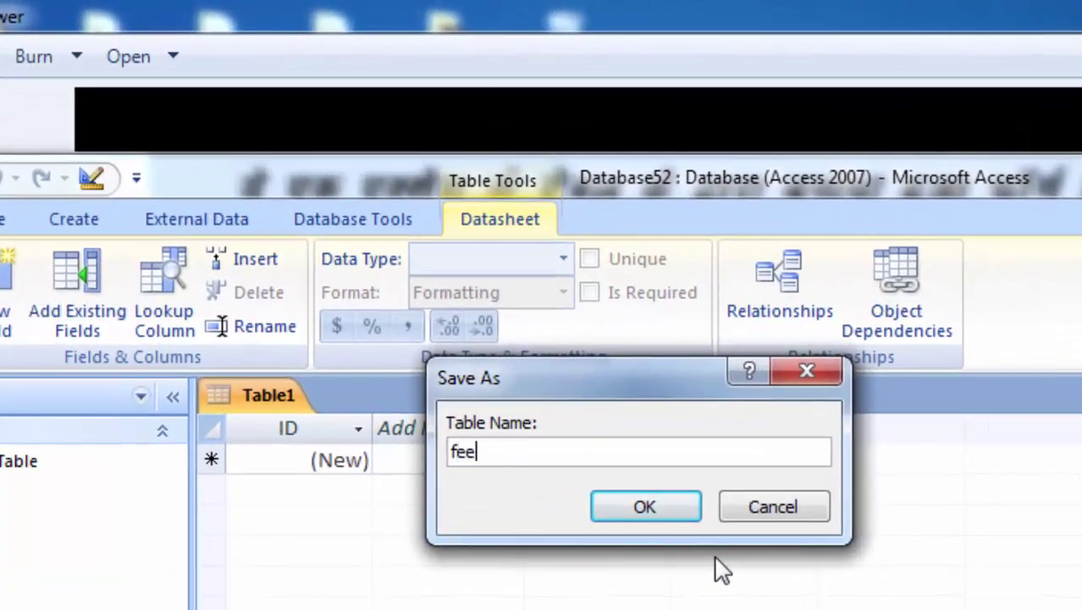
text( ma)
text(na)
text(g)
text(me)
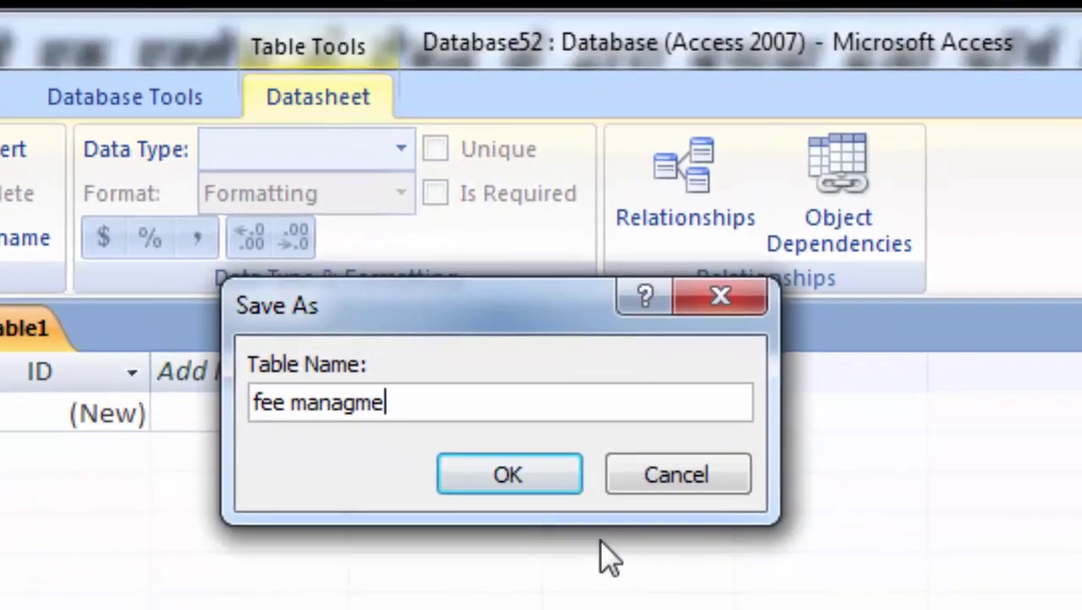
text(nt)
key(Return)
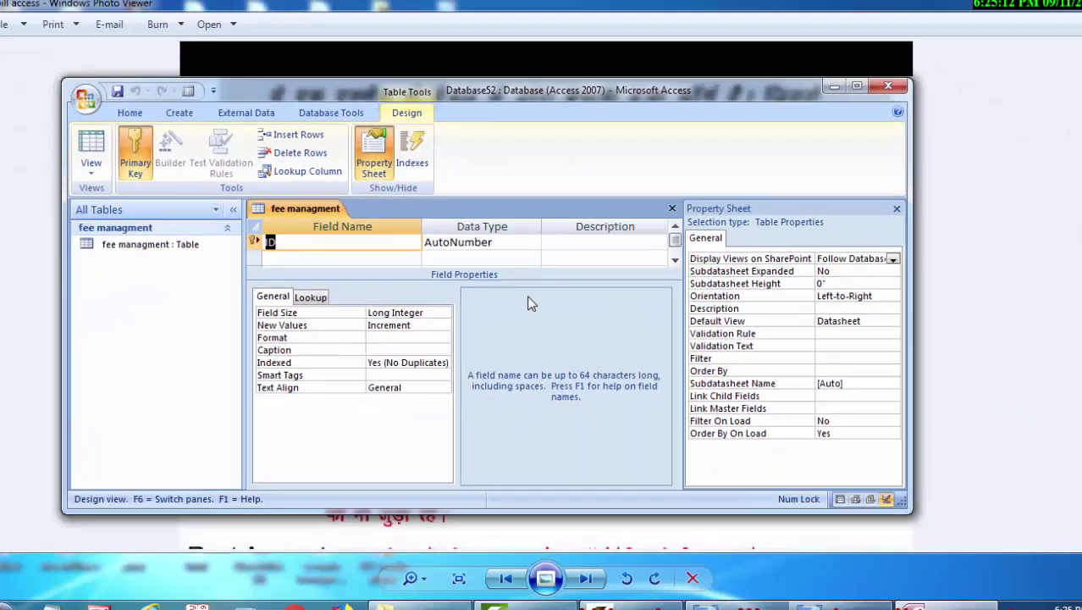
Step: Maximize Access and rename the ID field to Student Id
click(857, 85)
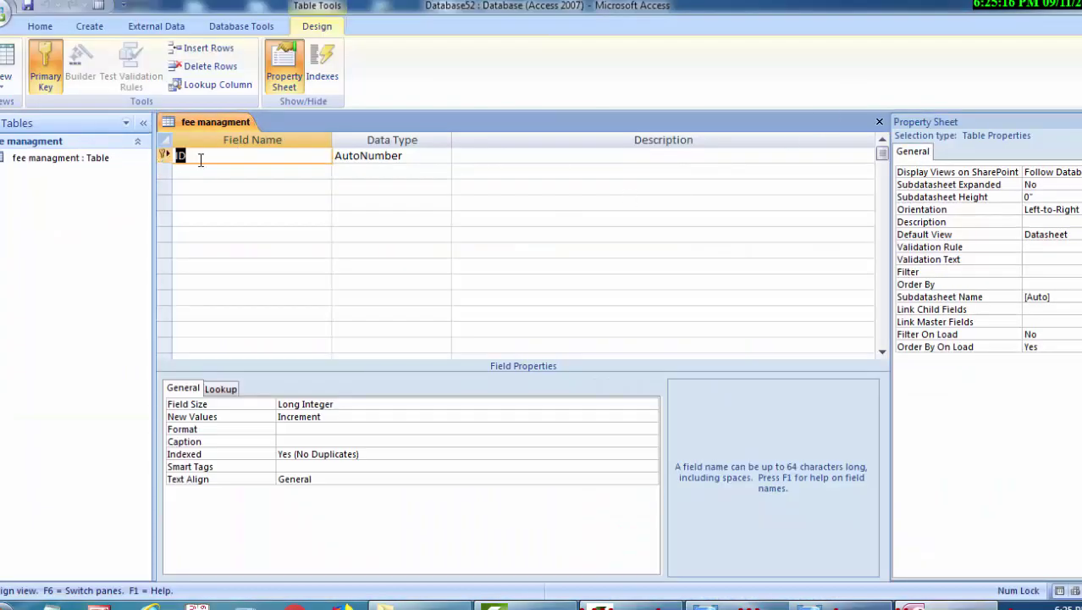
click(201, 160)
key(BackSpace)
key(BackSpace)
text(Stude)
text(nt I)
text(d)
click(250, 173)
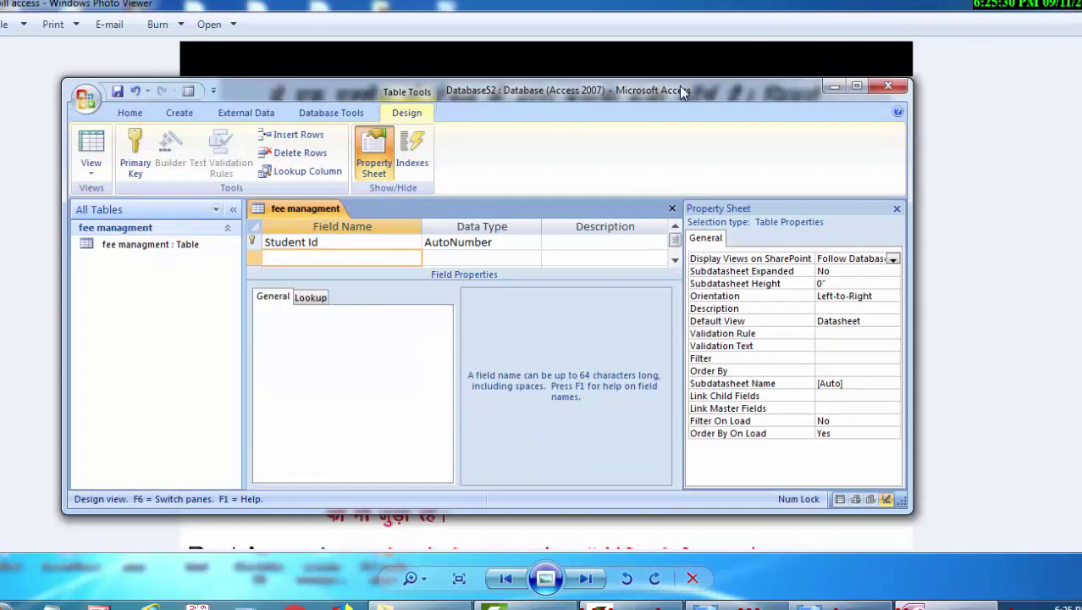
Step: Add a Course code field with data type Number
drag(680, 86, 686, 325)
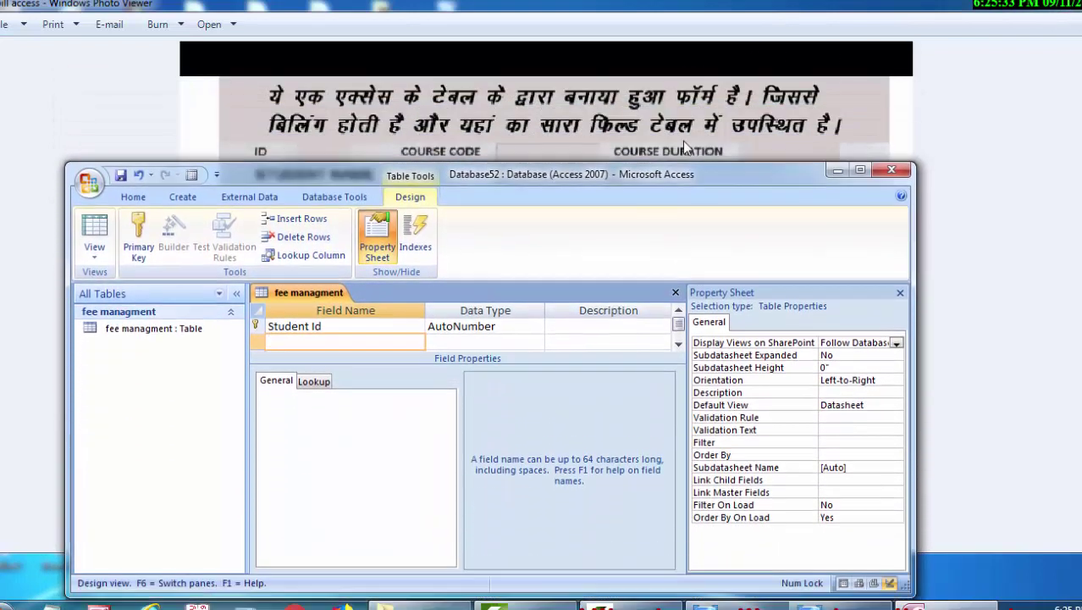
drag(686, 315, 692, 63)
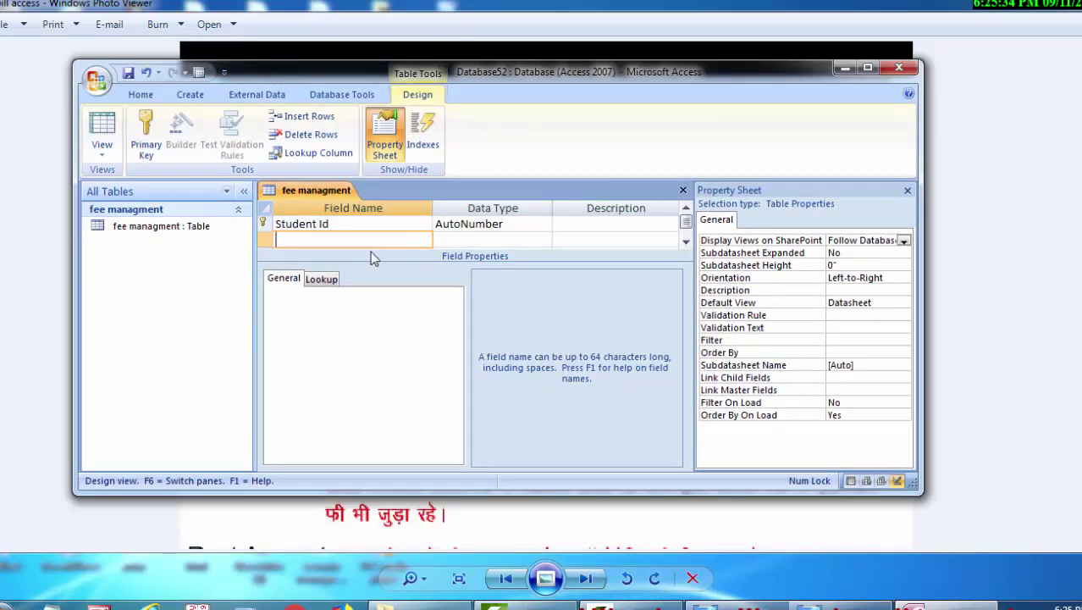
click(867, 66)
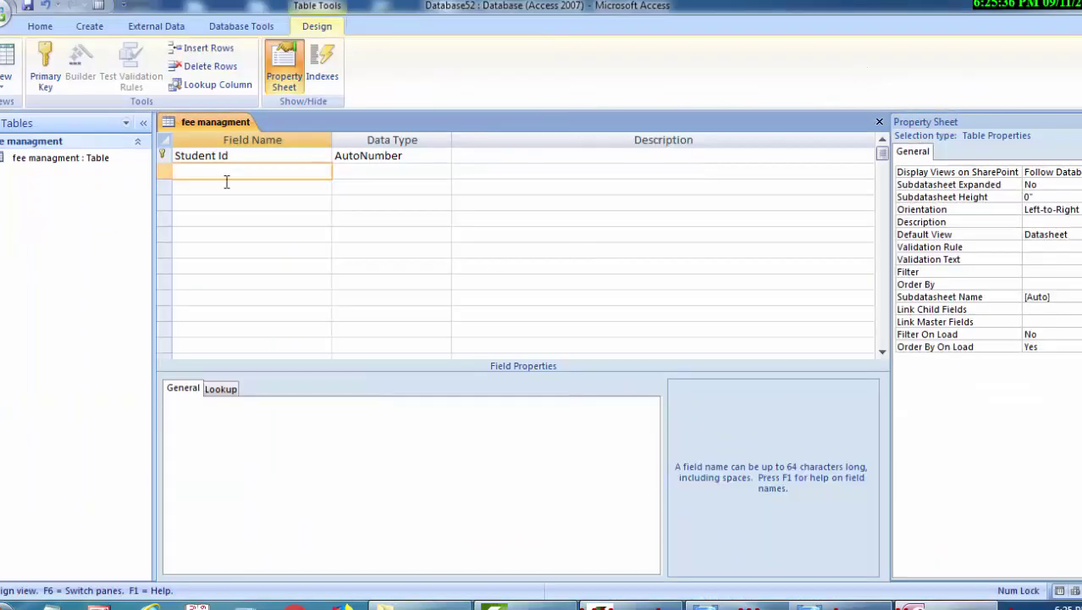
text(Co)
text(use )
text(code)
key(Tab)
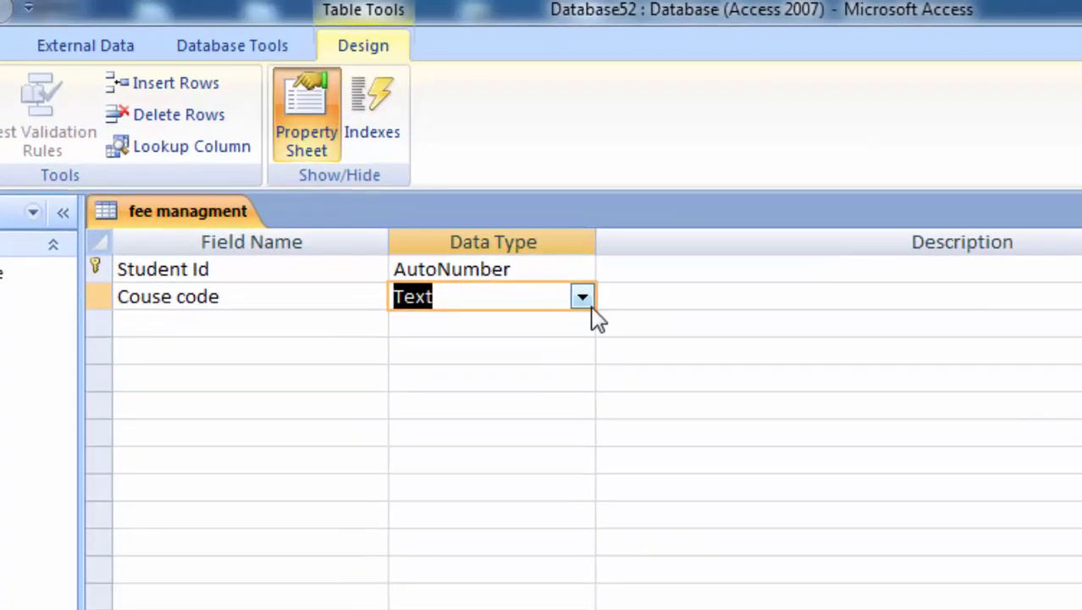
click(583, 298)
click(549, 381)
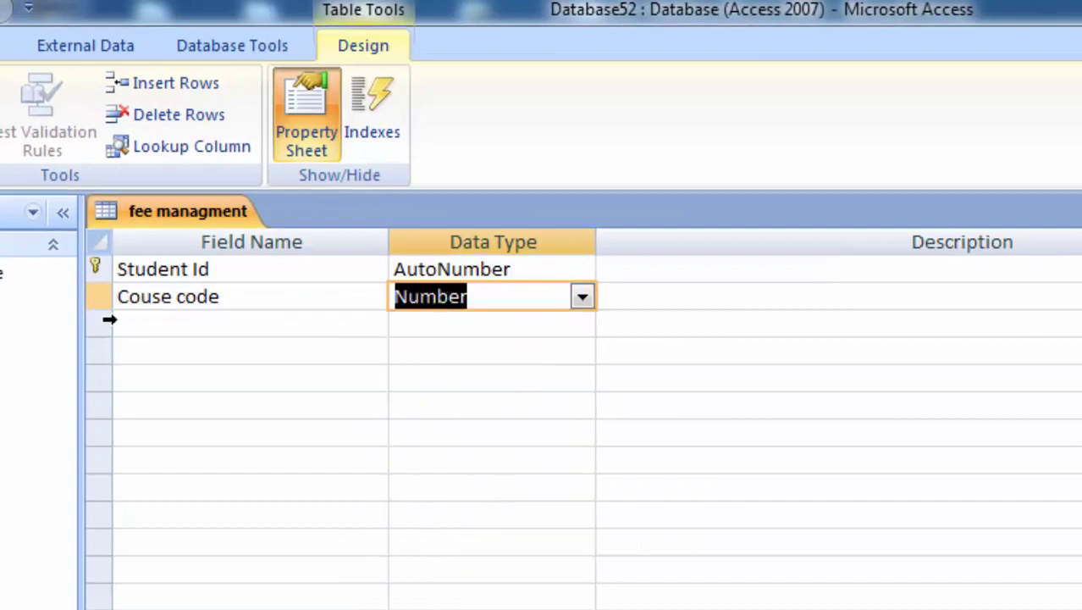
click(182, 324)
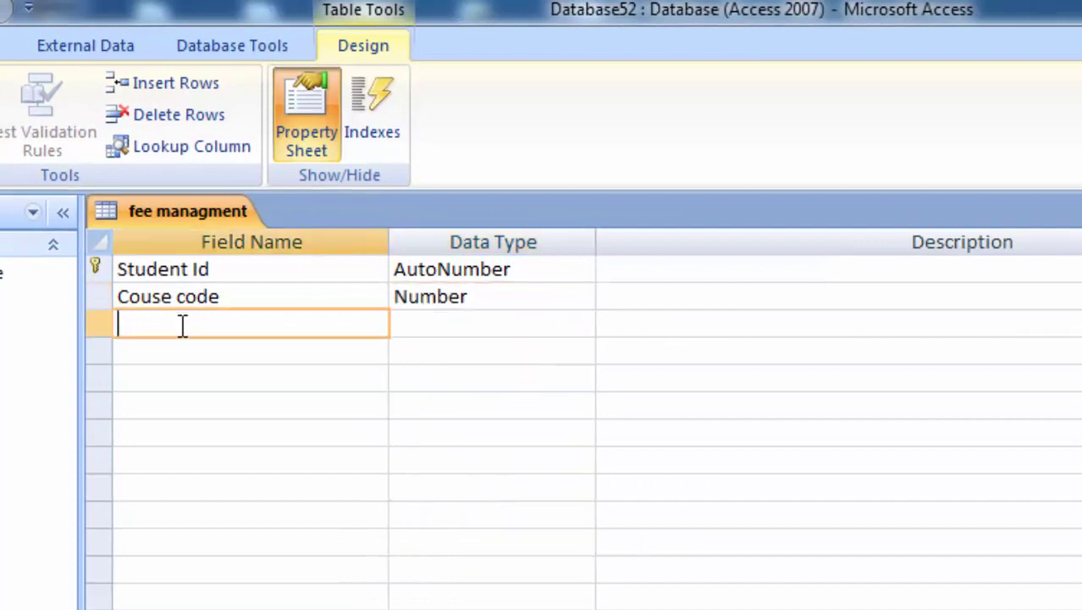
Step: Add a Course Duration Number field and correct the Course code spelling
text(Cou)
text(rse ID)
text(uratio)
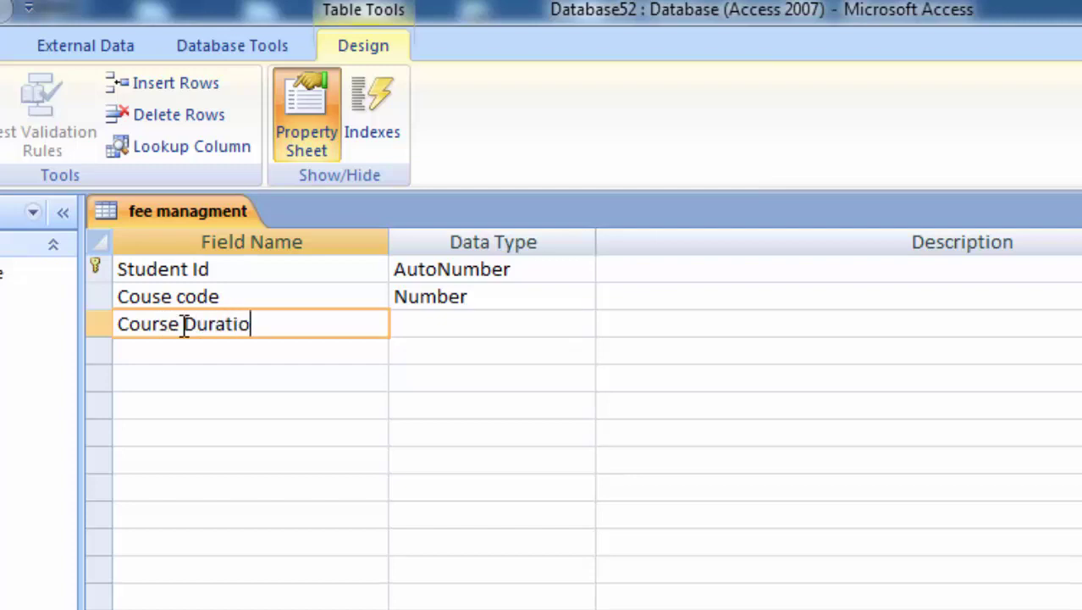
text(n)
click(154, 298)
text(r)
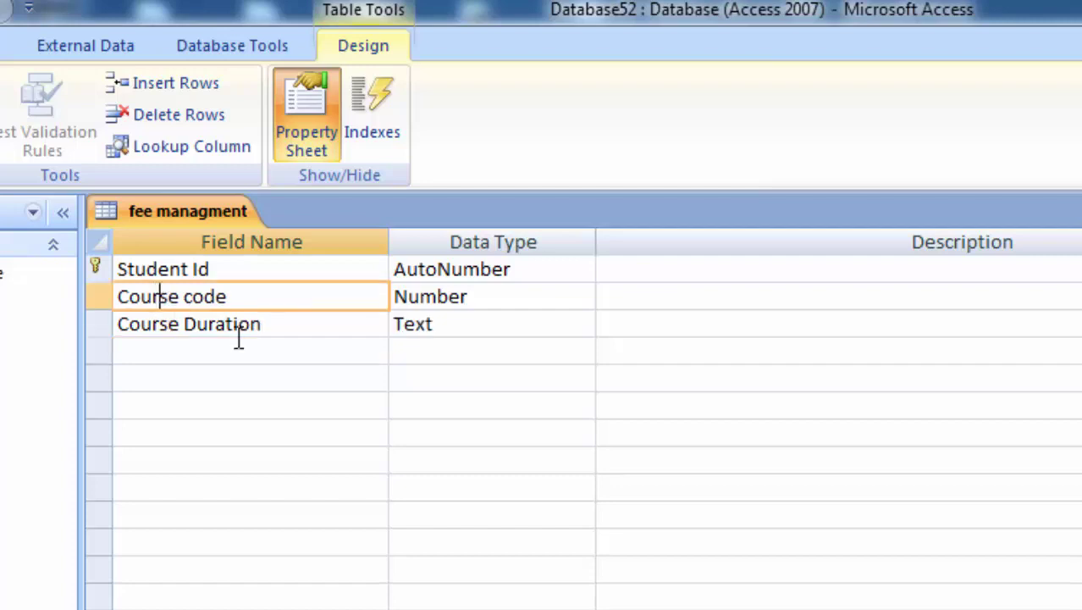
click(436, 324)
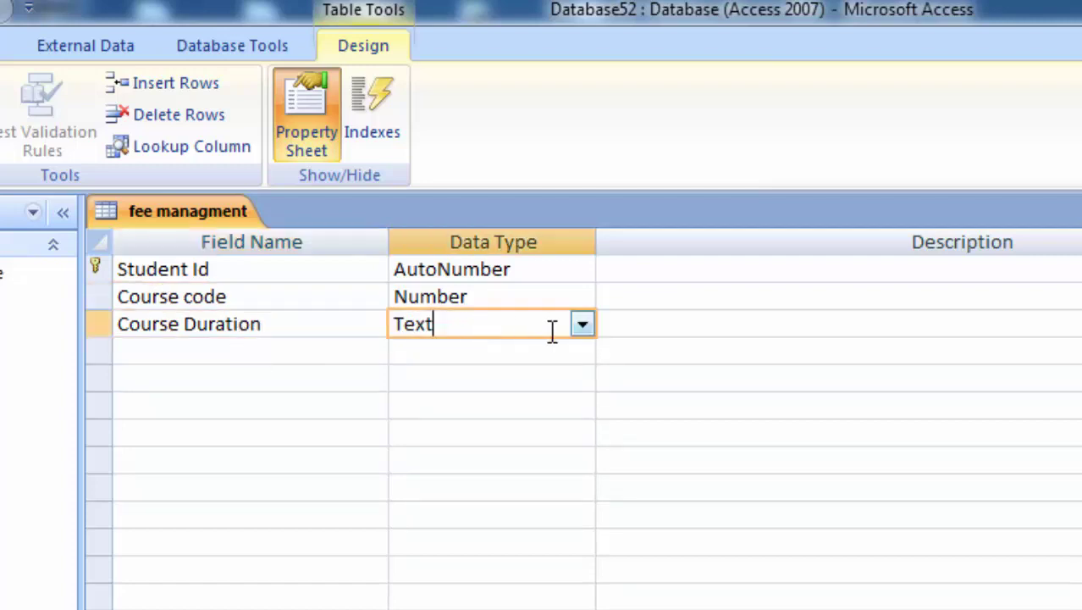
click(589, 328)
click(515, 408)
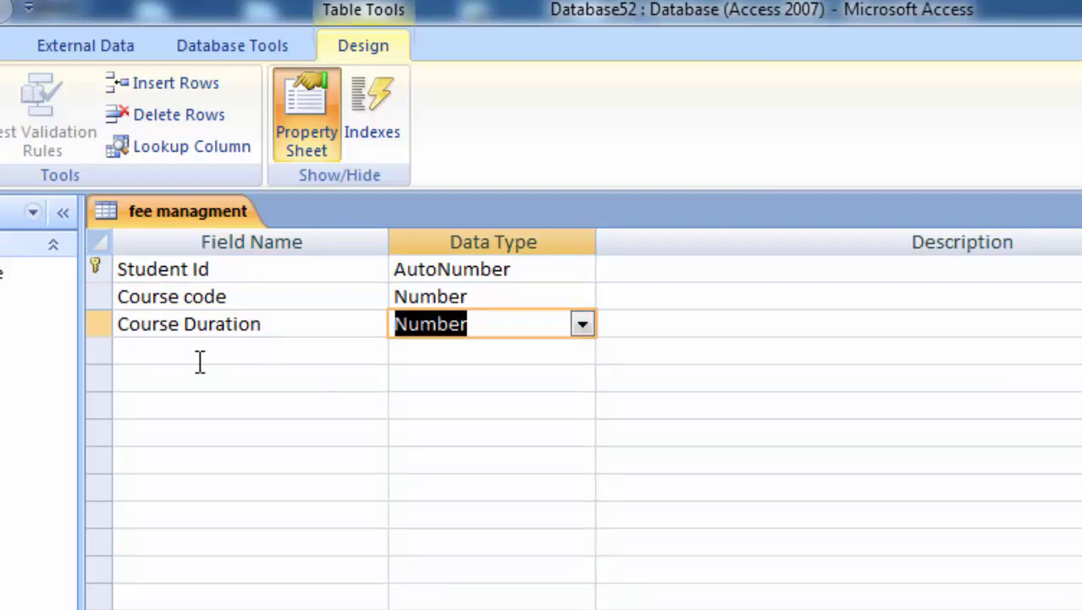
key(F2)
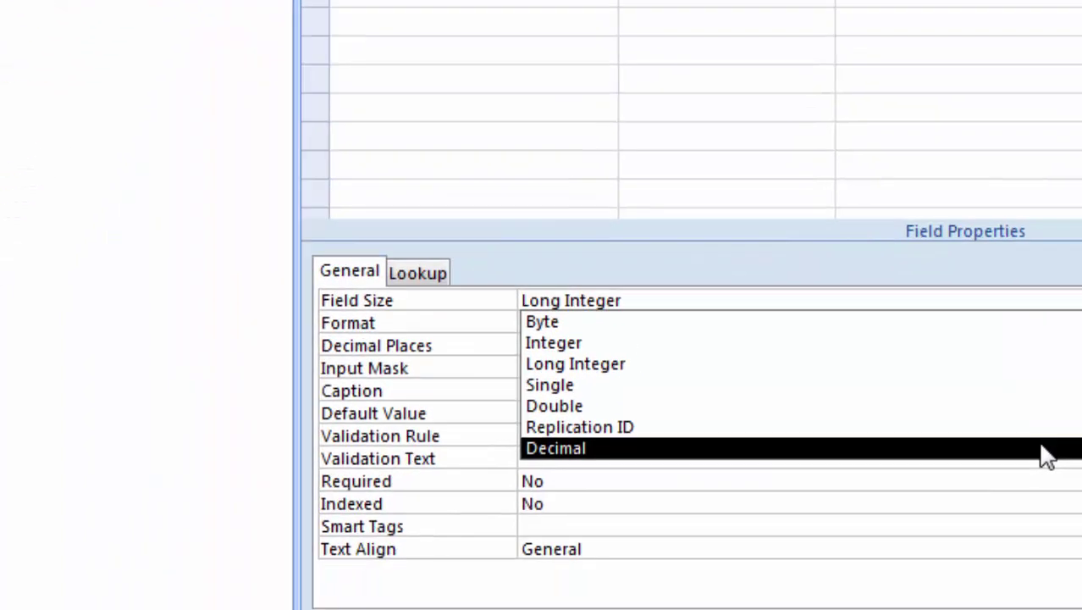
Step: Give Course Duration a Decimal field size with Precision 2 and Scale 2
click(1042, 449)
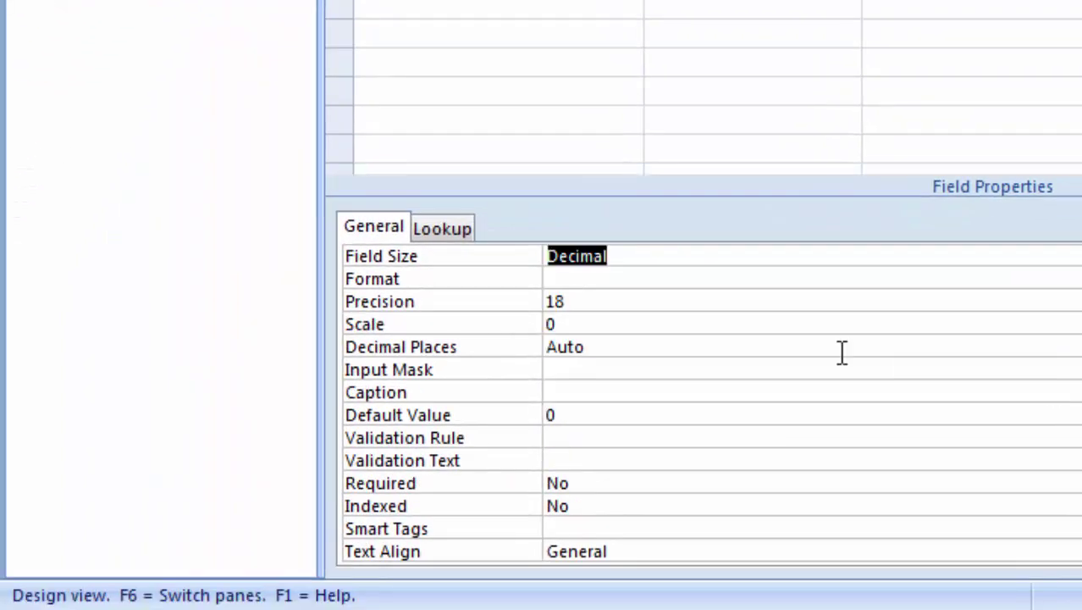
click(589, 307)
key(BackSpace)
key(BackSpace)
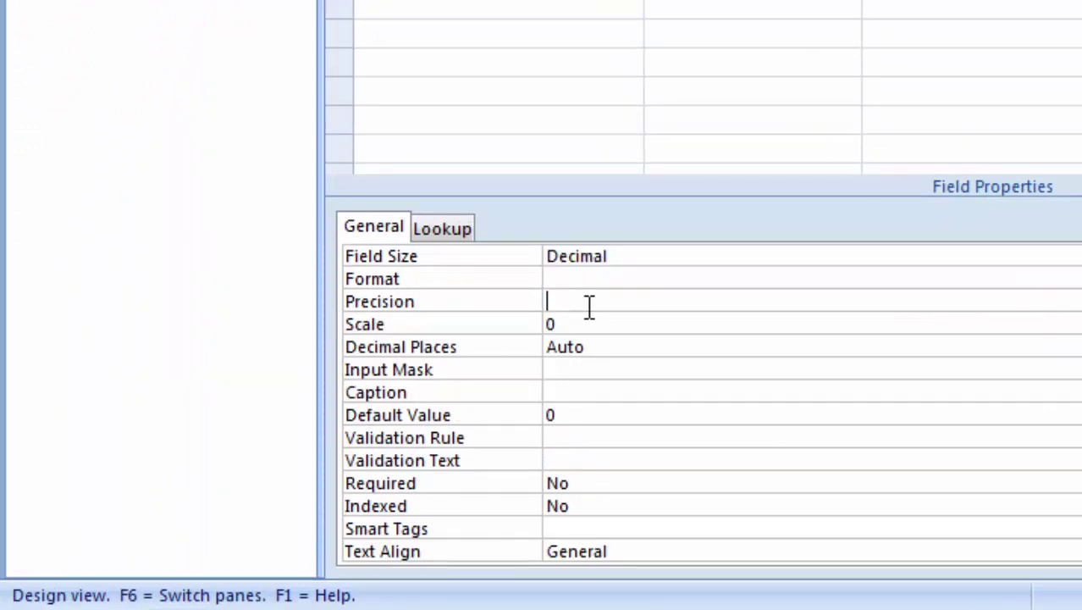
text(2)
key(Return)
click(578, 303)
click(587, 329)
key(BackSpace)
text(2)
click(587, 306)
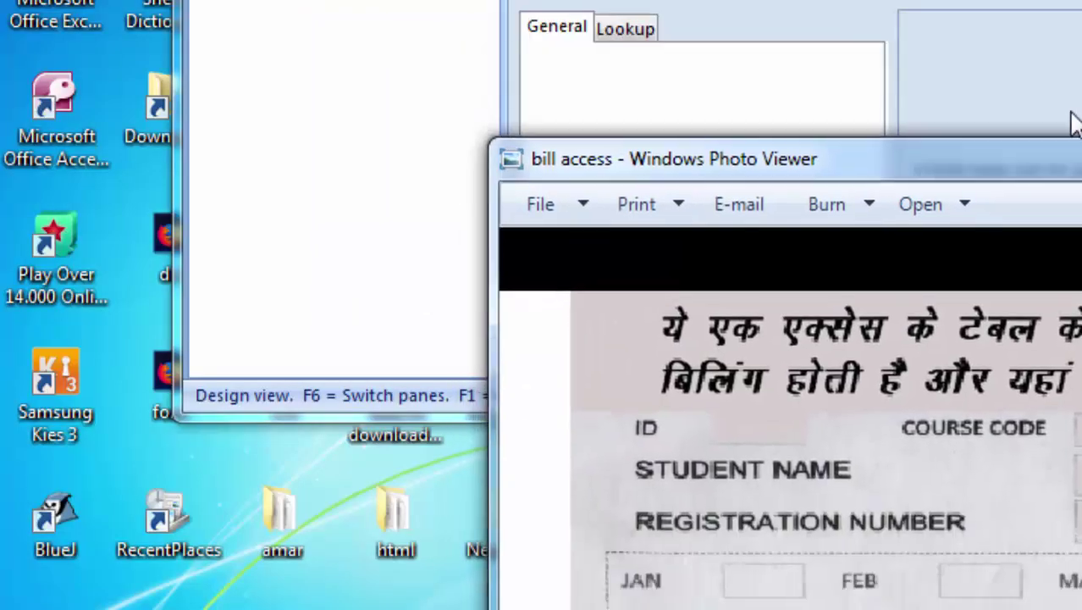
drag(644, 4, 658, 1)
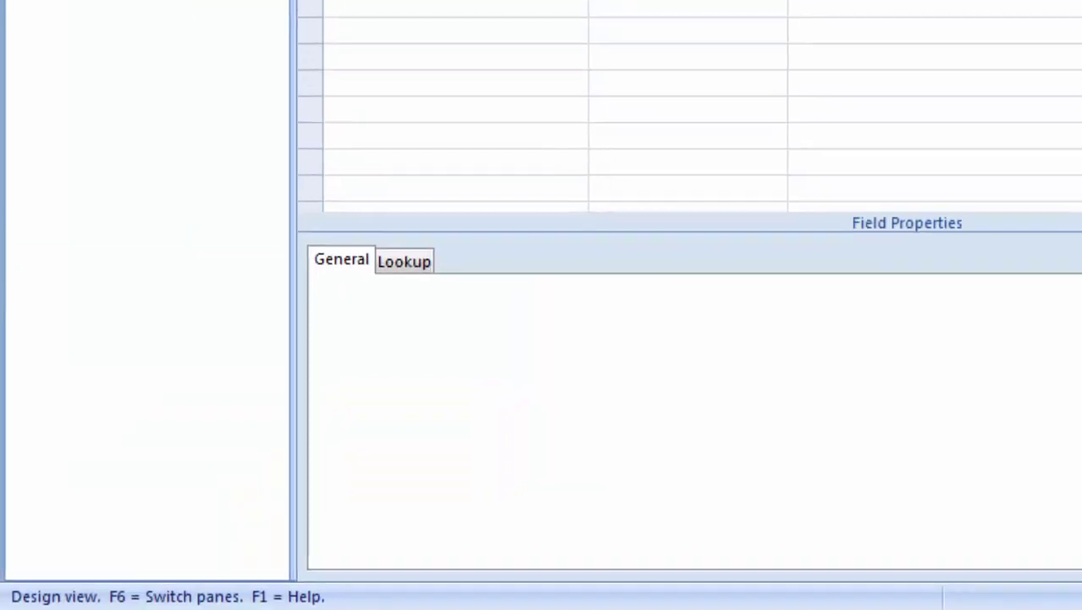
Step: Add a Registration Number field of type Number
text(R)
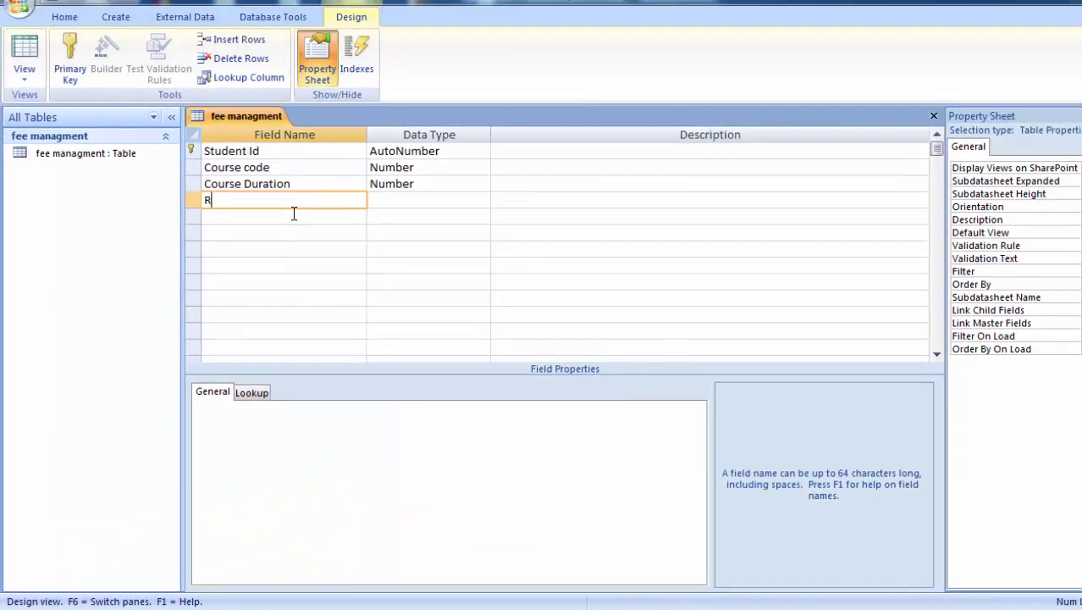
text(egis)
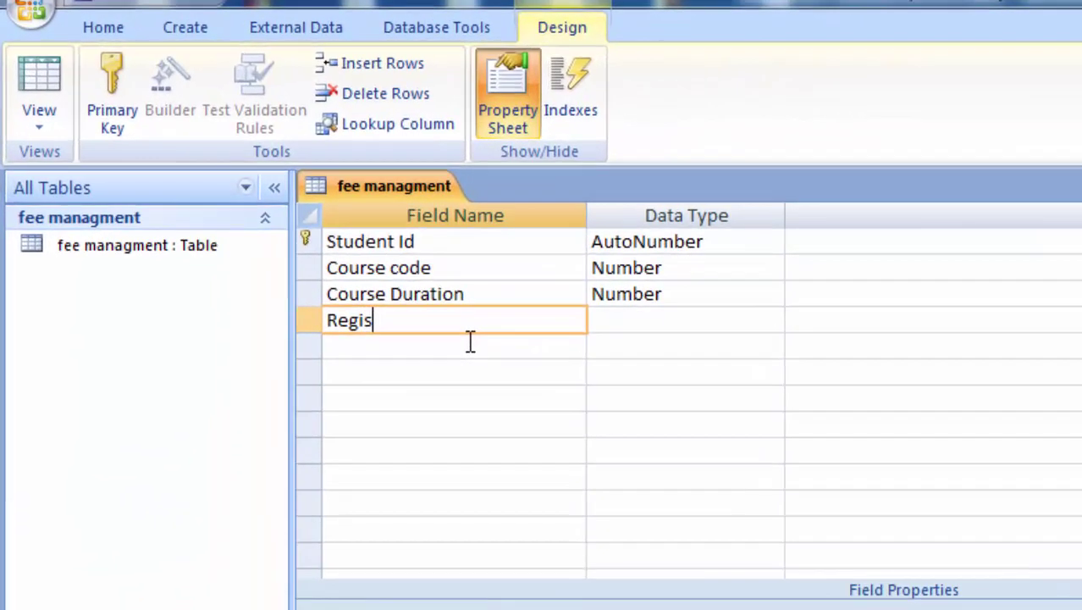
text(trati)
text(on Num)
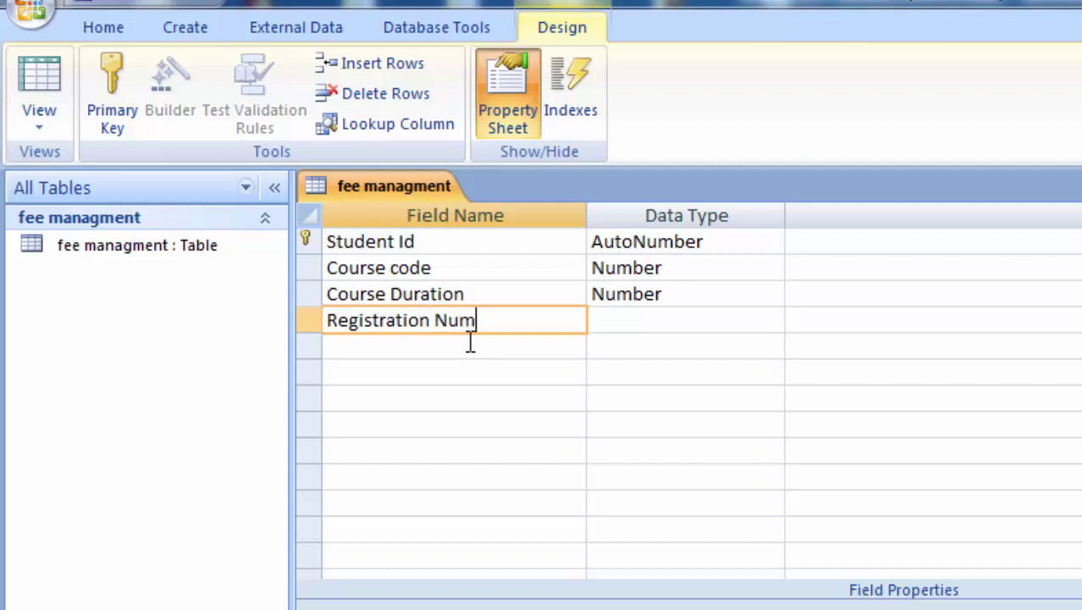
text(ber)
click(631, 322)
click(773, 322)
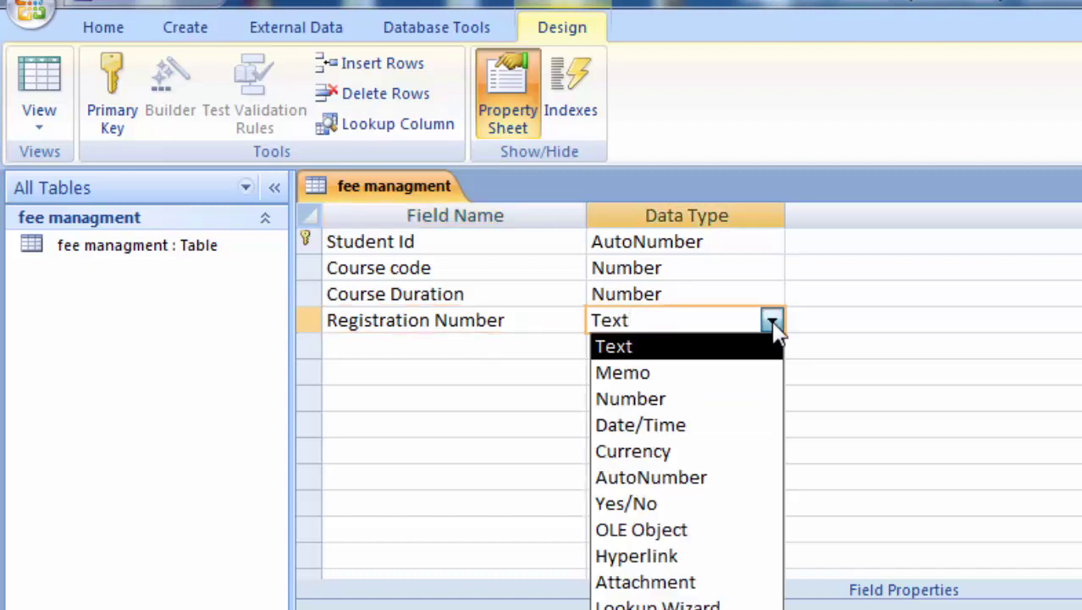
click(725, 401)
click(444, 347)
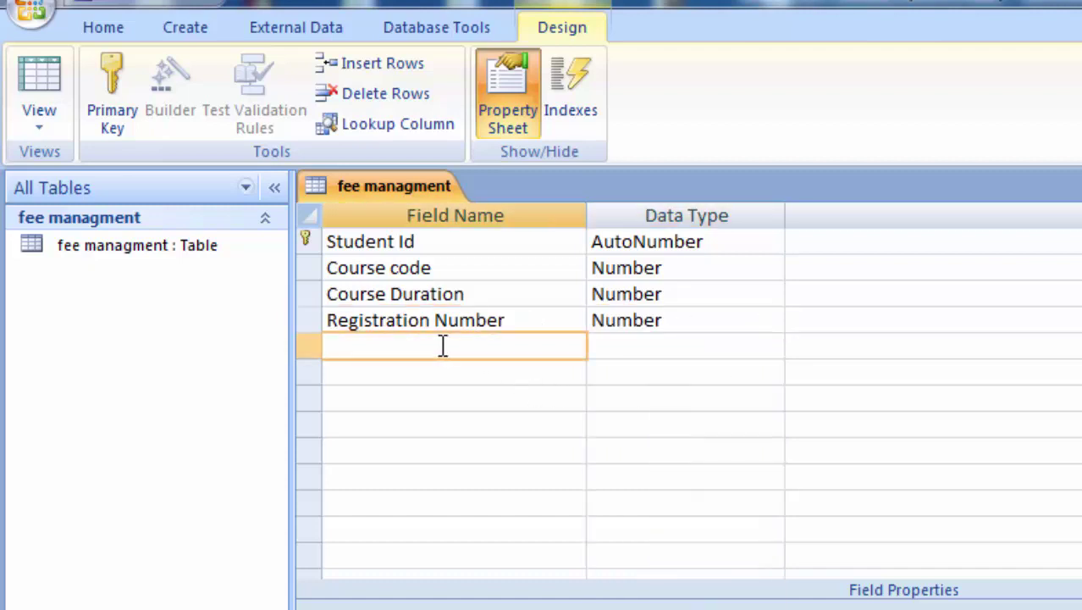
Step: Add a Text field Student Name and name the next field Jan
text(Stu)
text(dent )
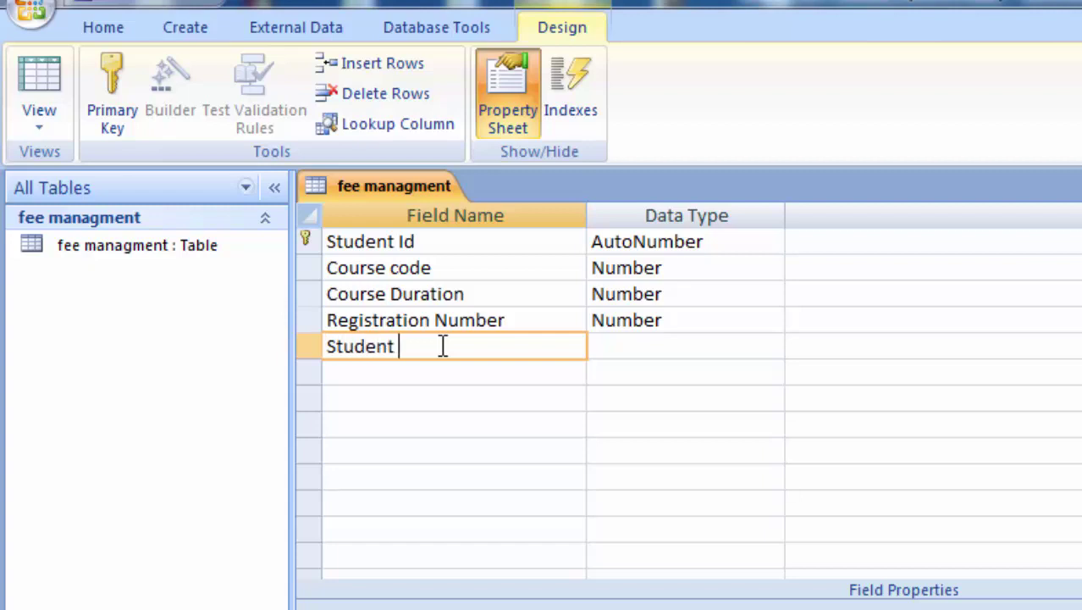
text(Nam)
text(e)
click(622, 356)
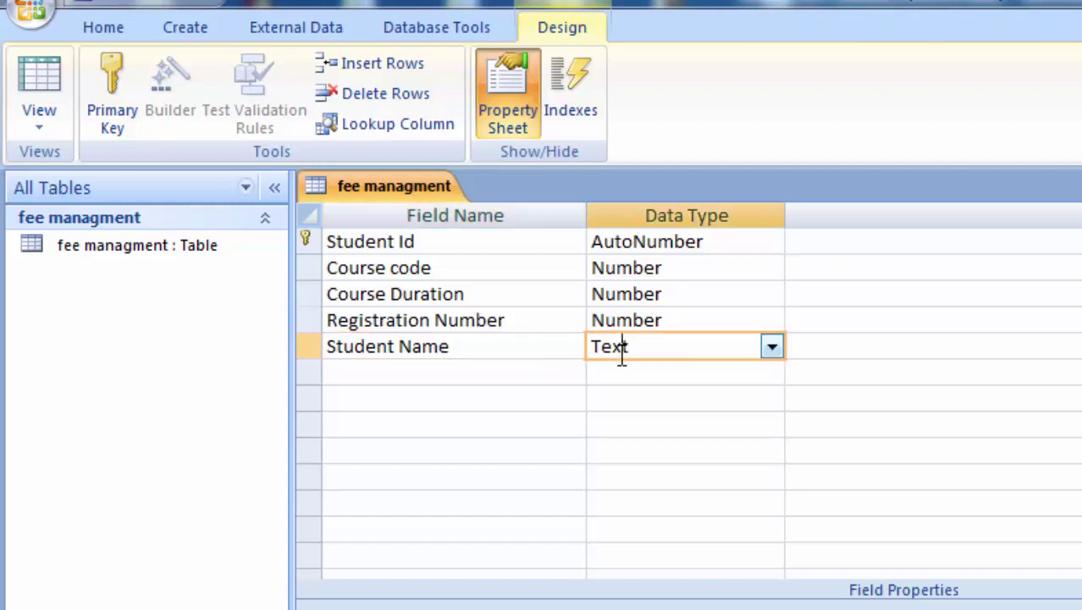
click(768, 350)
click(768, 350)
click(416, 372)
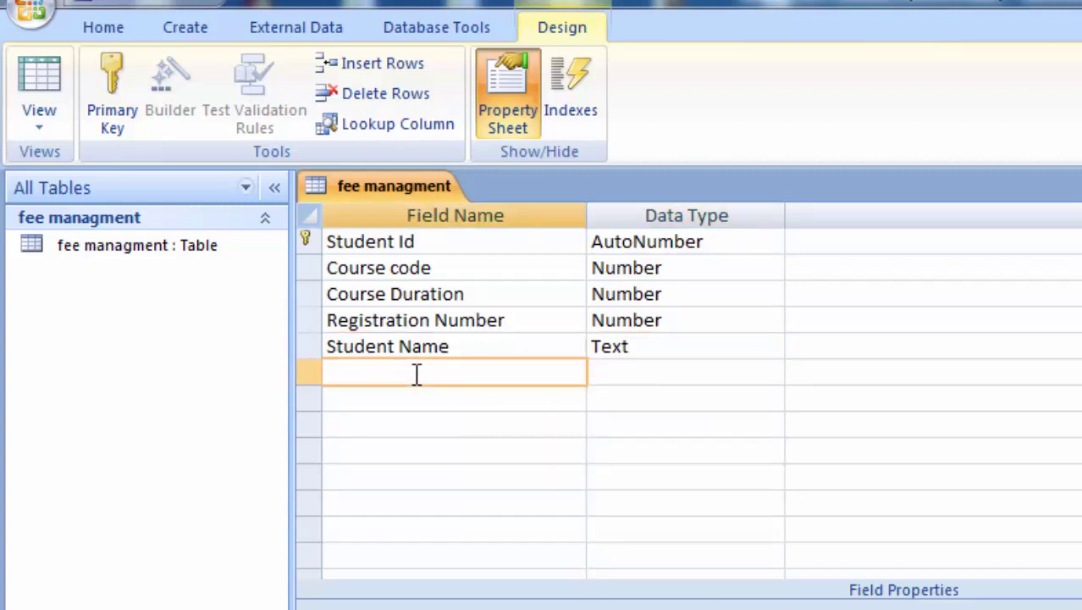
text(J)
text(an)
Step: Set the Jan field's data type to Number
click(691, 362)
click(772, 373)
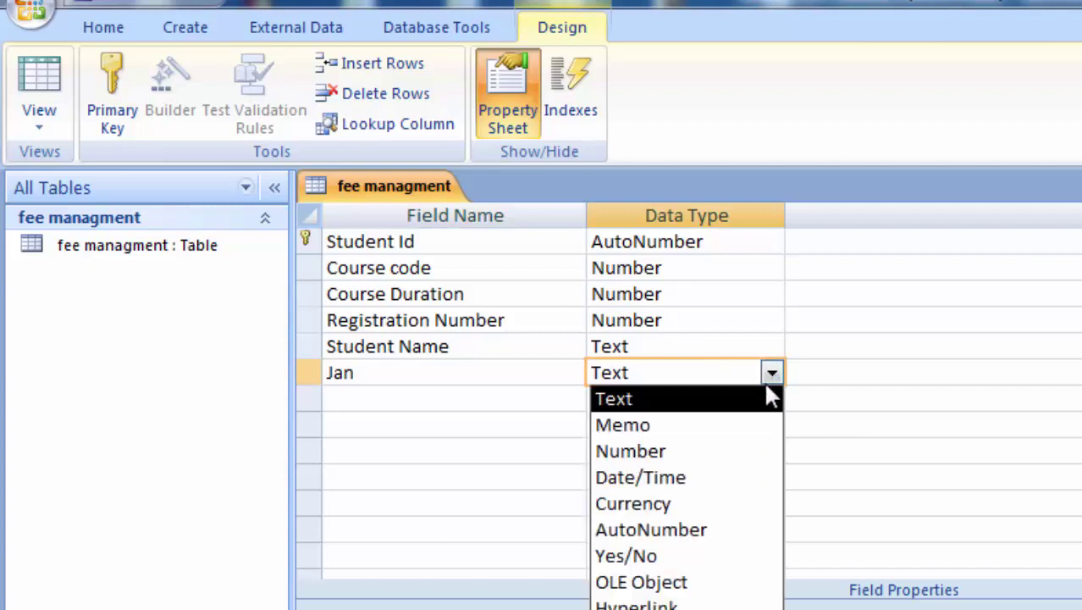
click(720, 477)
click(721, 477)
click(760, 370)
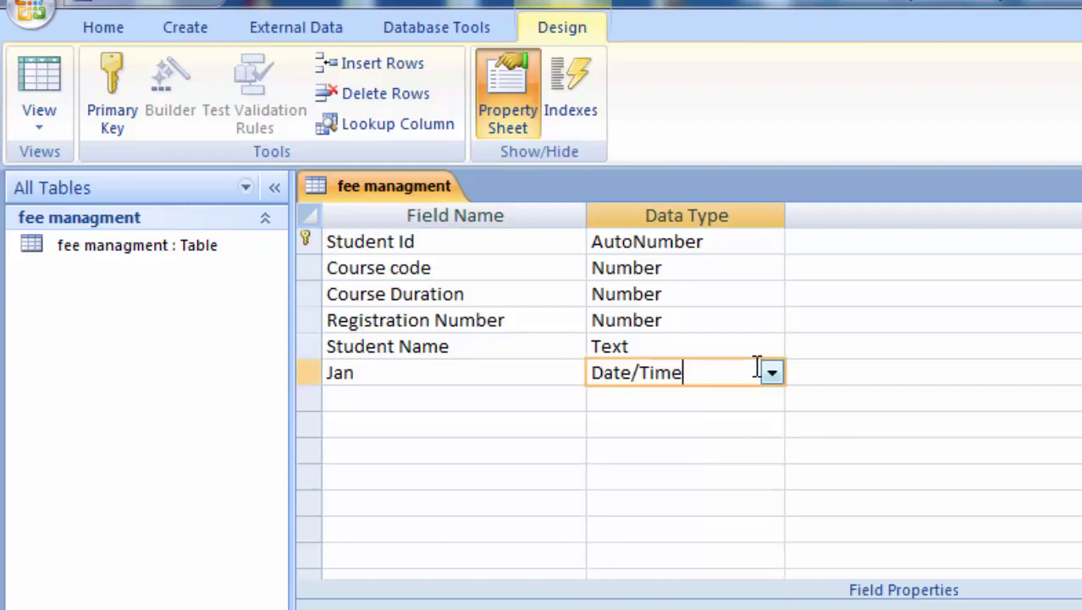
click(773, 375)
click(719, 454)
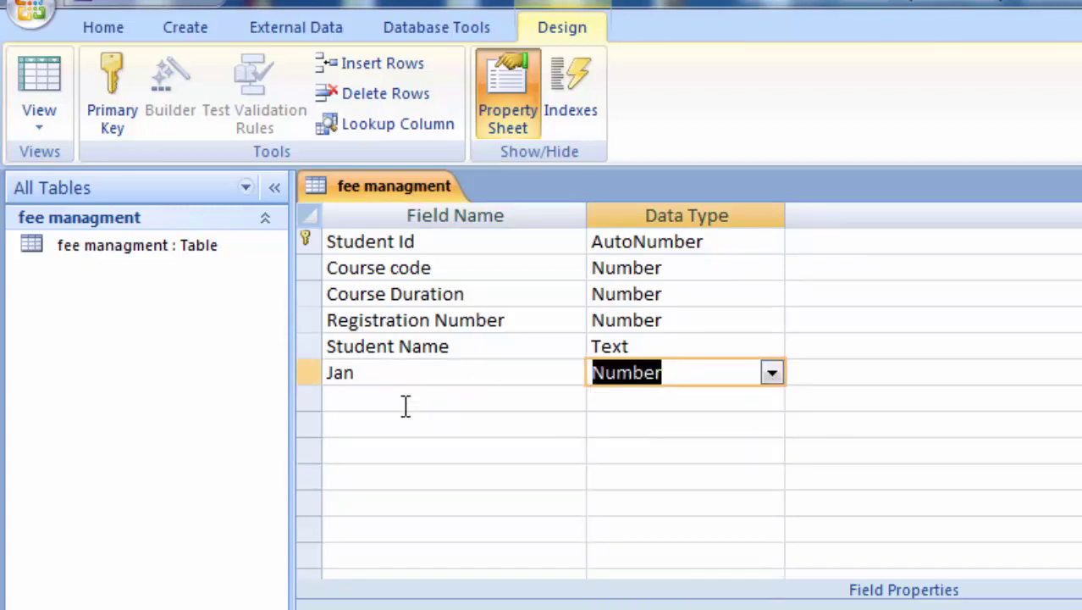
Step: Add month fields Feb through Dec and start a new row below Dec
click(385, 404)
text(F)
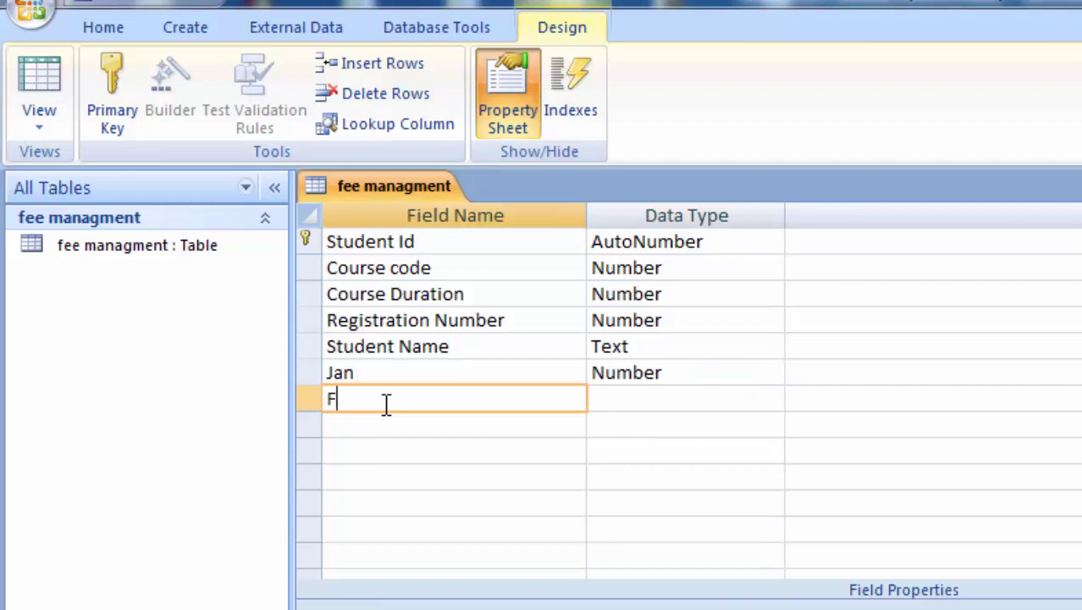
text(eb)
click(386, 426)
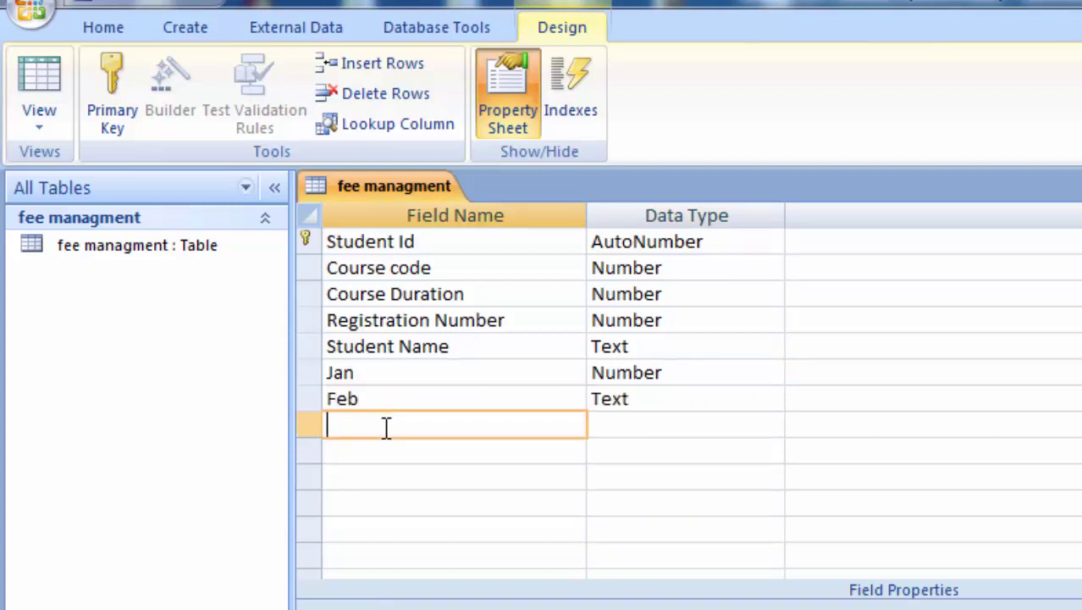
text(Mar)
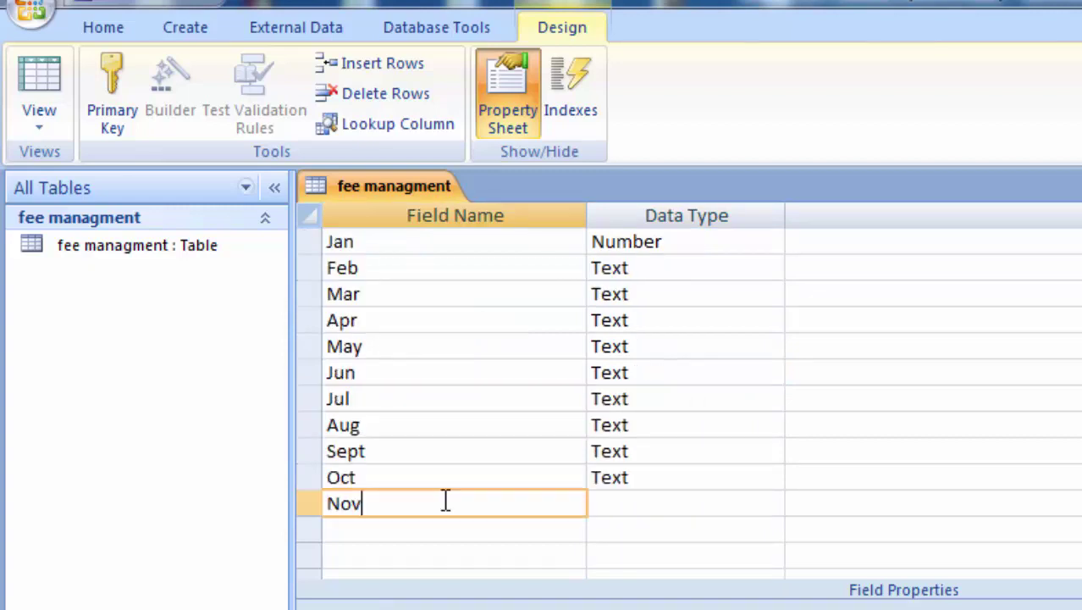
click(428, 528)
text(Dec)
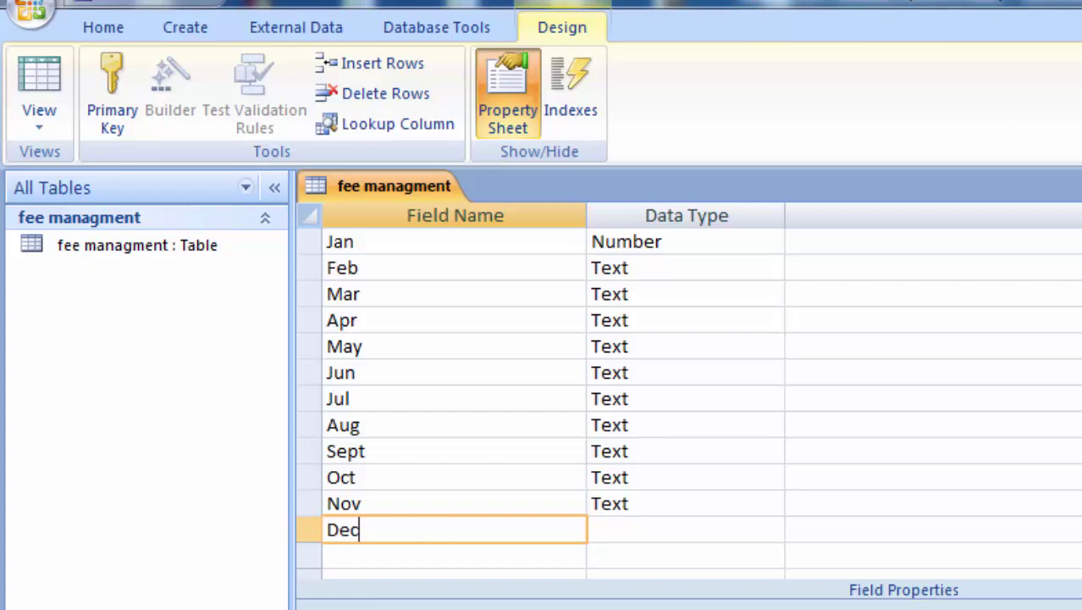
scroll(542, 373, down, 1)
scroll(542, 373, down, 1)
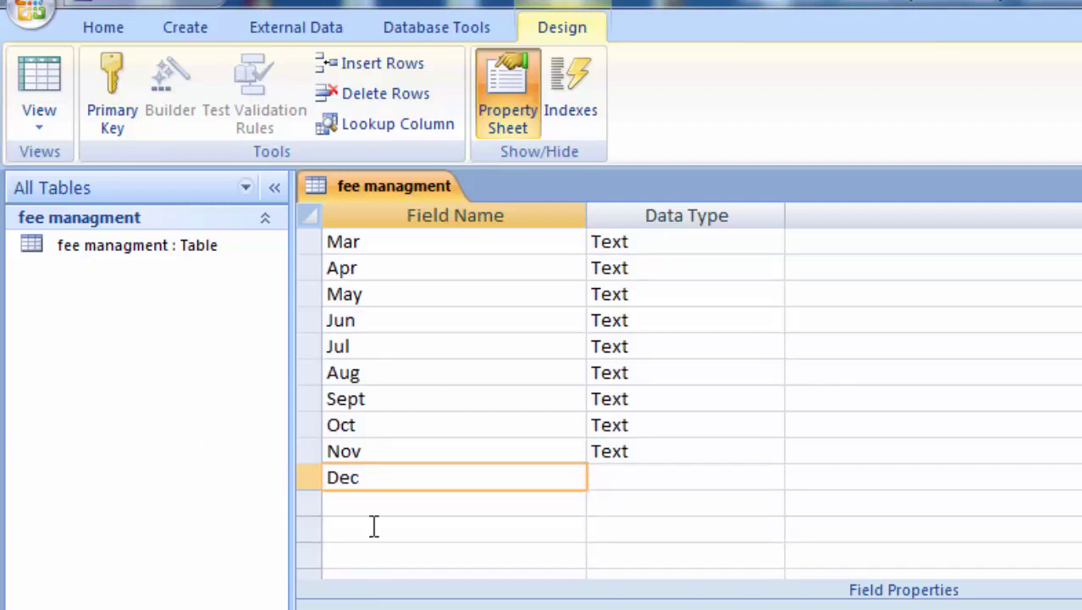
click(407, 500)
text(Total Paid)
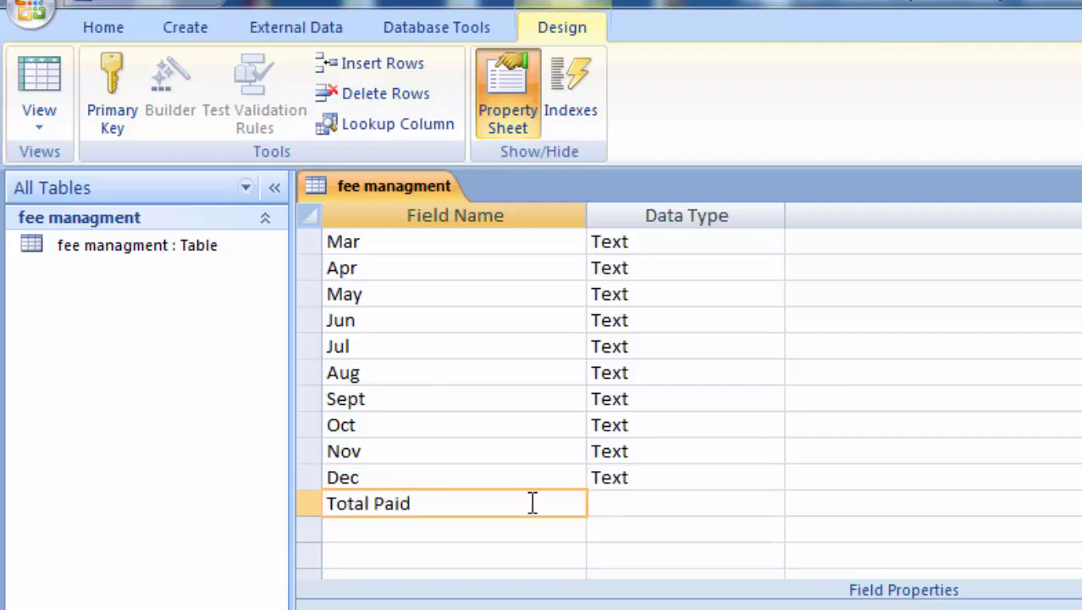
Step: Make Total Paid a Number field and add Rest Amount as a Number field
click(667, 503)
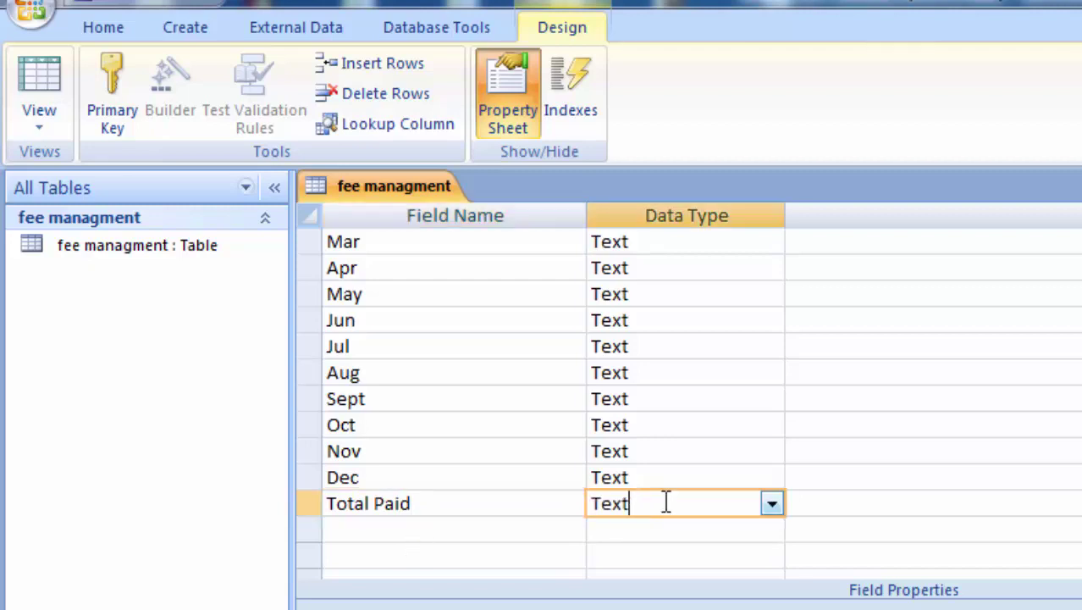
click(774, 504)
click(661, 581)
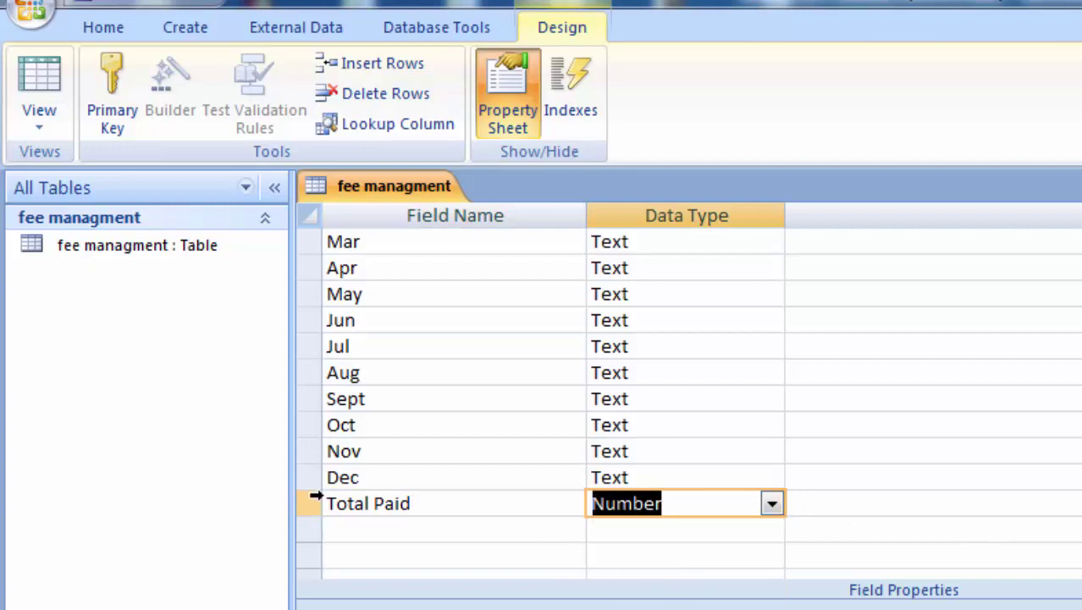
click(391, 532)
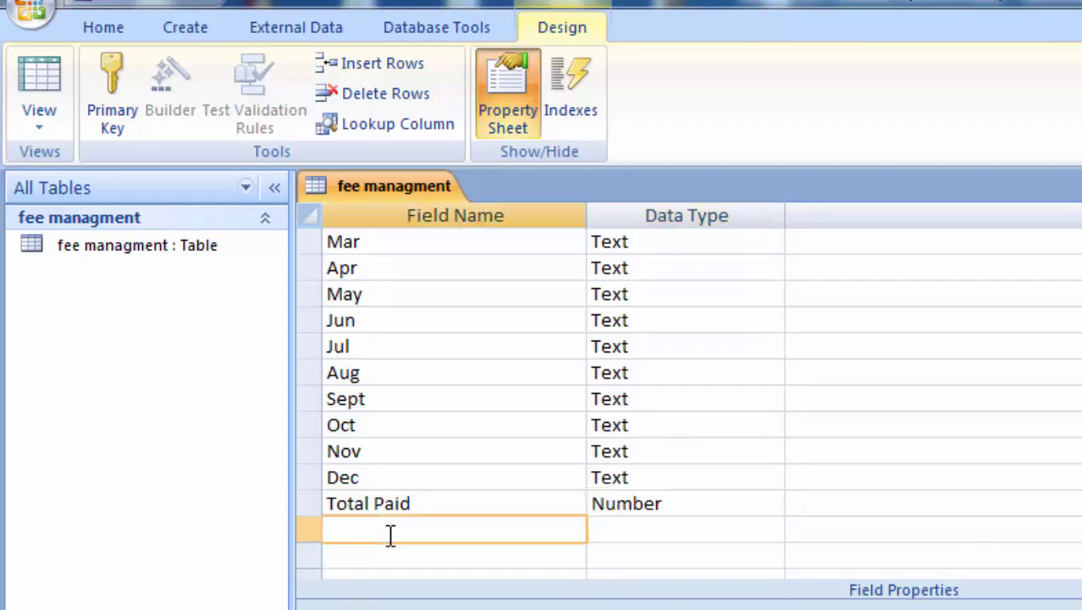
text(R)
text(mount)
click(676, 534)
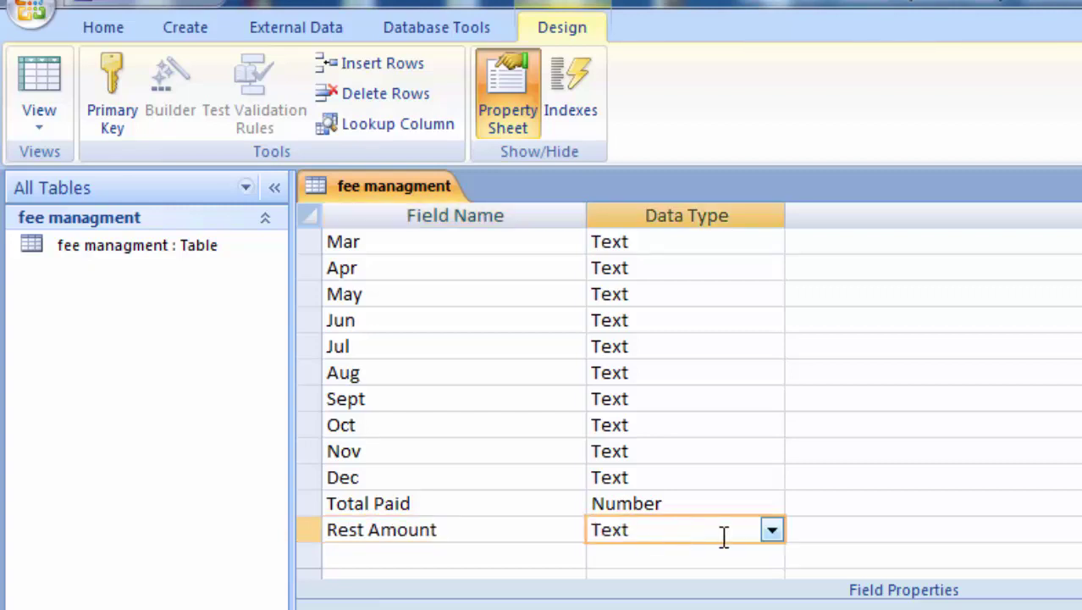
click(771, 534)
click(643, 602)
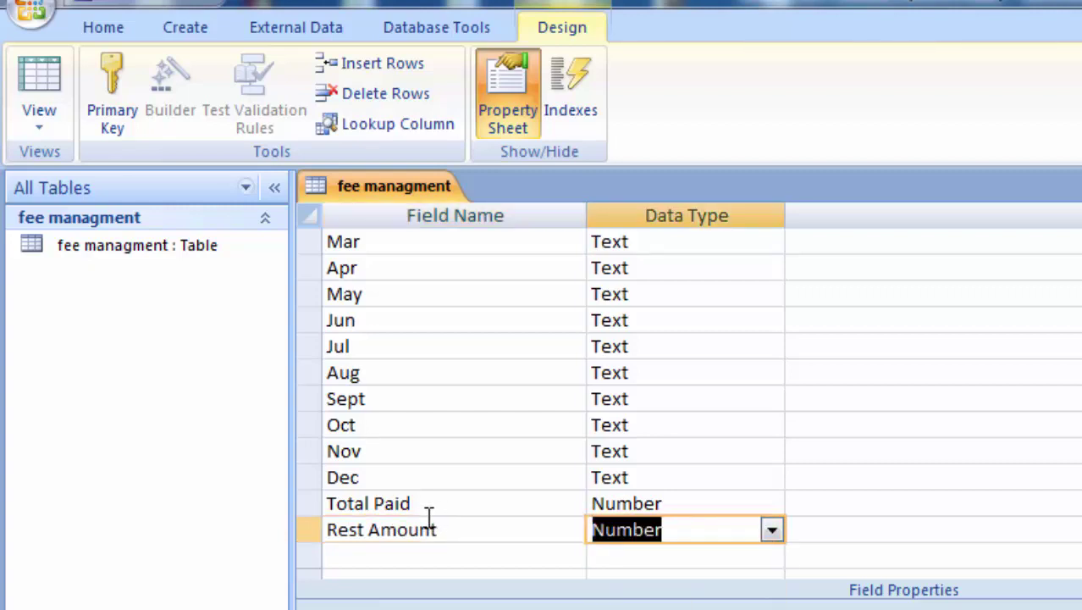
Step: Add a Total Fees field with data type Number
click(406, 551)
text(Total Fees)
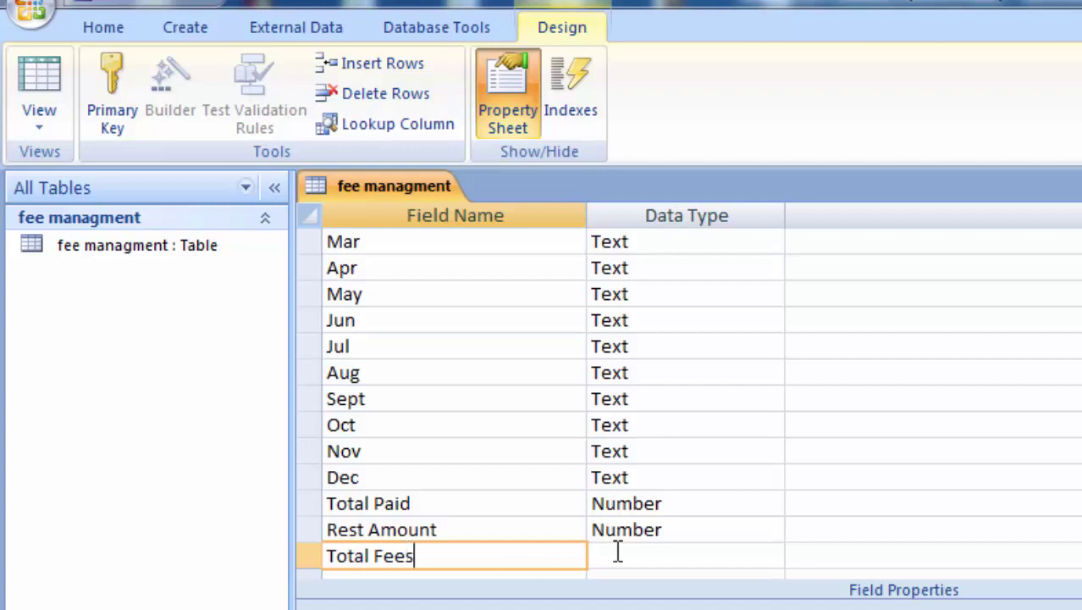
click(616, 555)
click(770, 555)
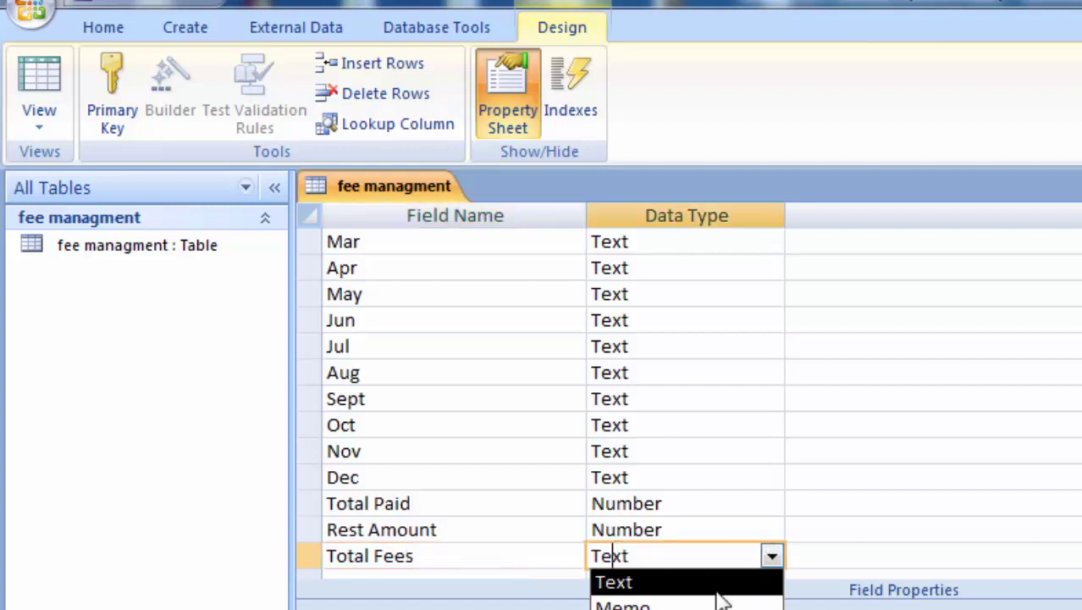
click(720, 609)
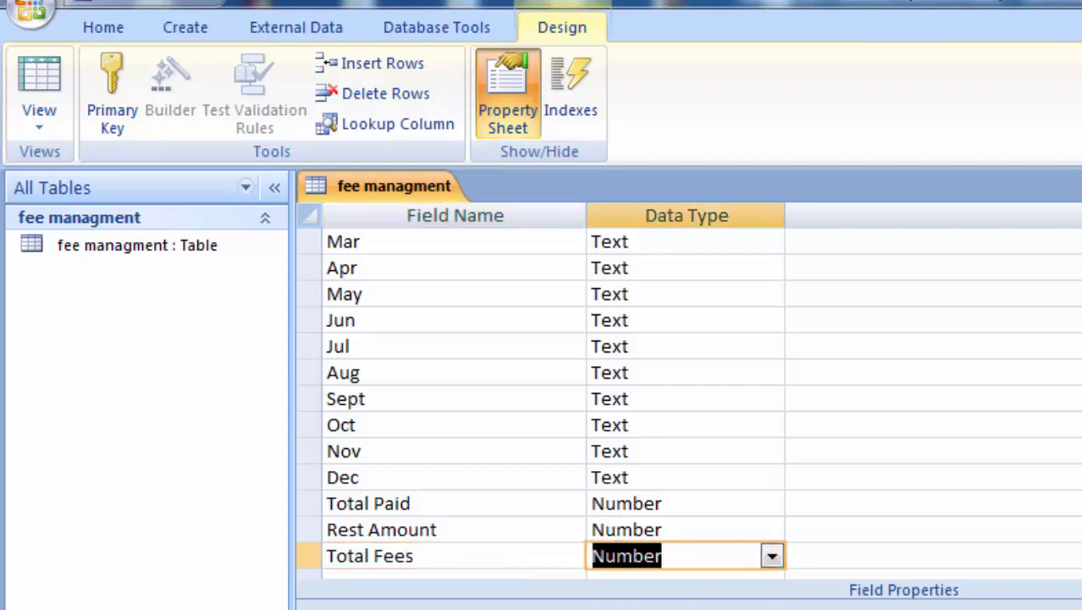
click(716, 480)
Step: Change the Dec, Nov, Oct, Sept and Aug fields to Number
click(770, 478)
click(696, 550)
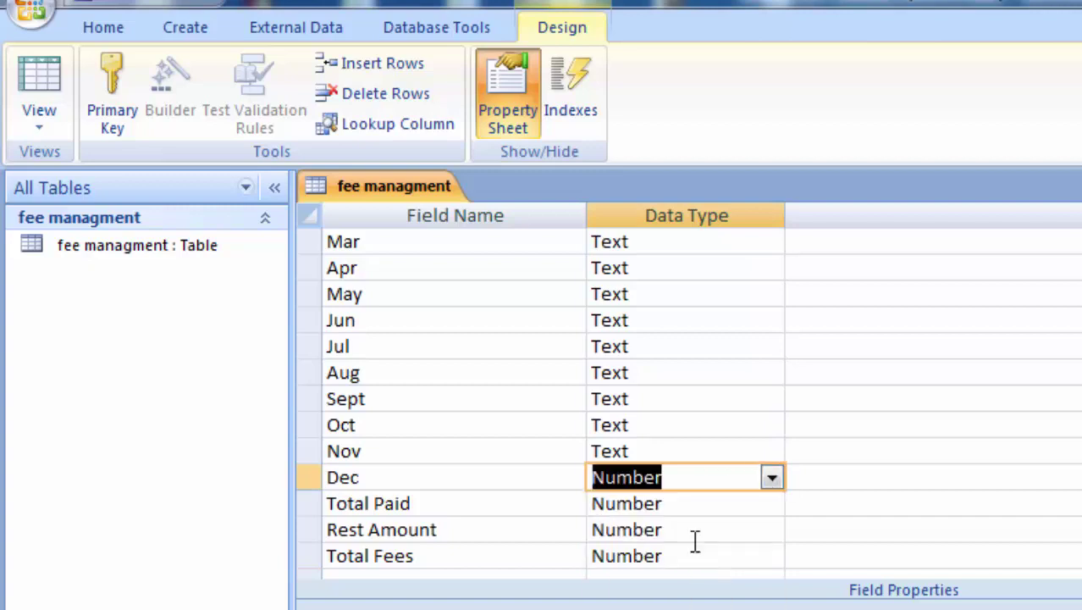
click(710, 447)
click(774, 453)
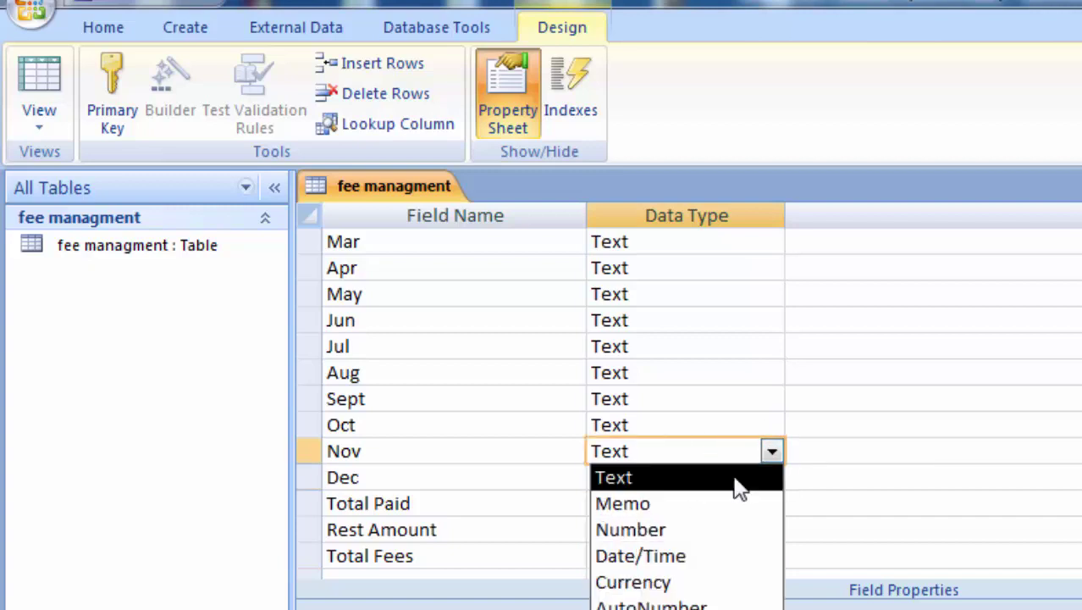
click(710, 531)
click(704, 424)
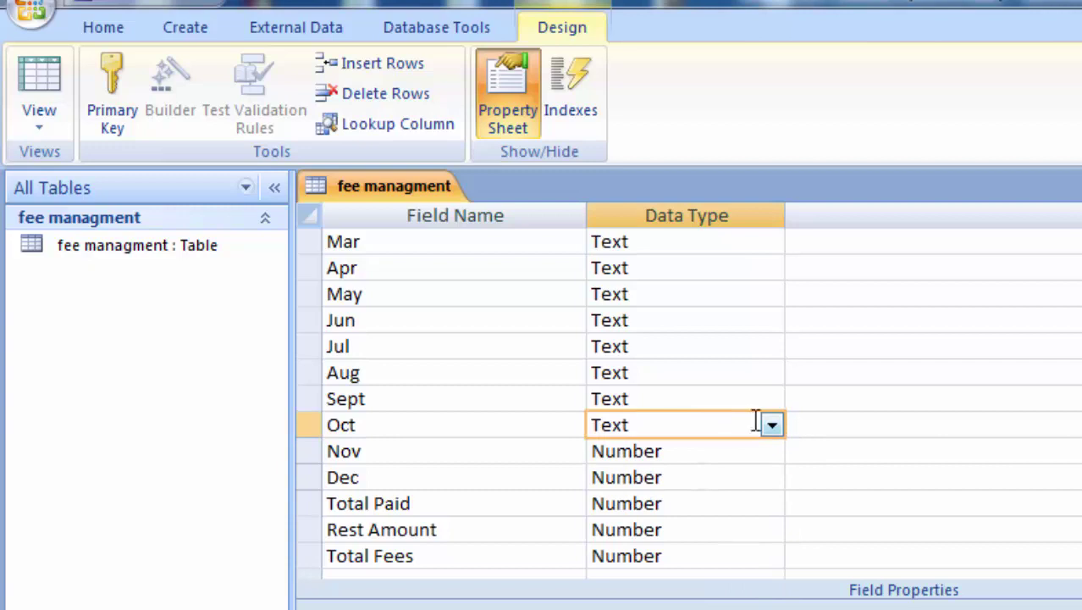
click(772, 425)
click(720, 505)
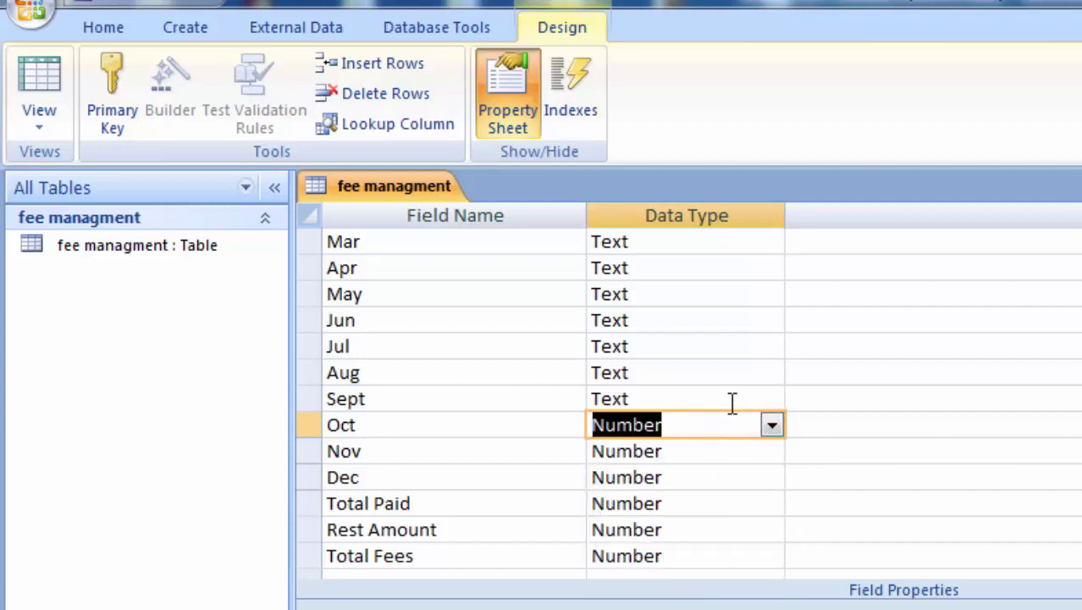
click(733, 400)
click(772, 400)
click(739, 479)
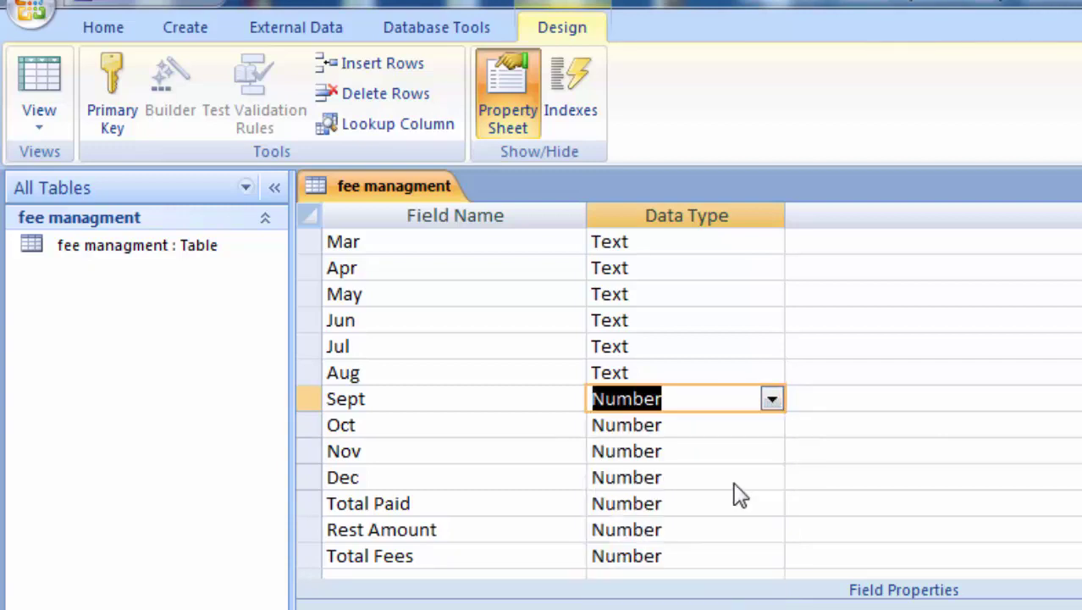
click(712, 373)
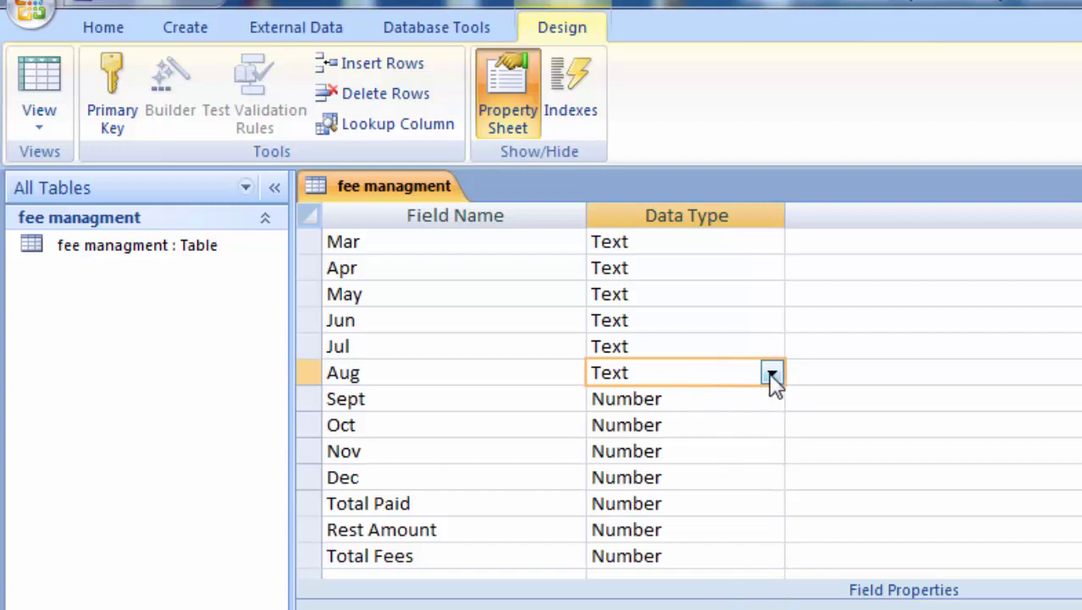
click(771, 375)
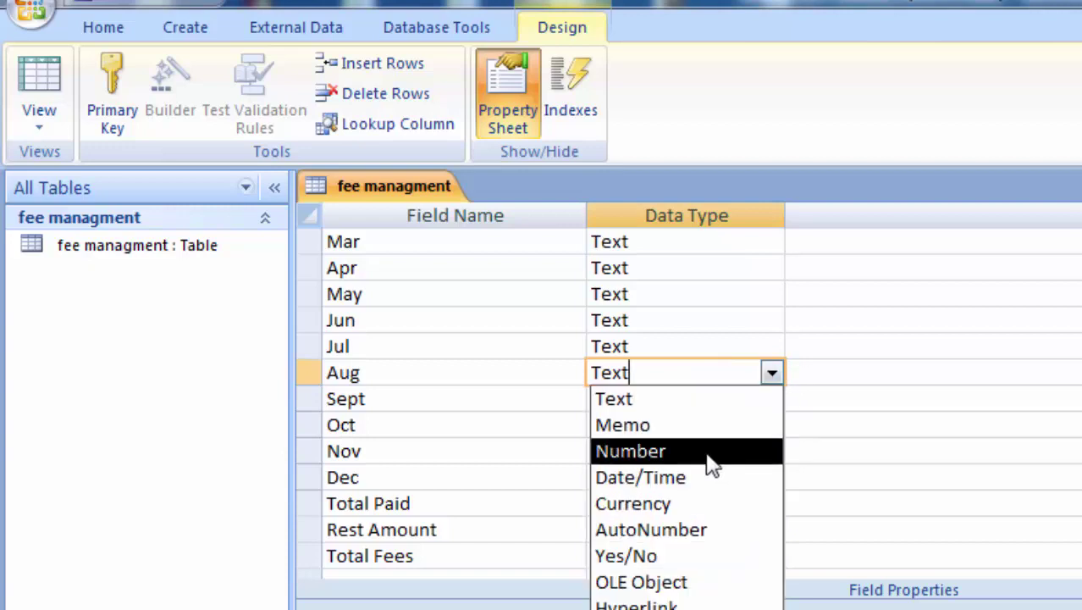
click(711, 466)
Step: Change the Jul, Jun, May and Apr fields to Number, fixing Apr's accidental Memo choice
click(737, 347)
click(771, 348)
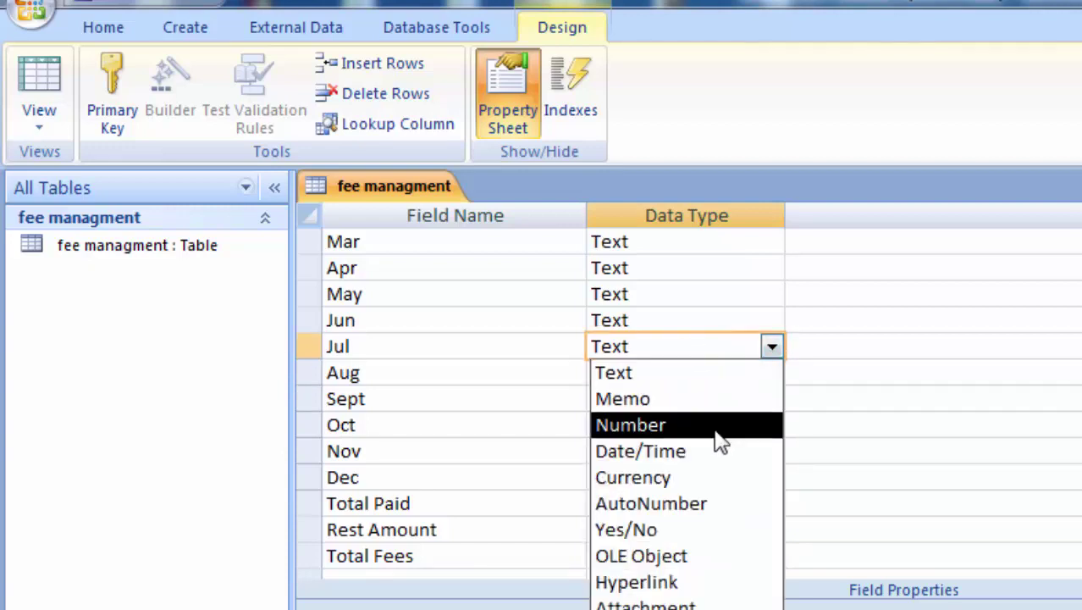
click(716, 430)
click(697, 320)
click(771, 321)
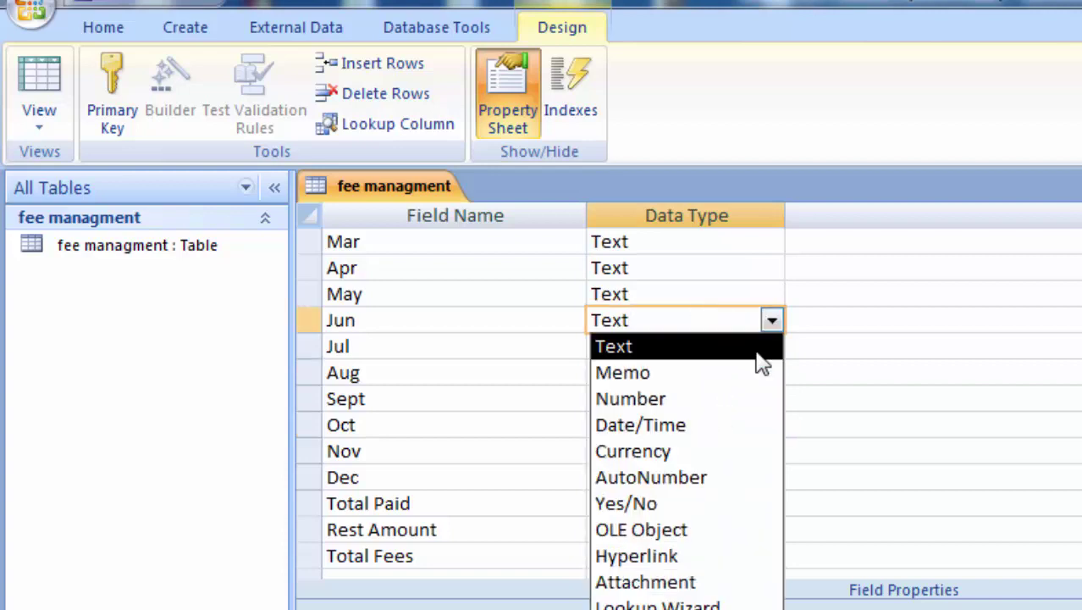
click(724, 398)
click(715, 294)
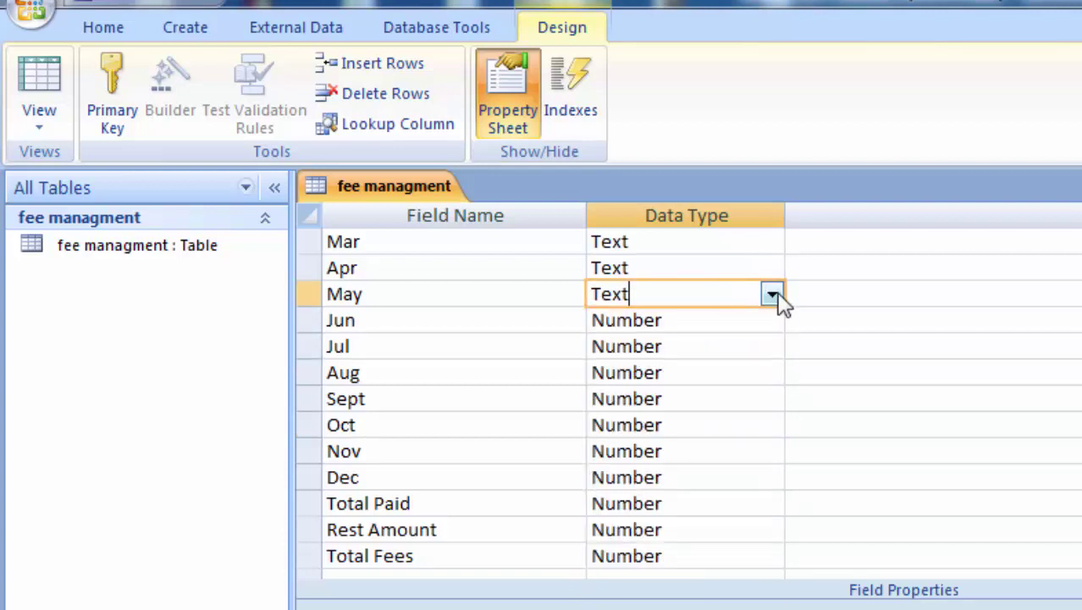
click(771, 295)
click(737, 383)
click(710, 268)
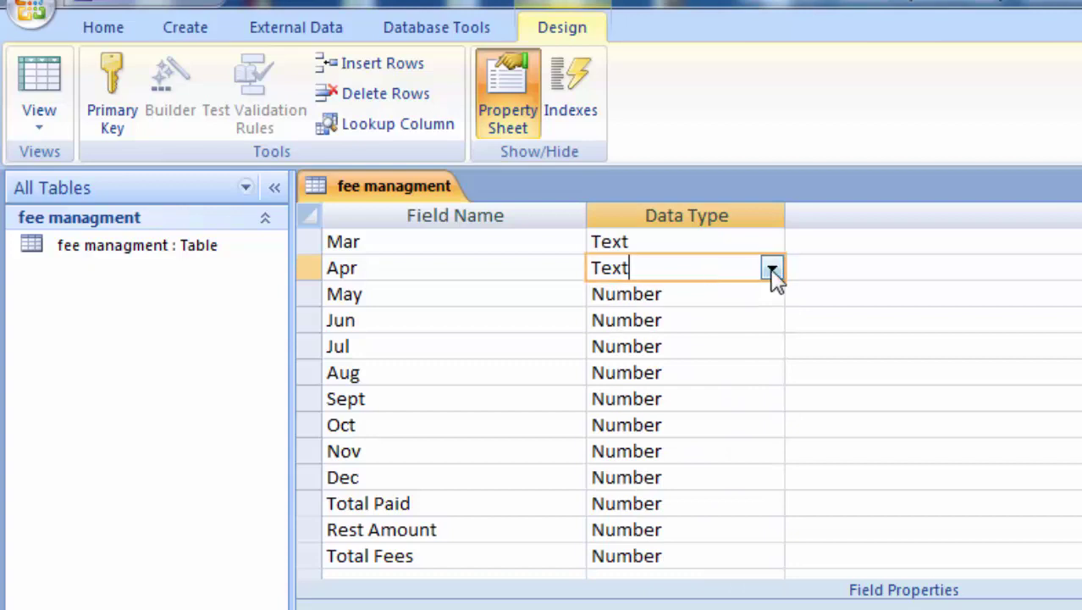
click(772, 268)
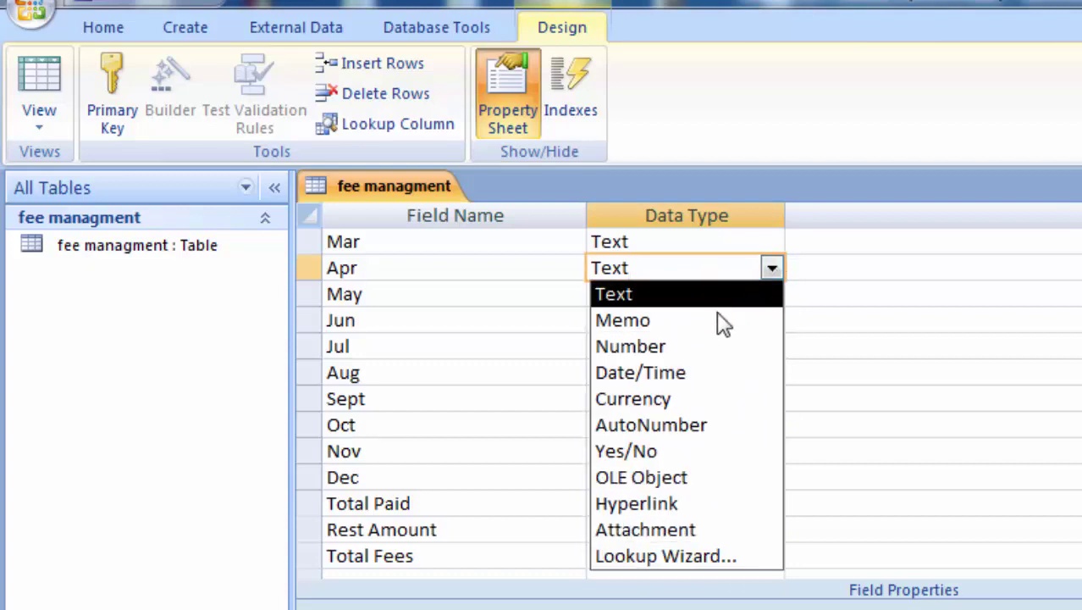
click(718, 319)
click(735, 267)
click(771, 267)
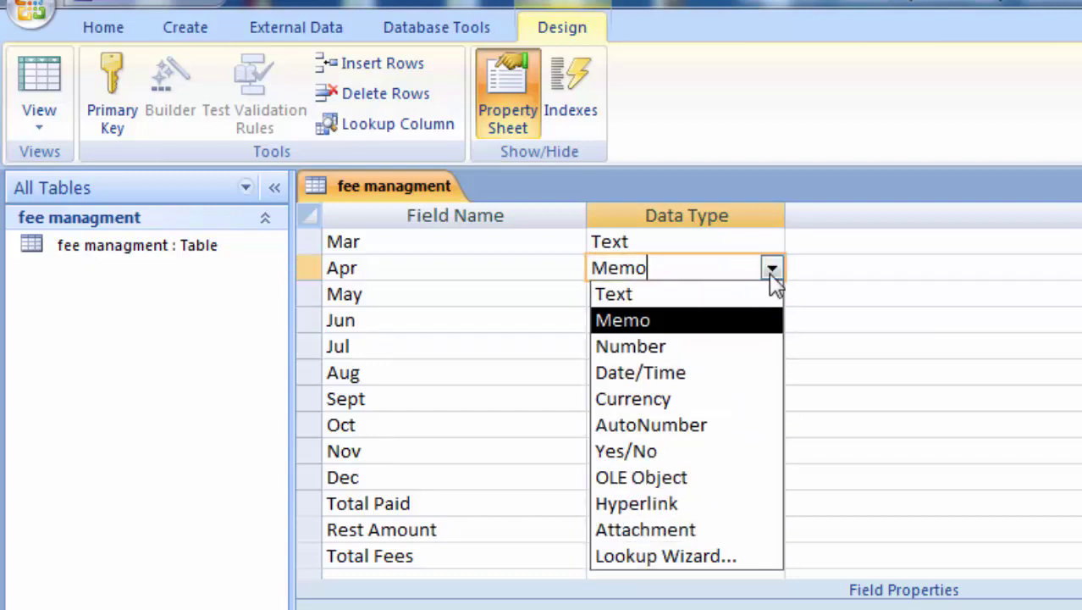
click(716, 347)
Step: Change the Mar and Feb fields to Number
click(722, 246)
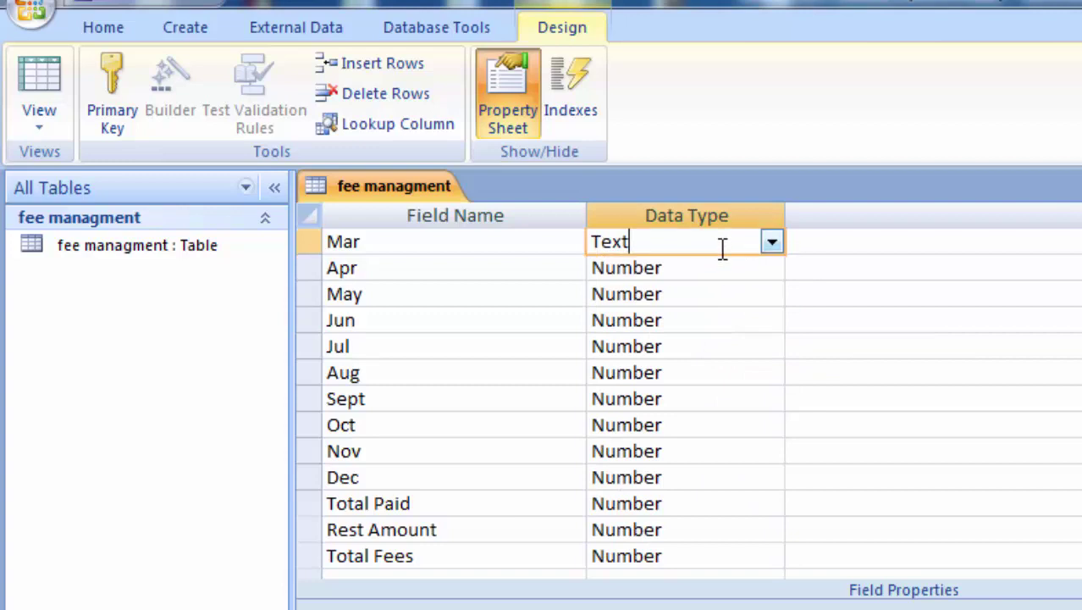
click(772, 242)
click(748, 320)
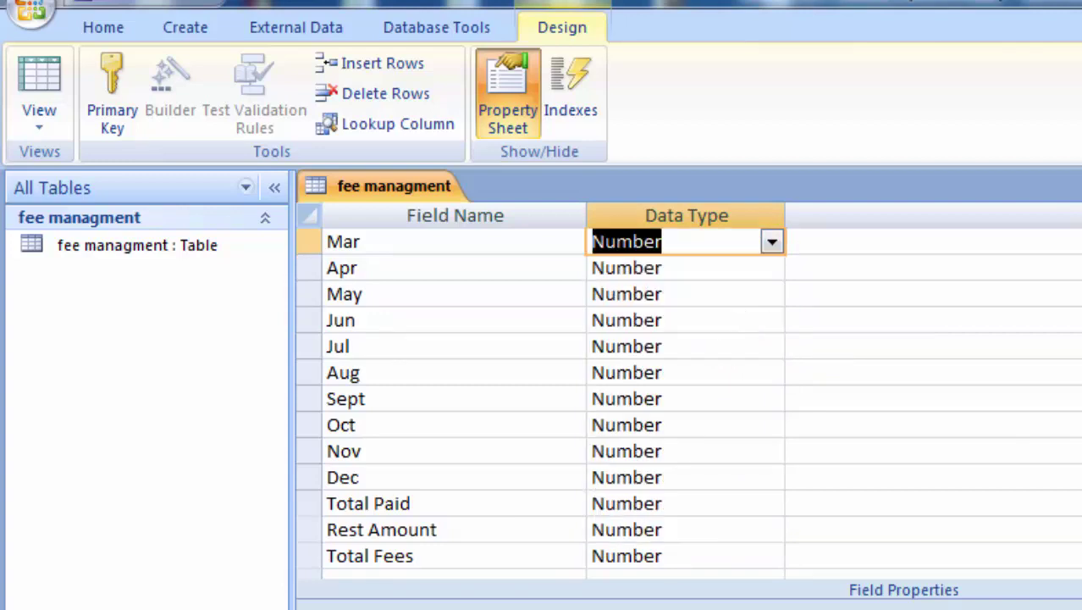
scroll(542, 398, up, 2)
scroll(542, 398, up, 2)
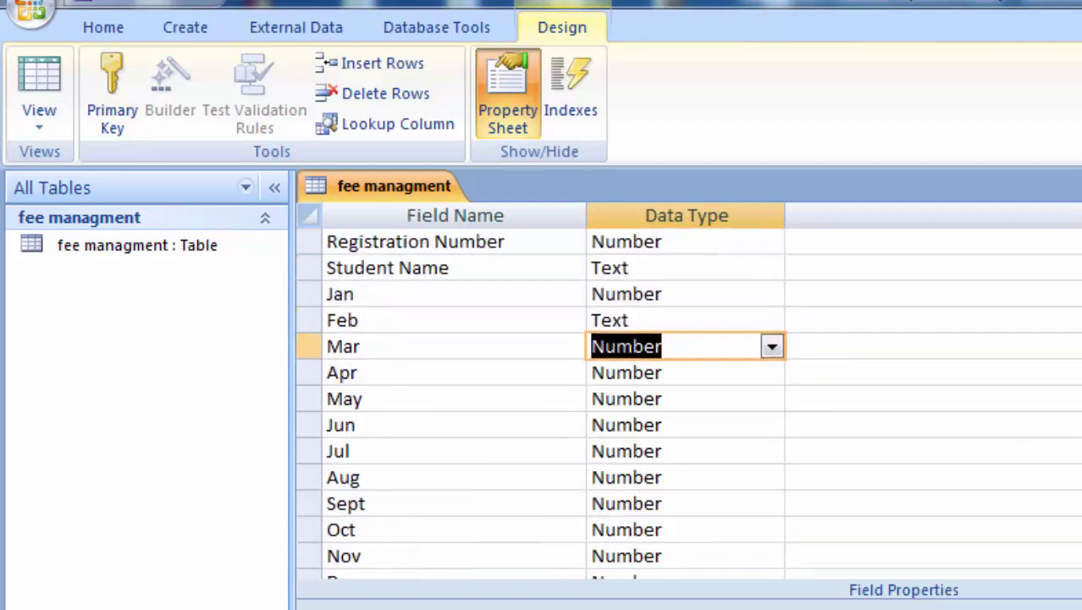
scroll(542, 398, up, 1)
click(697, 345)
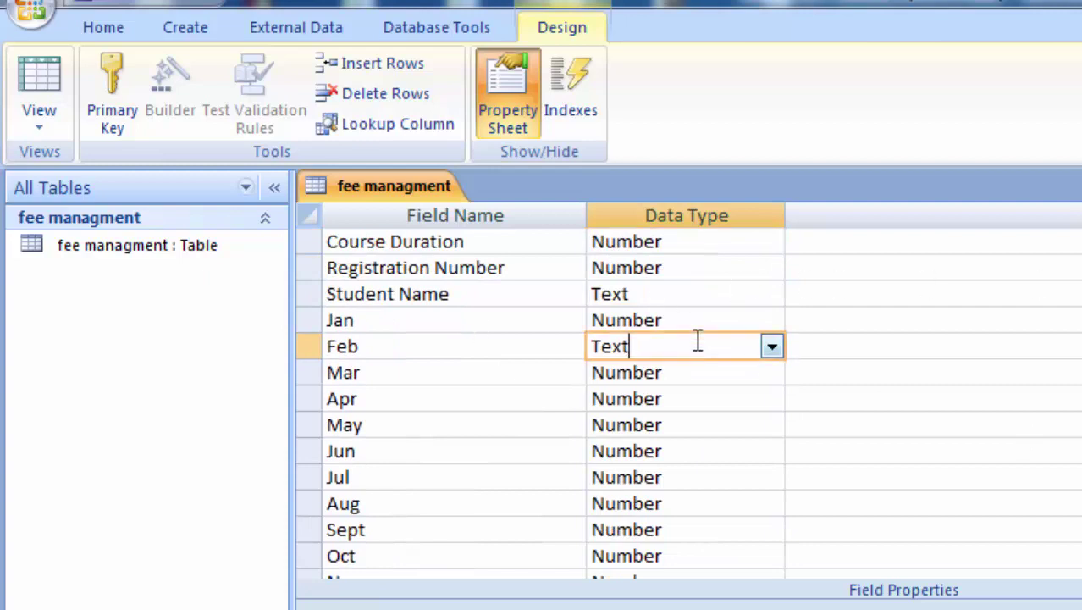
click(772, 348)
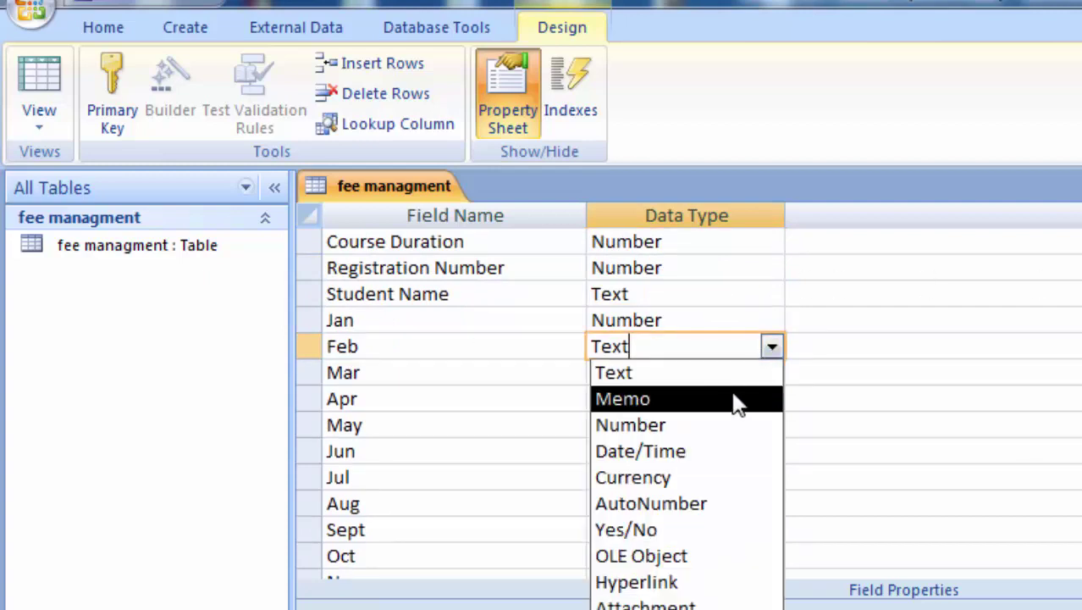
click(725, 423)
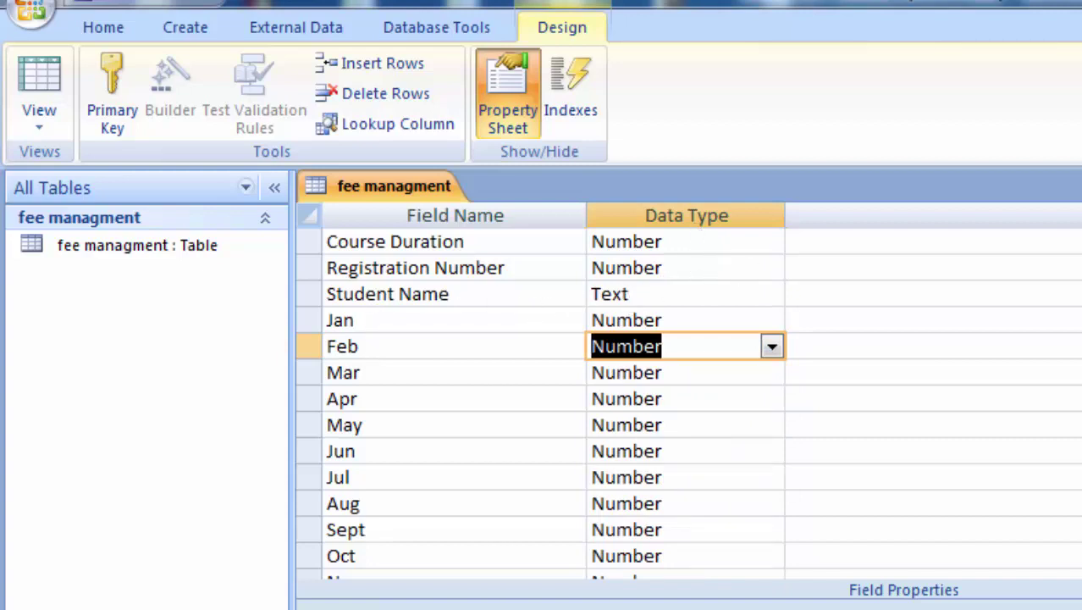
scroll(686, 398, down, 4)
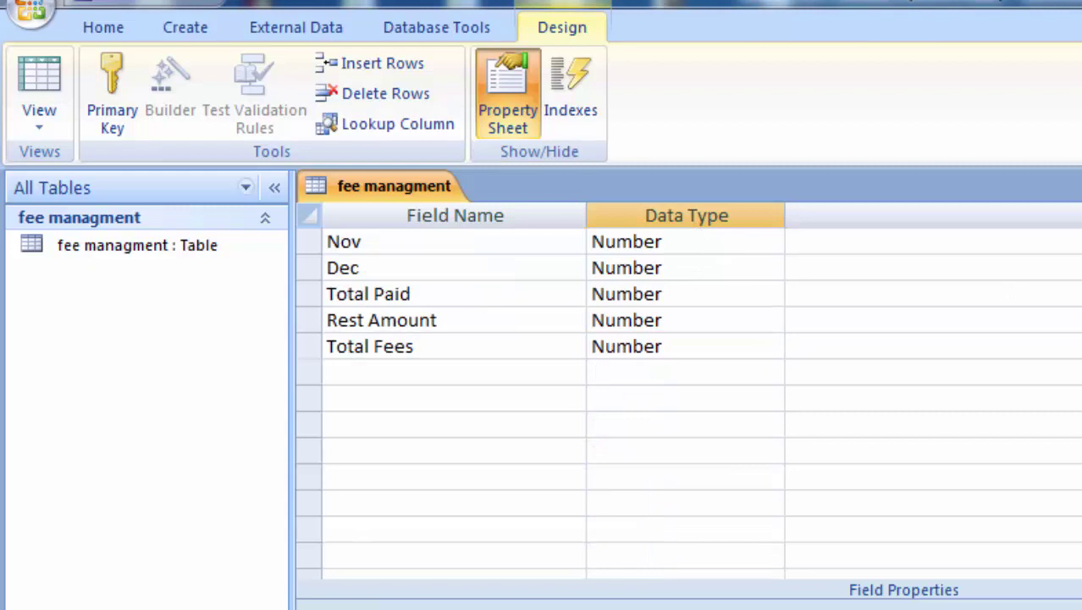
Step: Insert a Text field named Course Name in a new row above Course code
scroll(686, 398, up, 4)
scroll(686, 398, up, 1)
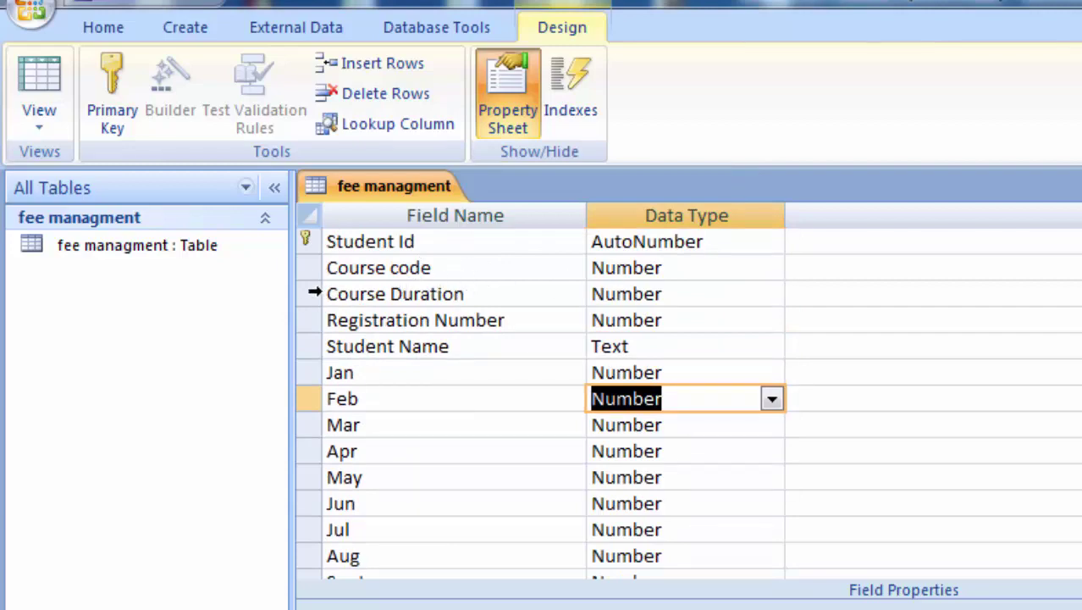
click(307, 268)
right_click(308, 268)
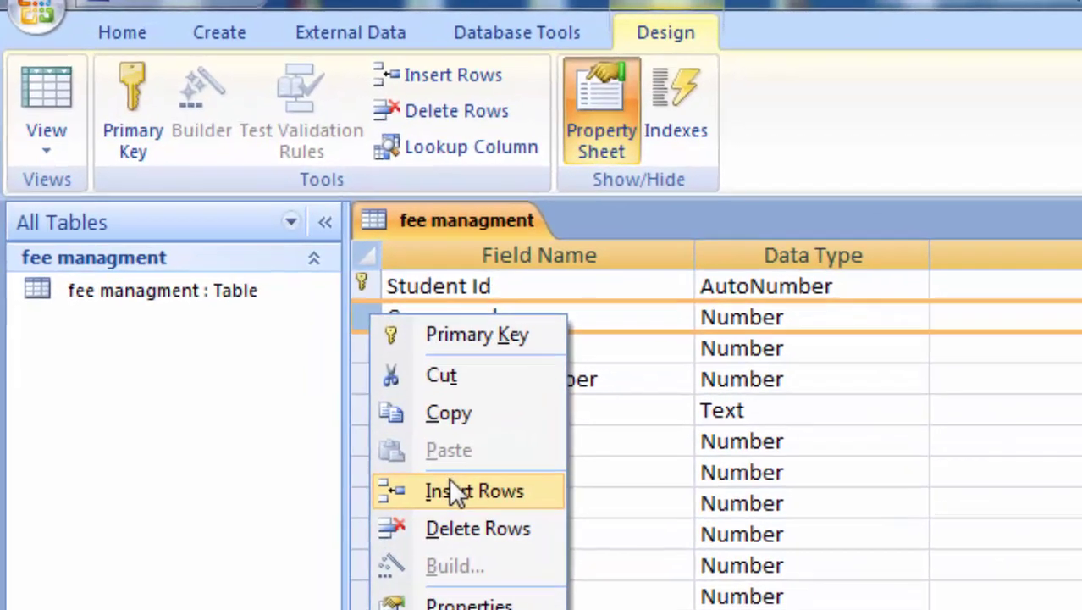
click(452, 491)
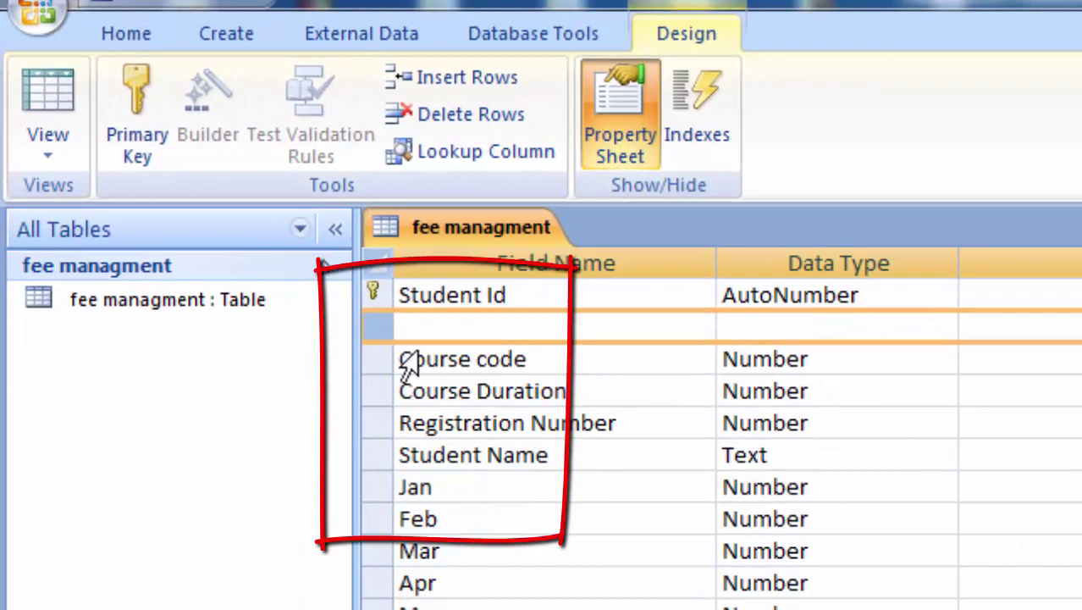
click(466, 321)
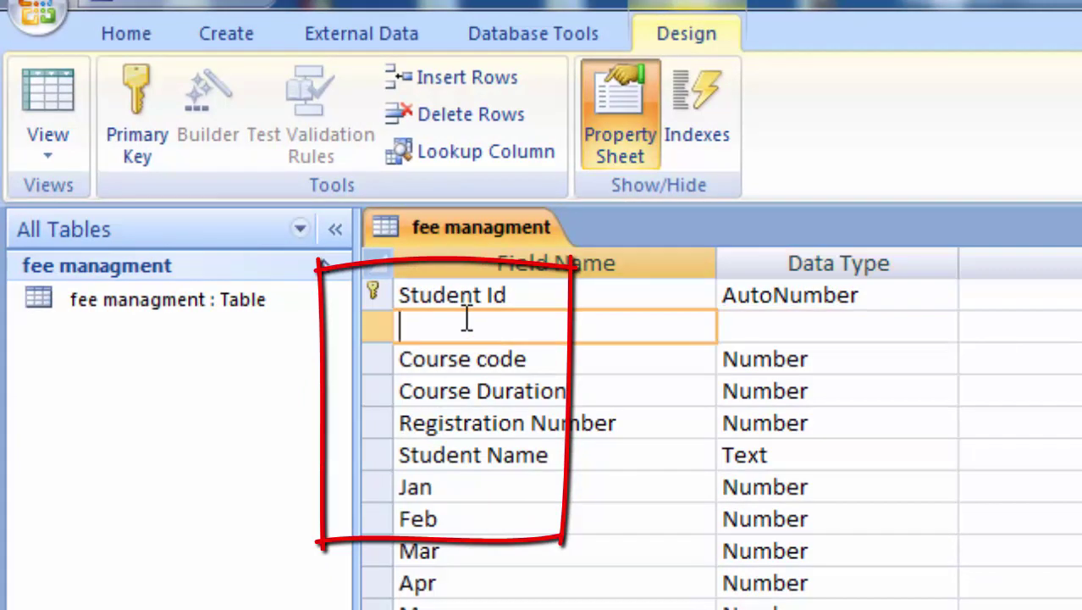
text(Cour)
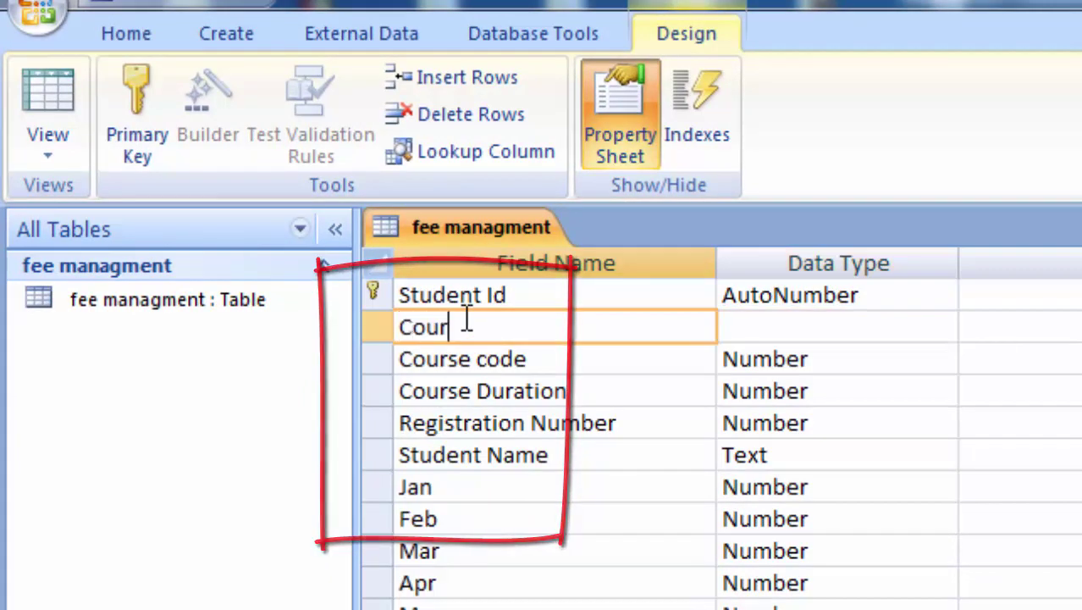
text(se N)
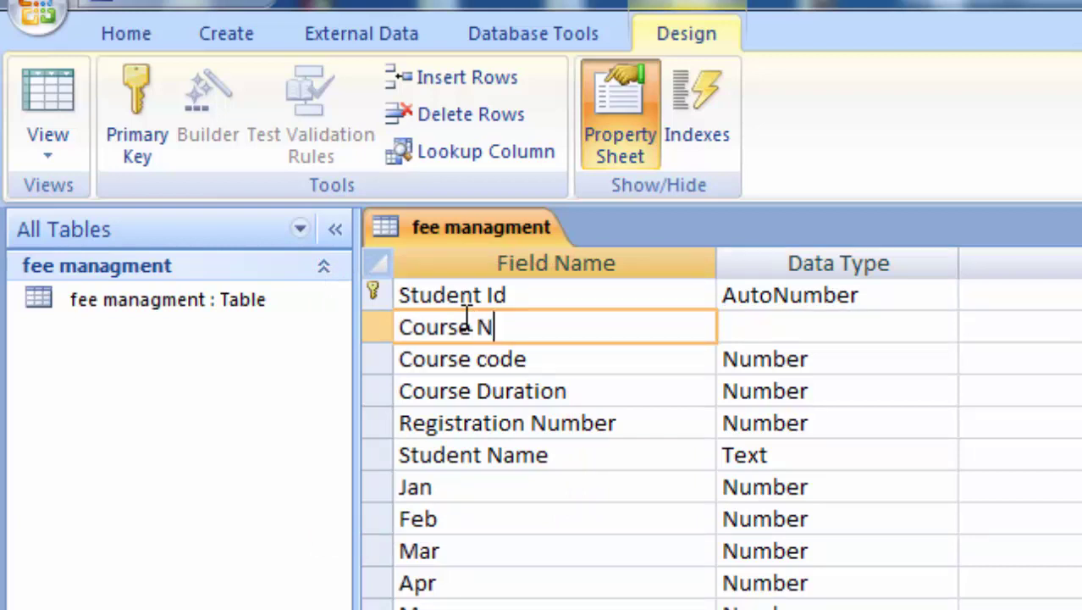
text(a)
text(me)
click(789, 328)
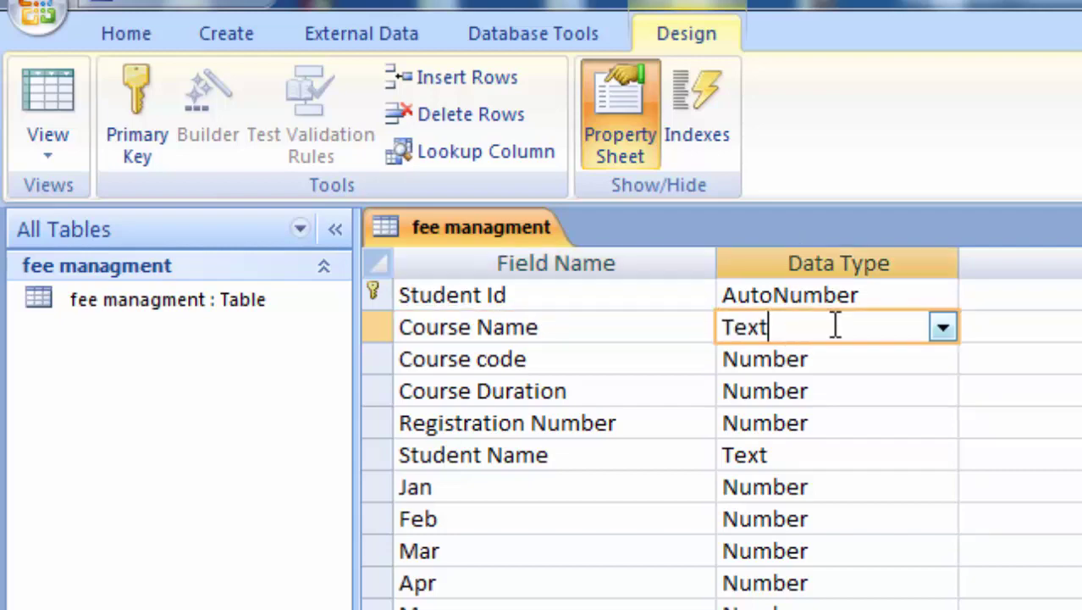
click(944, 328)
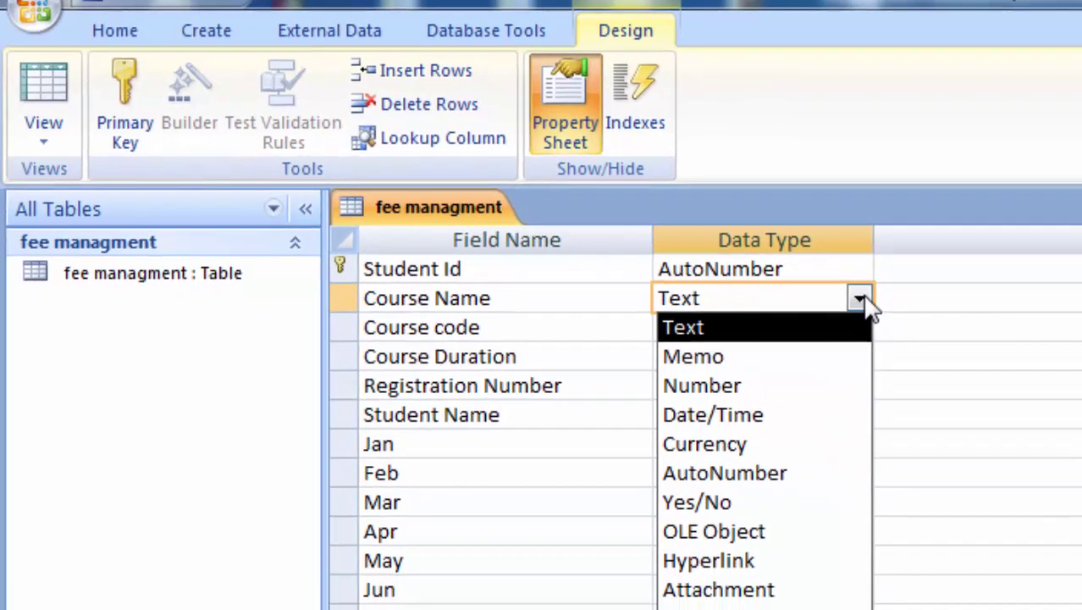
click(949, 357)
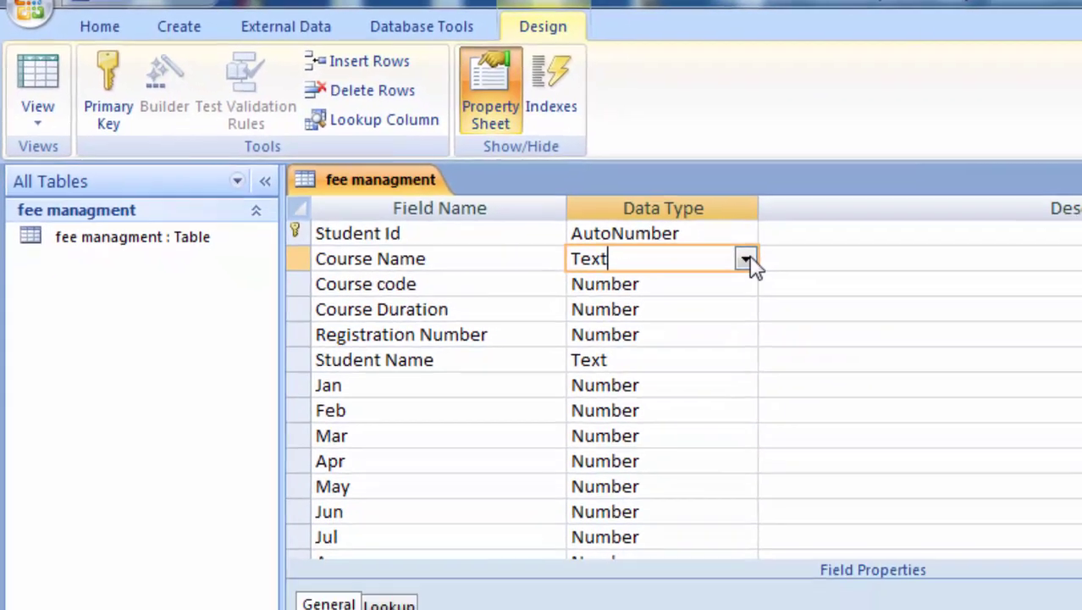
Step: Attempt a Lookup Wizard on Student Id and dismiss the not-applicable message
click(715, 224)
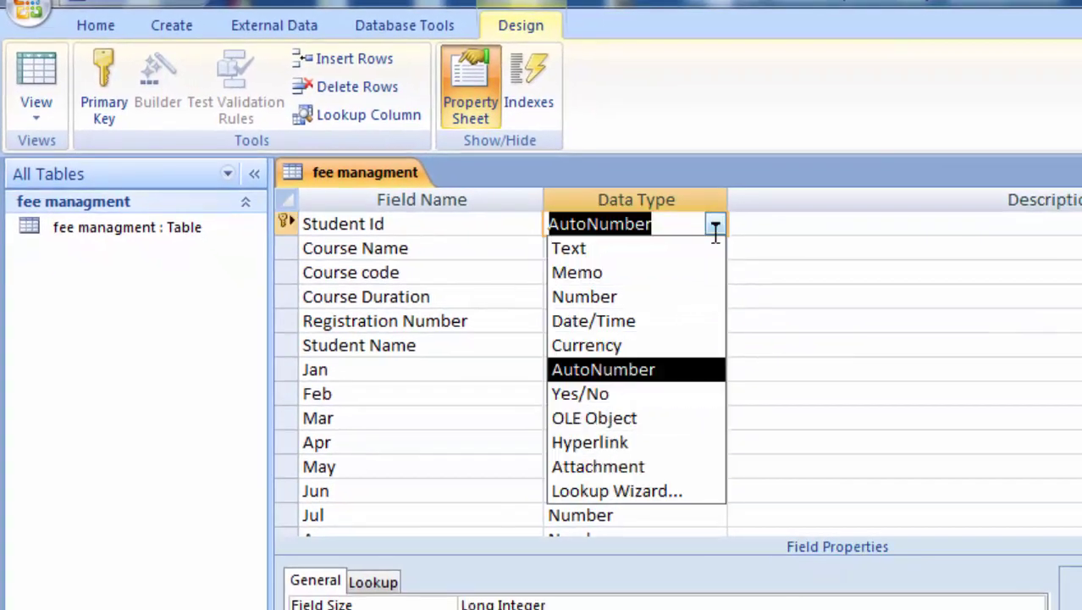
click(650, 498)
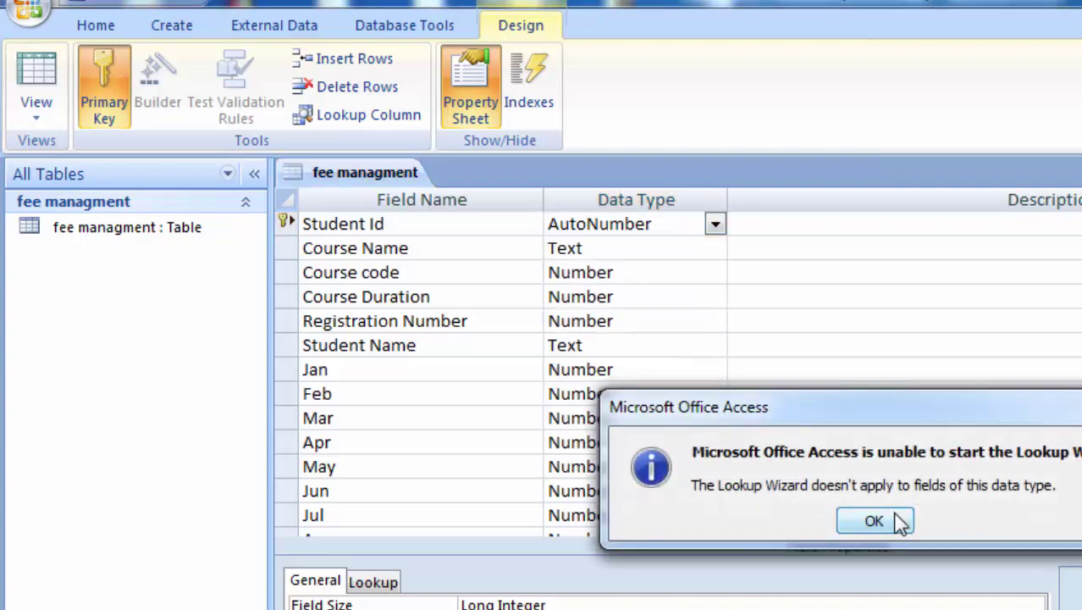
click(874, 521)
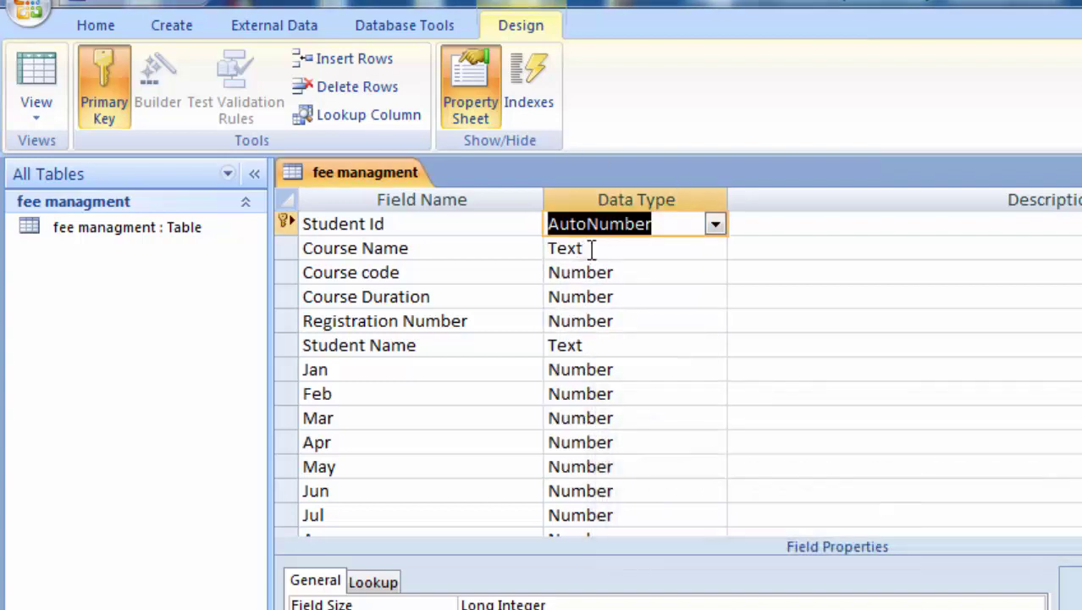
Step: Run the Lookup Wizard on Course Name with typed-in values CCC and O Level
click(593, 248)
click(715, 248)
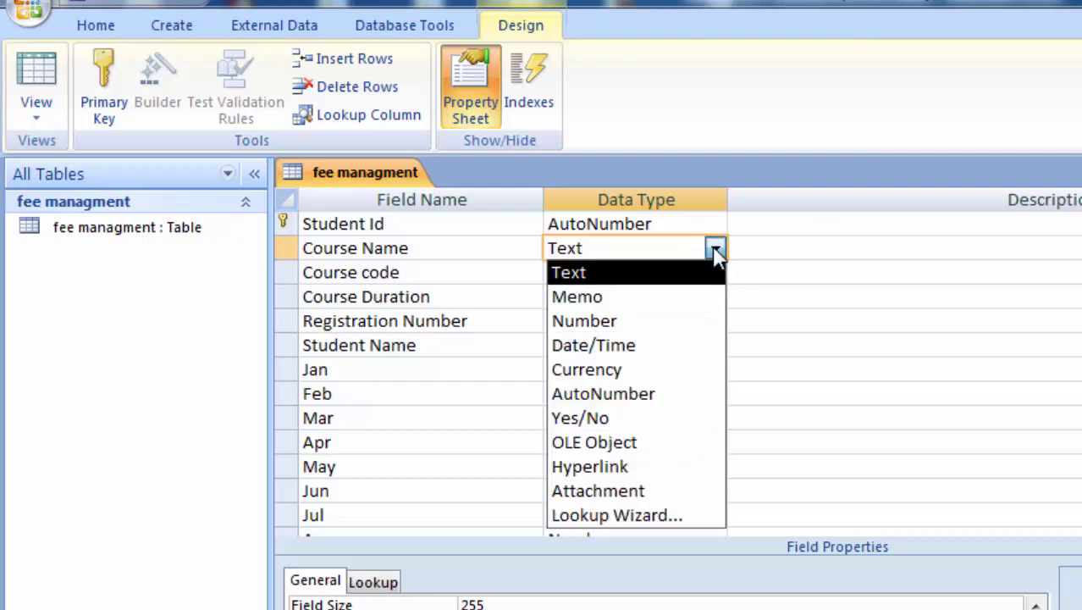
click(644, 521)
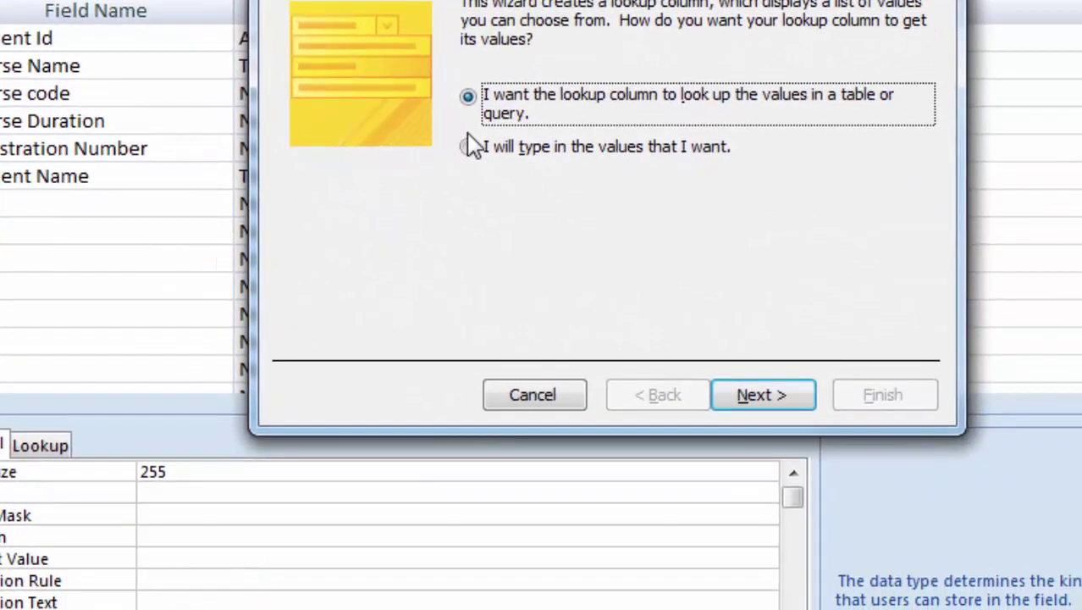
click(479, 159)
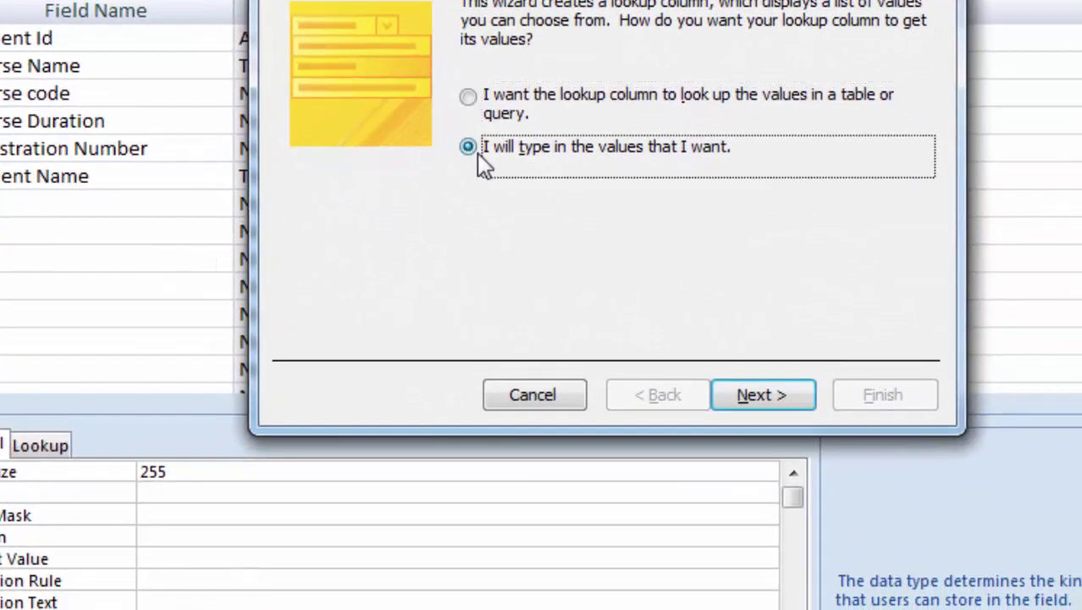
click(760, 403)
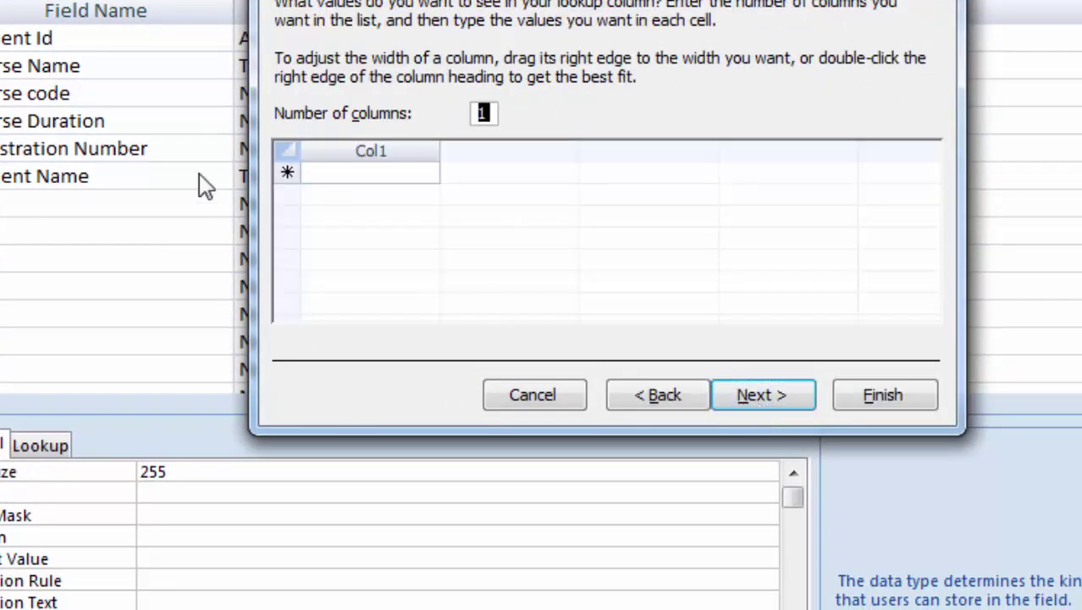
click(344, 171)
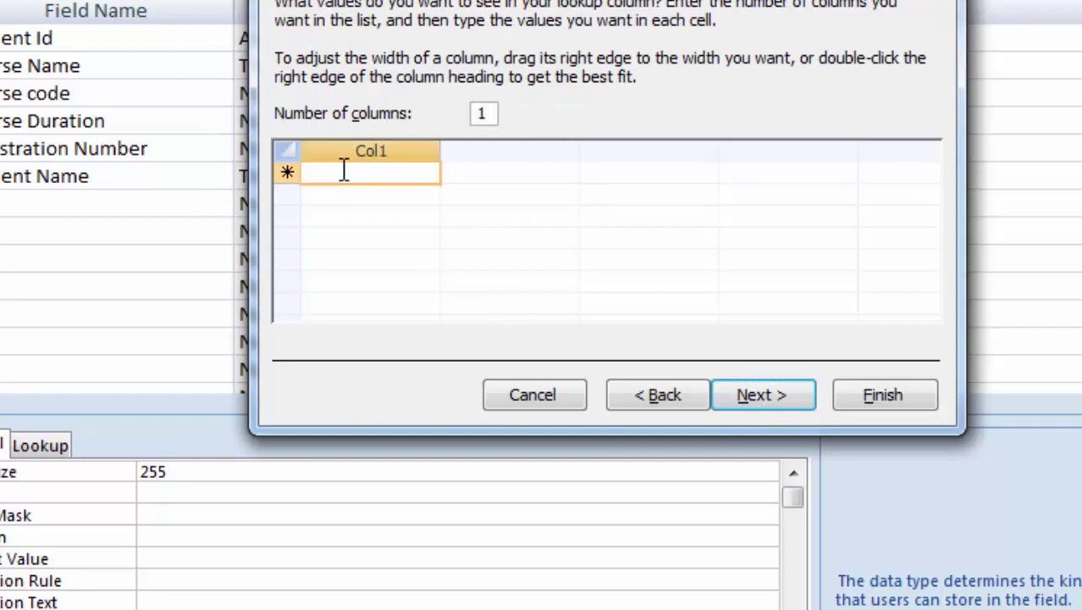
text(CCC)
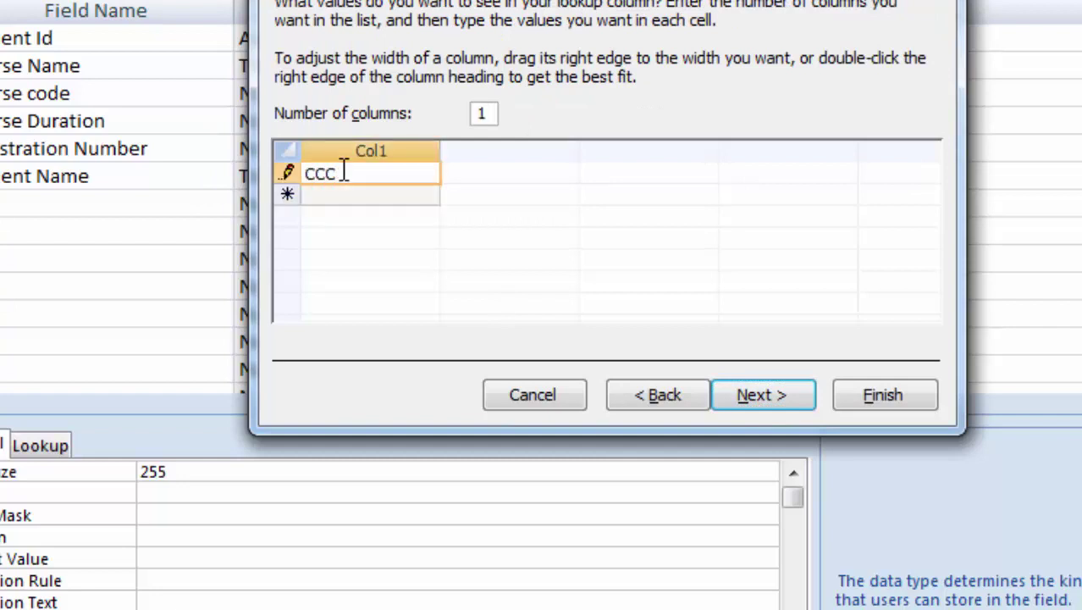
click(370, 196)
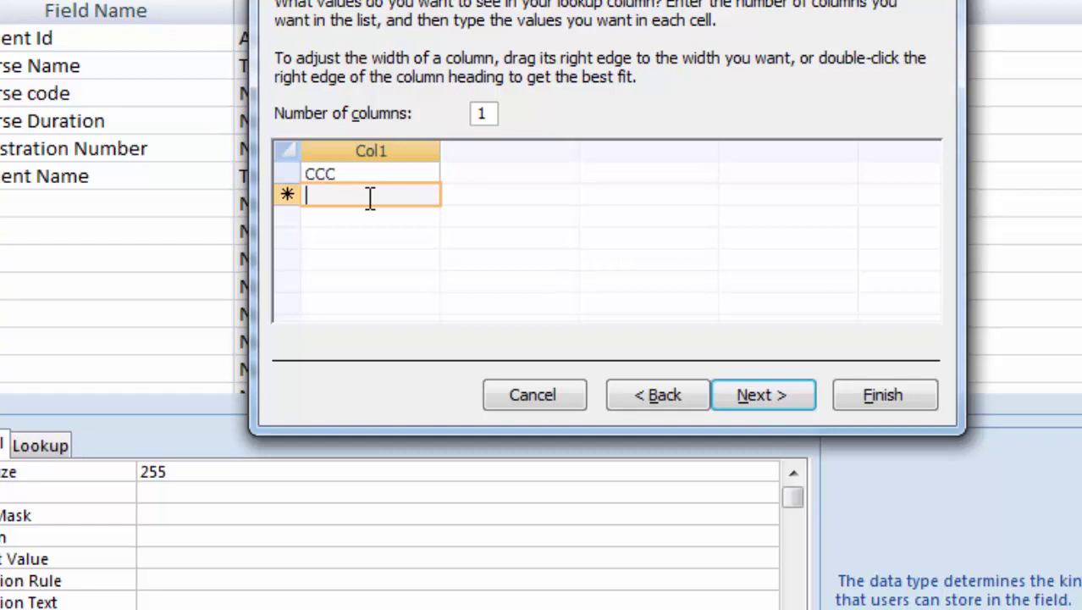
text(O Level)
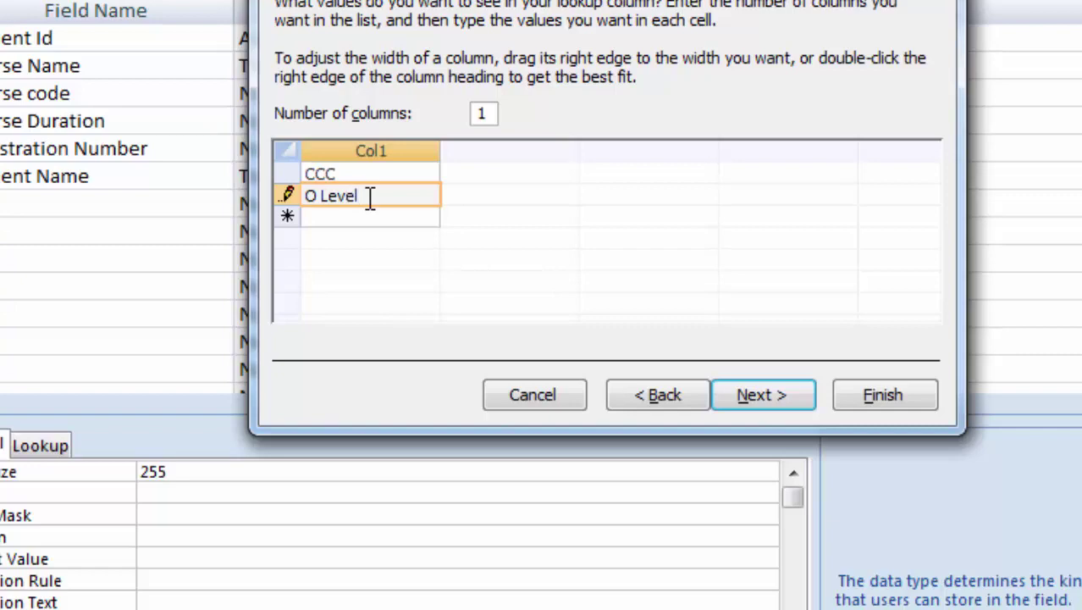
click(808, 394)
Step: Finish the Course Name lookup, then give Course code the Lookup Wizard data type
click(857, 395)
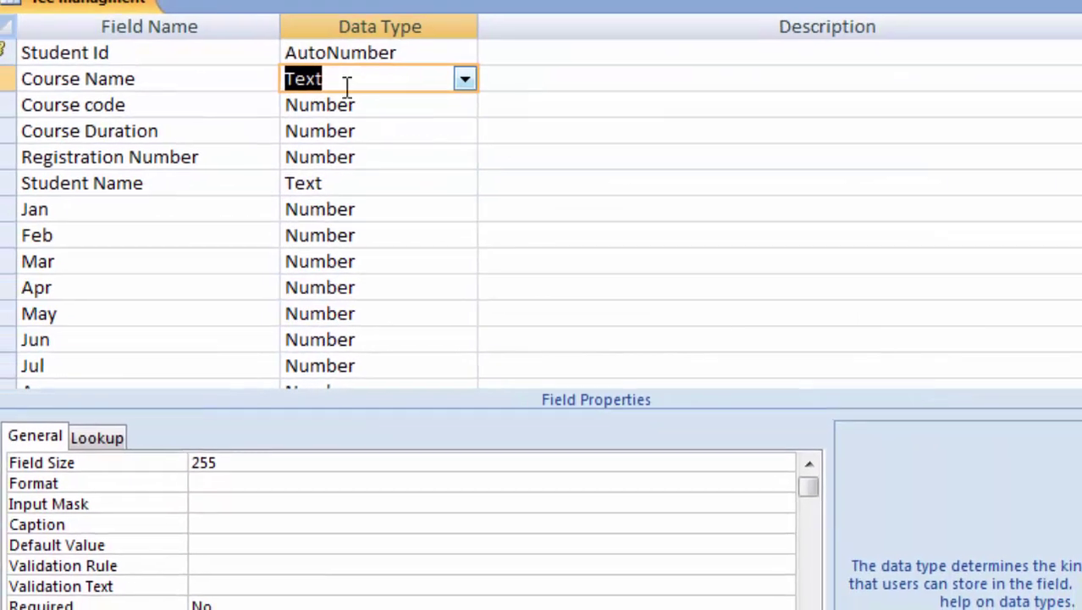
click(440, 113)
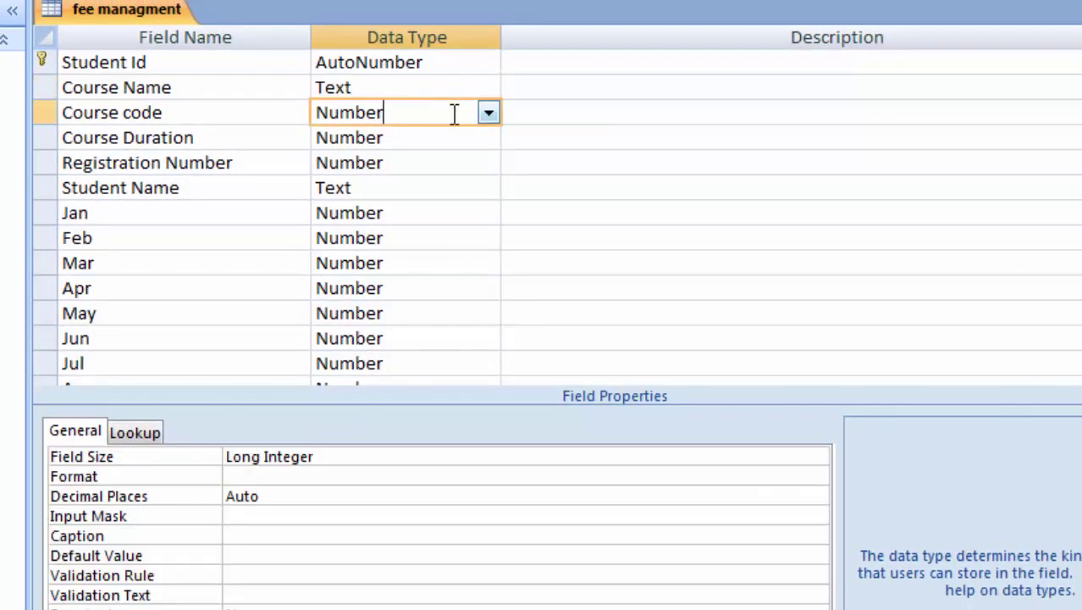
click(488, 113)
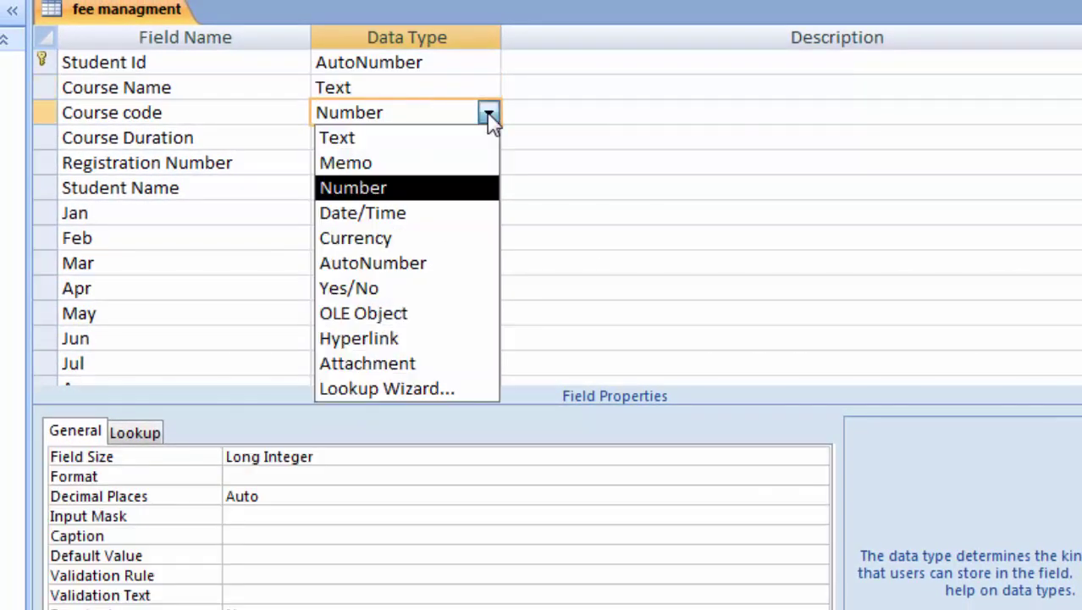
click(448, 381)
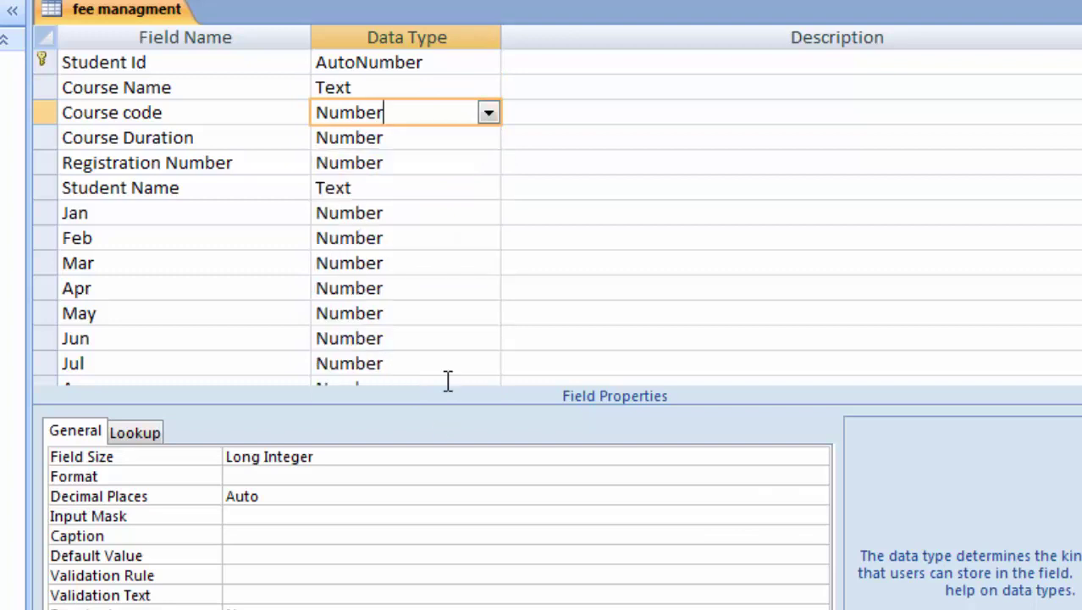
click(488, 113)
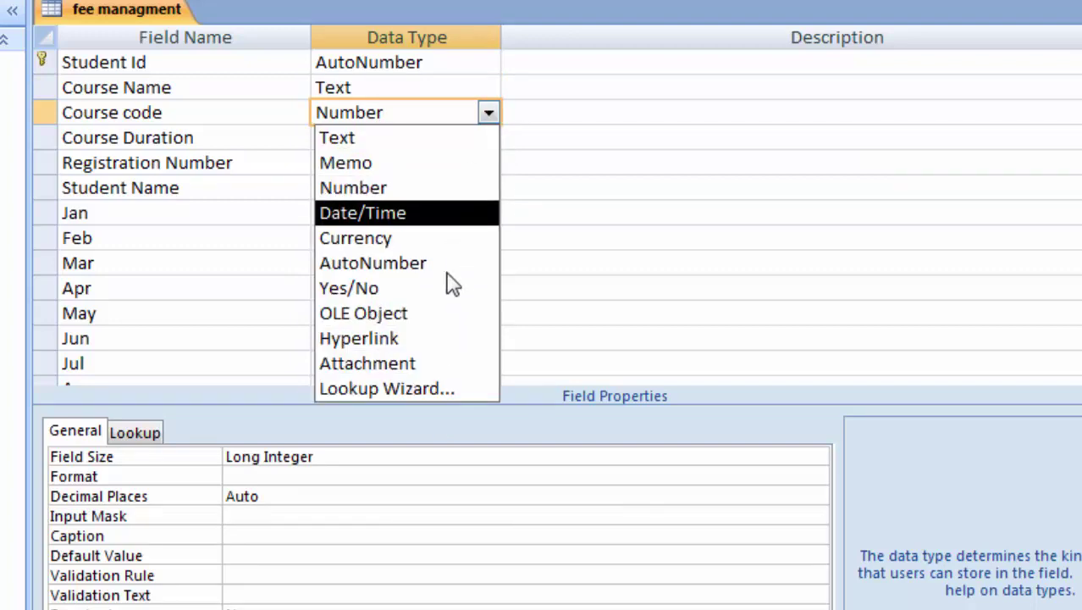
click(442, 391)
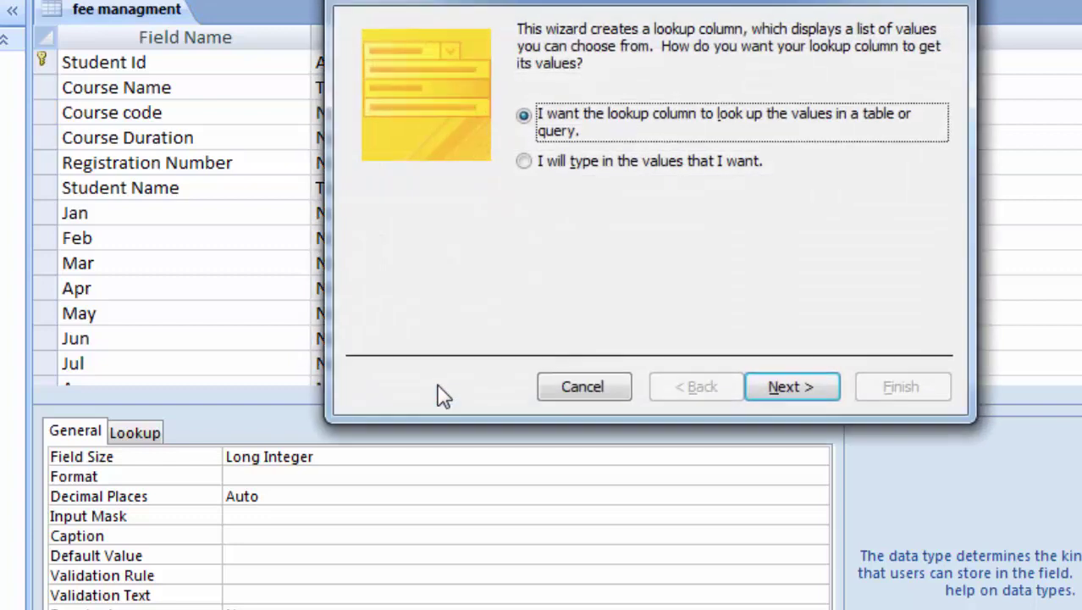
Step: Enter 101 and 102 as typed-in lookup values for Course code, keeping its label
click(619, 167)
click(803, 400)
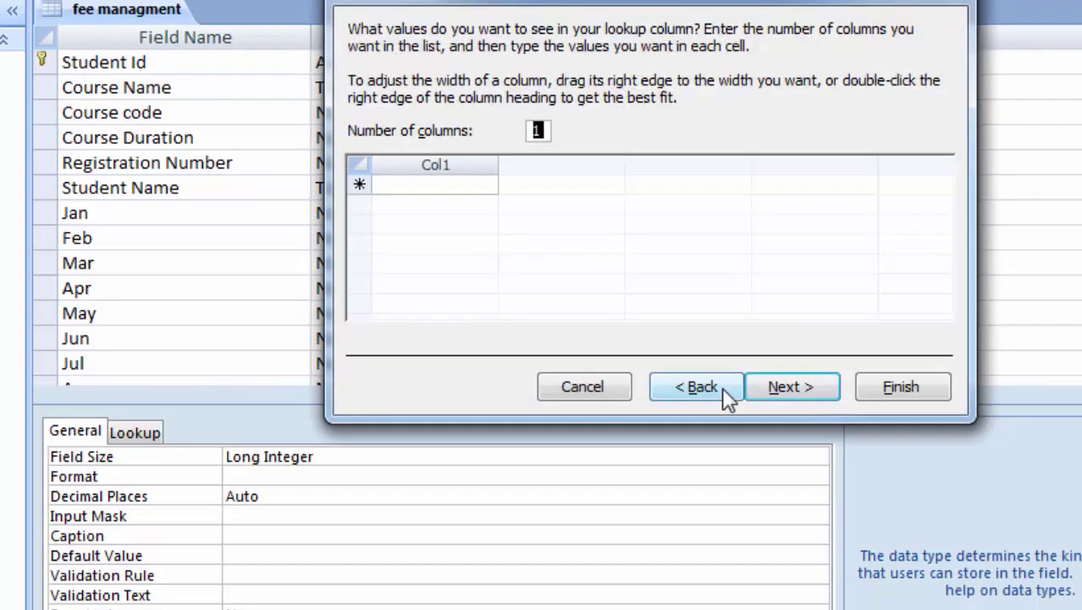
click(411, 168)
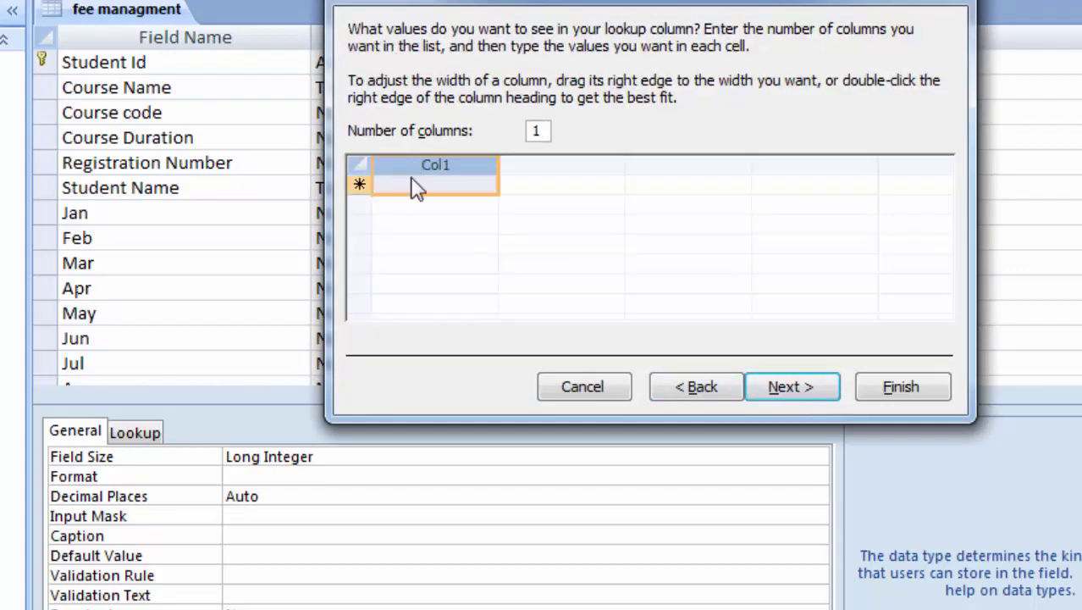
click(416, 185)
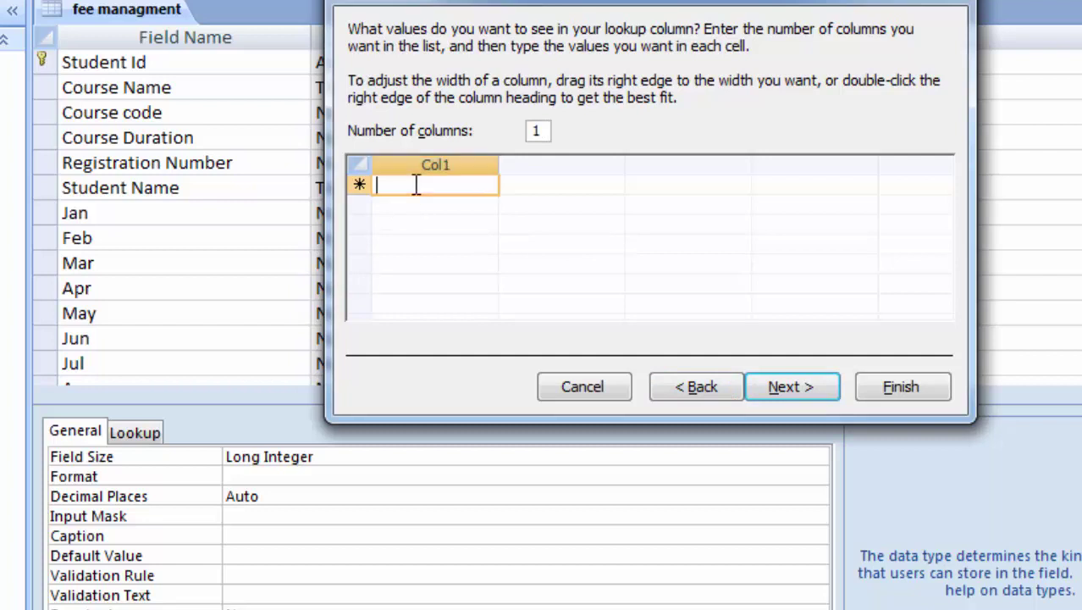
text(101)
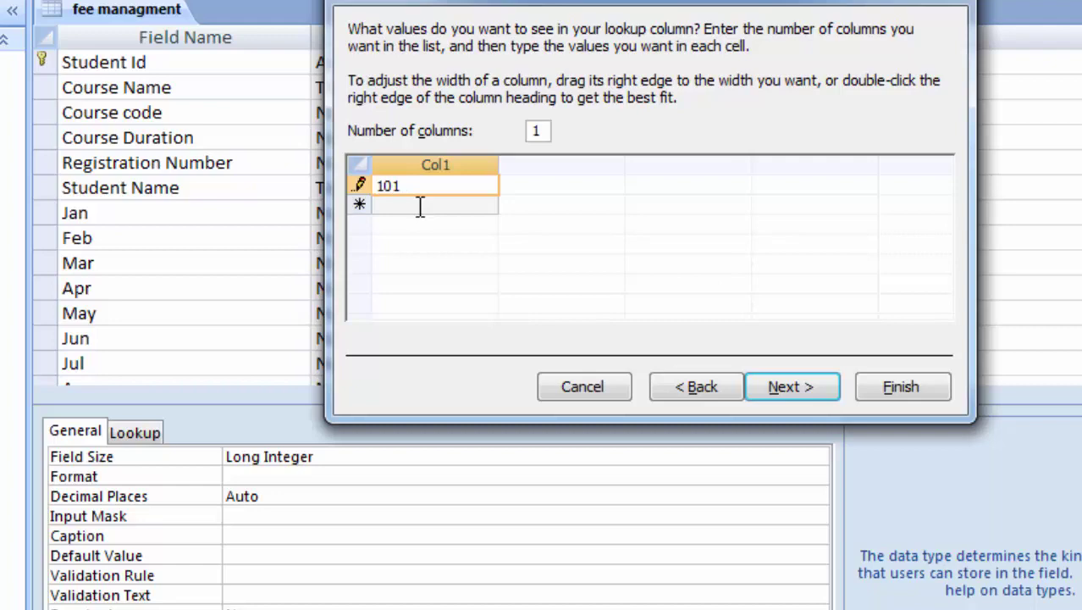
click(419, 207)
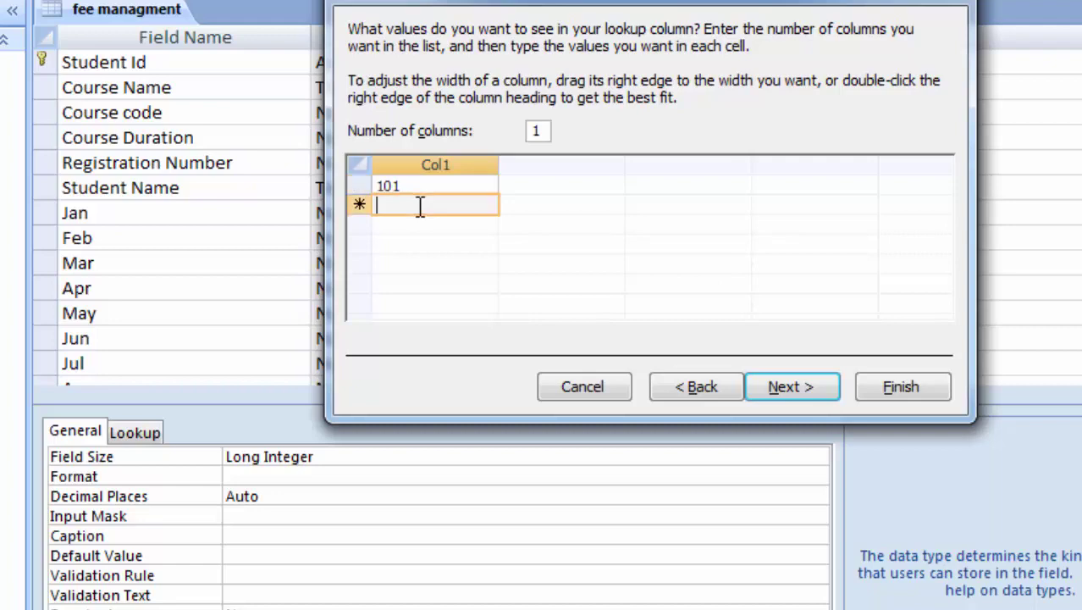
text(102)
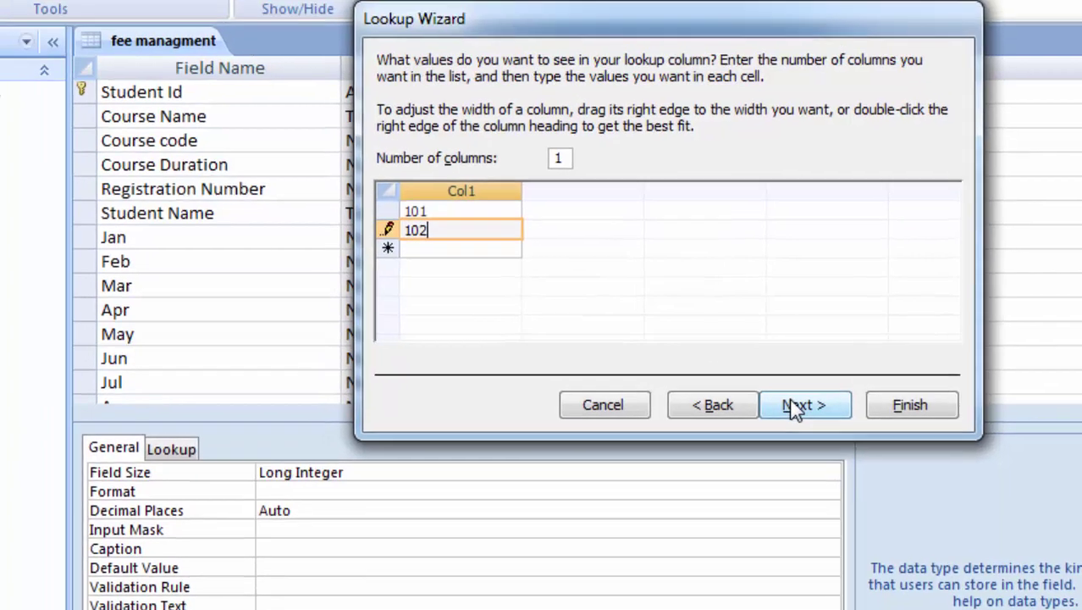
click(792, 386)
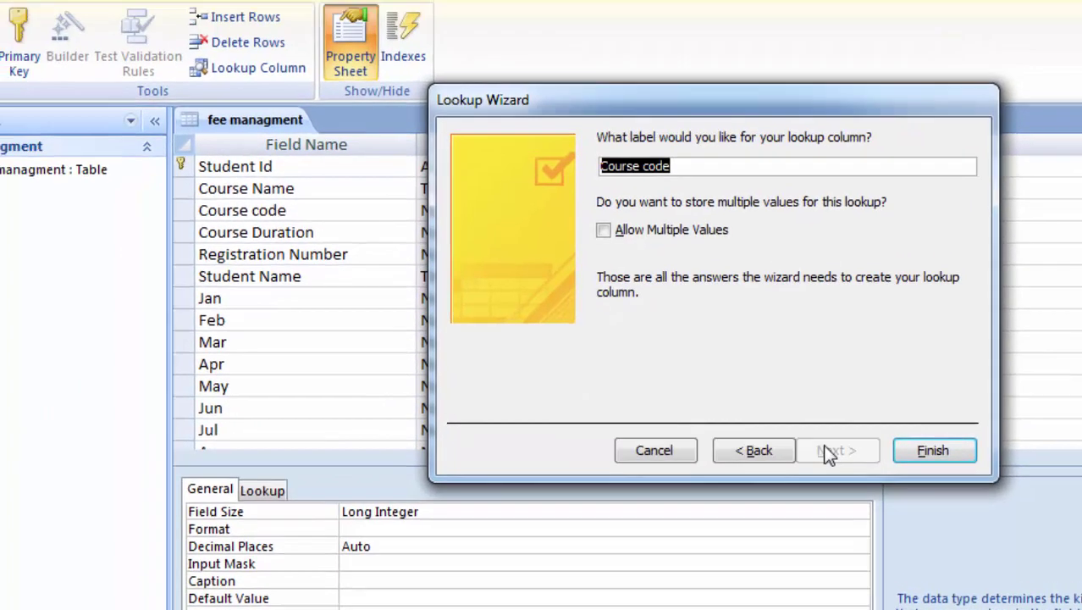
click(956, 476)
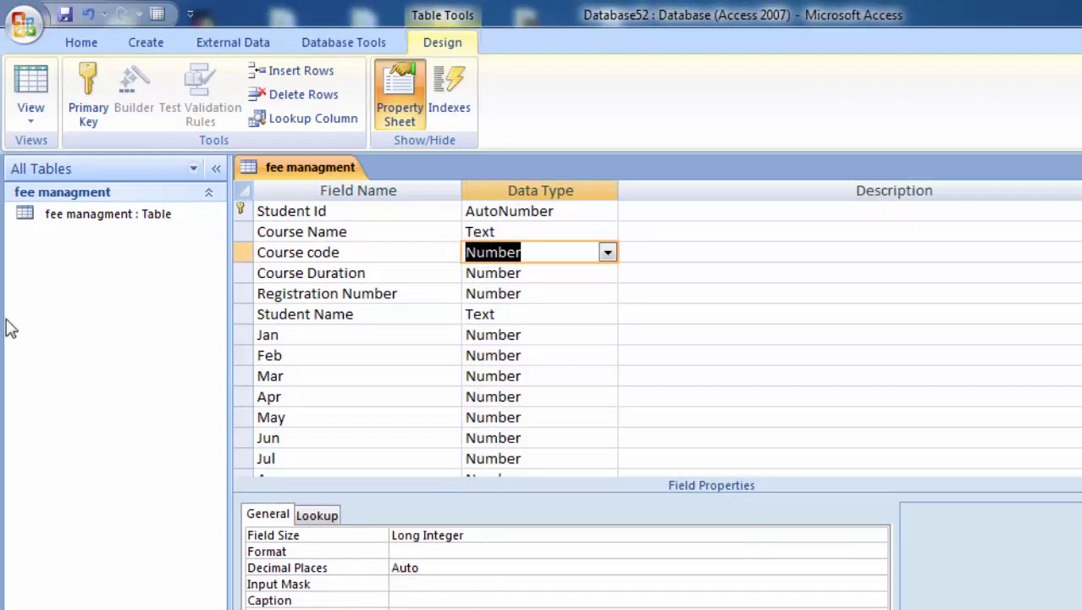
Step: Save the fee managment table and view it in Datasheet view
click(30, 93)
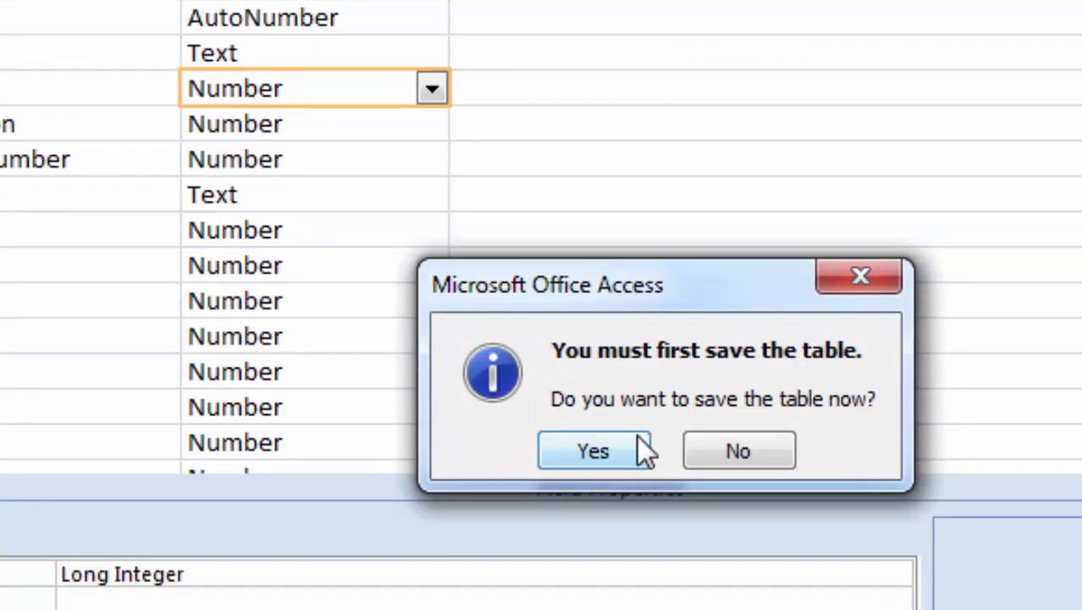
click(642, 442)
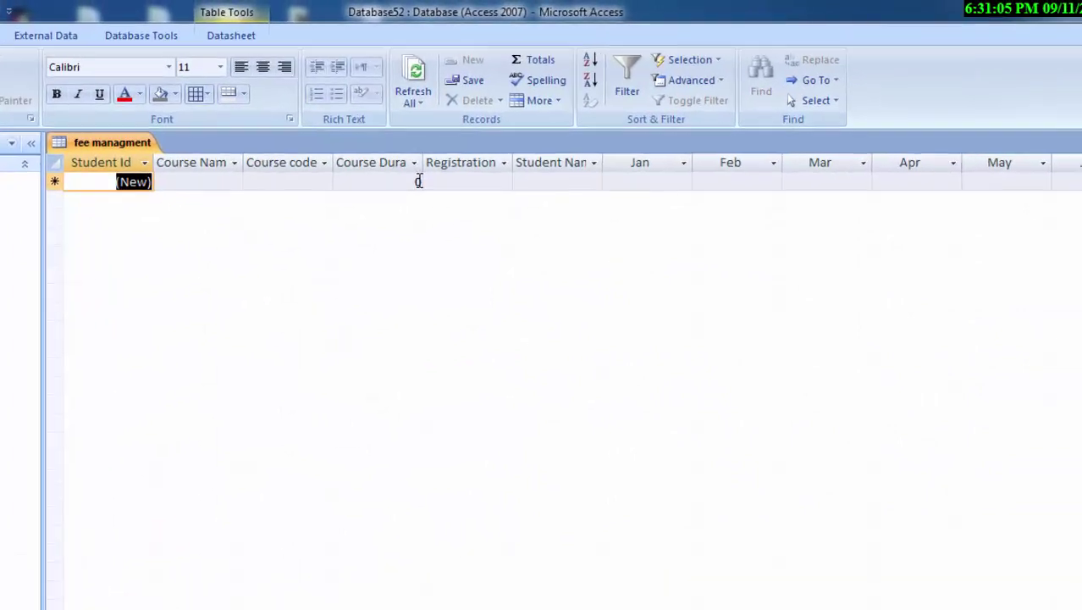
click(419, 182)
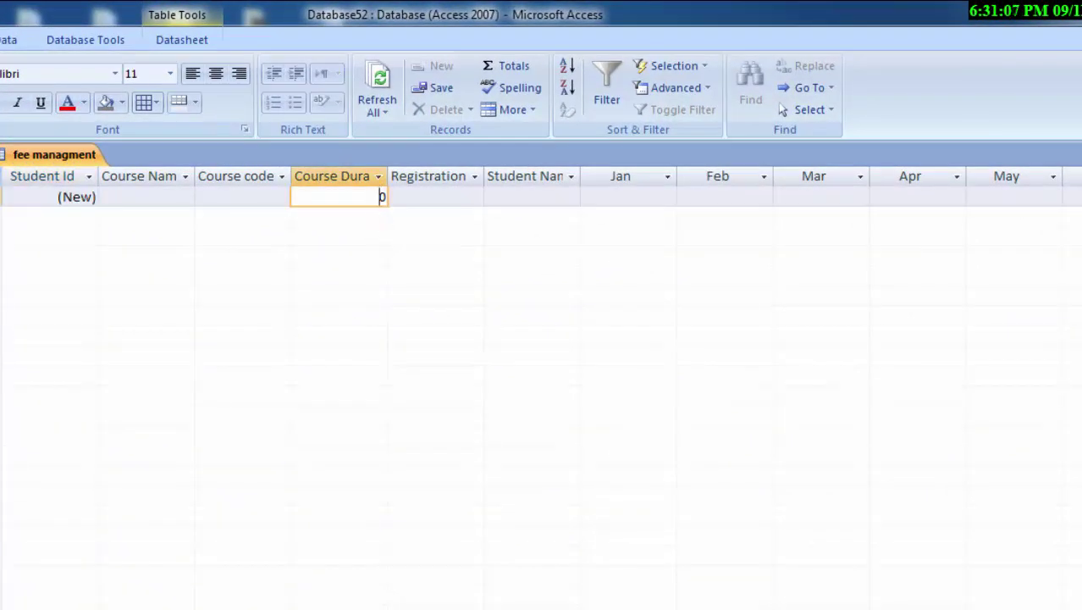
Step: In Design View, change Course Duration's data type from Number to Text
click(18, 93)
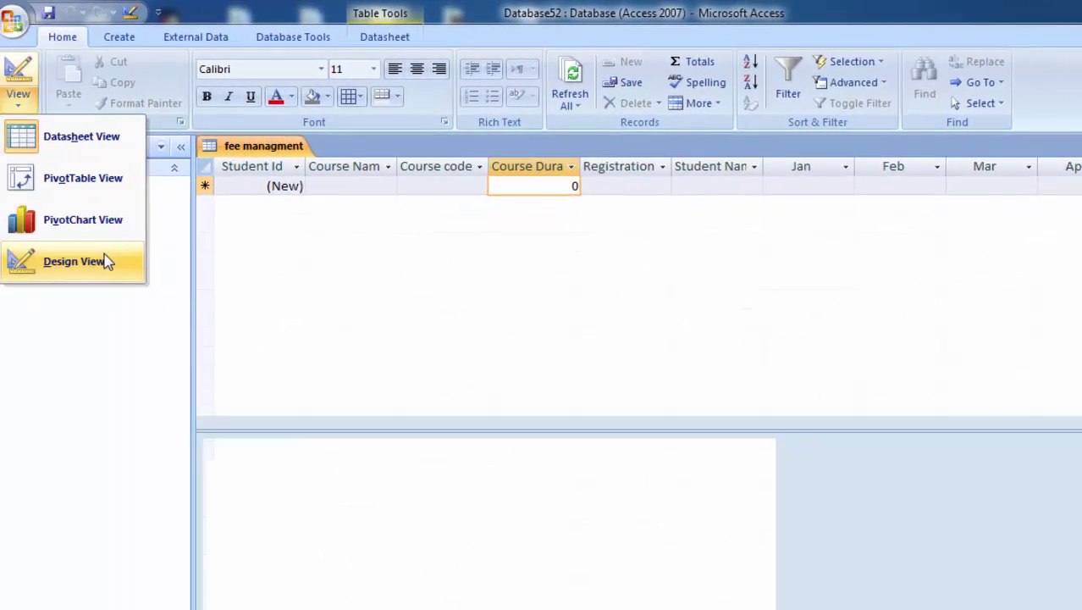
click(108, 260)
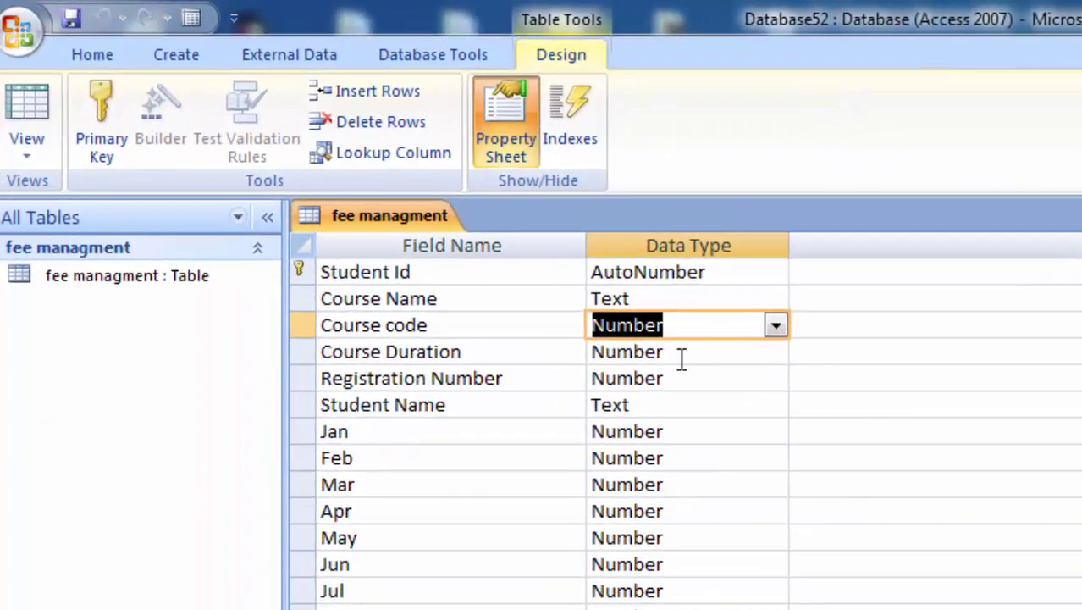
click(462, 240)
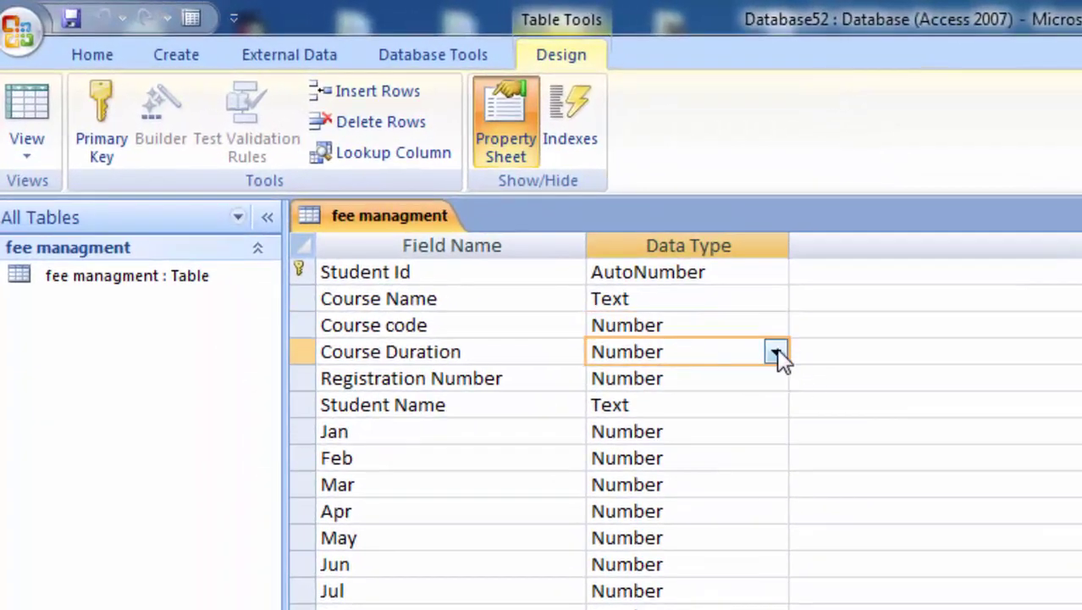
click(775, 353)
click(661, 379)
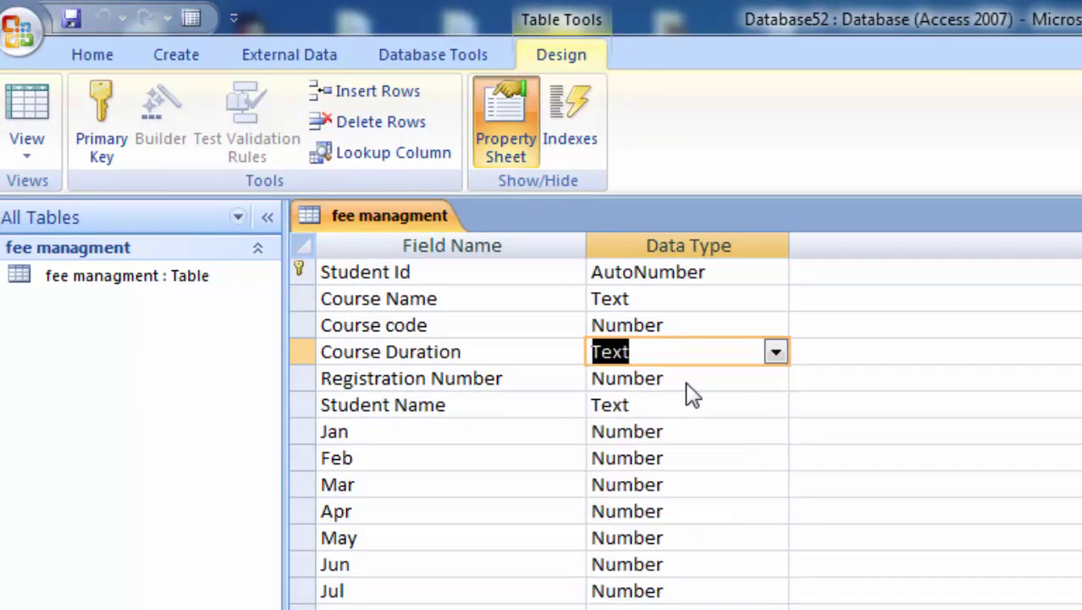
click(25, 106)
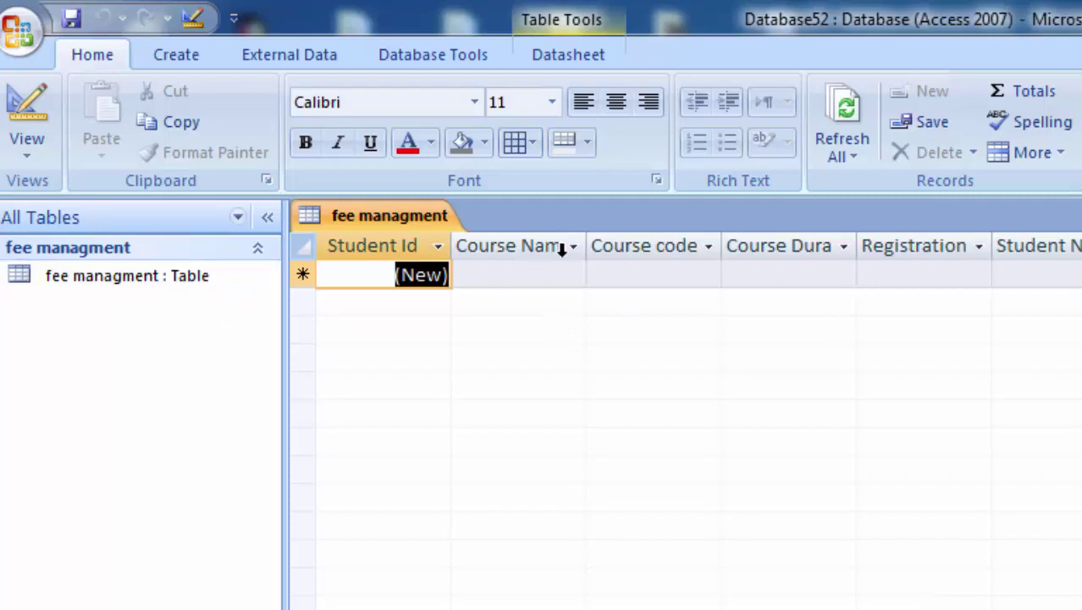
Step: Start a new design-view query using the fee managment table
double_click(587, 246)
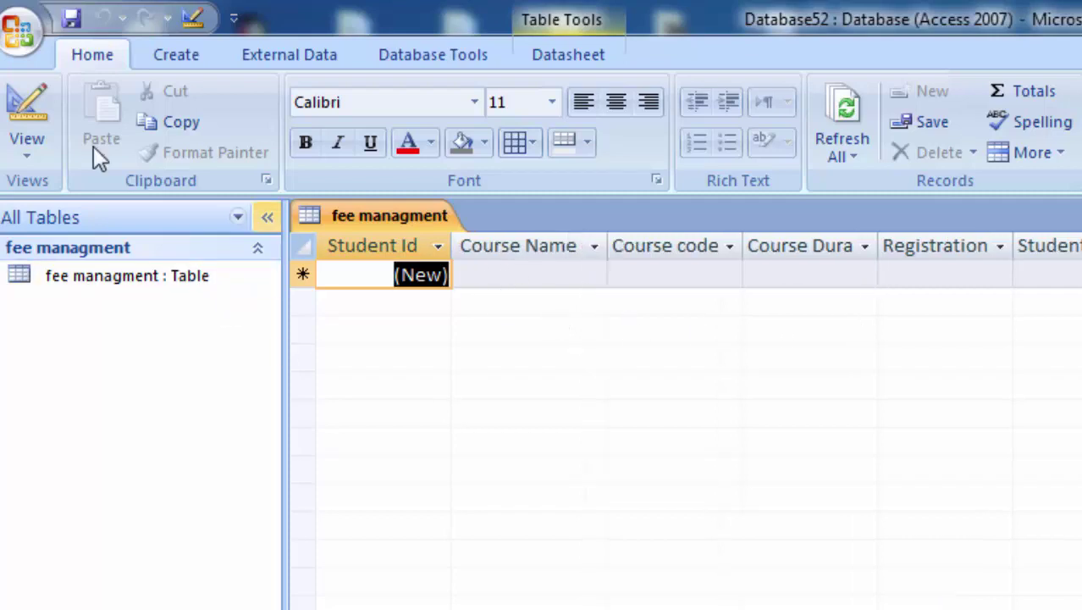
click(169, 56)
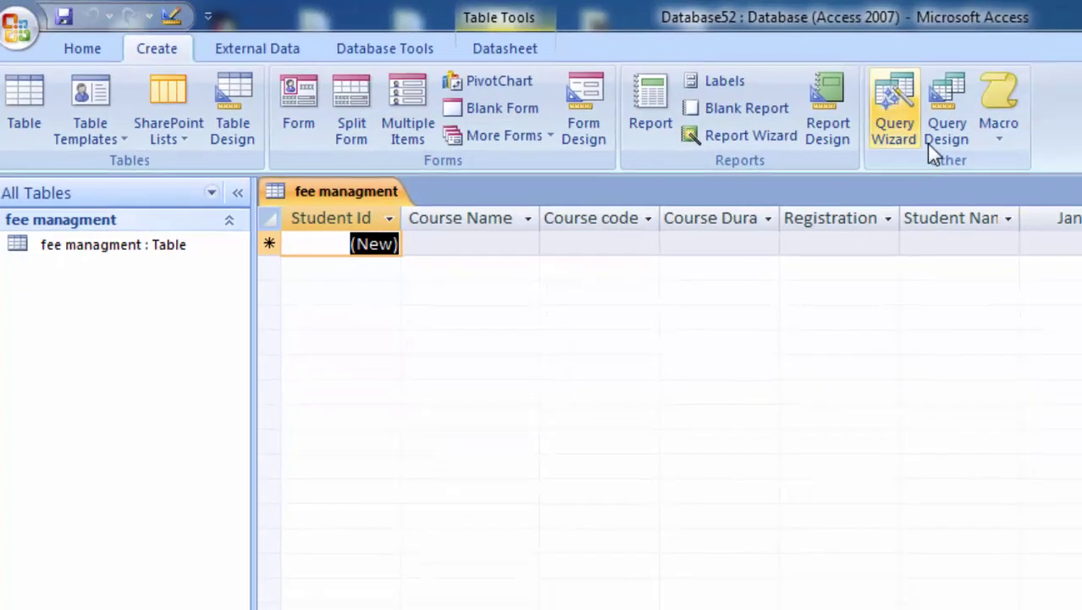
click(1055, 110)
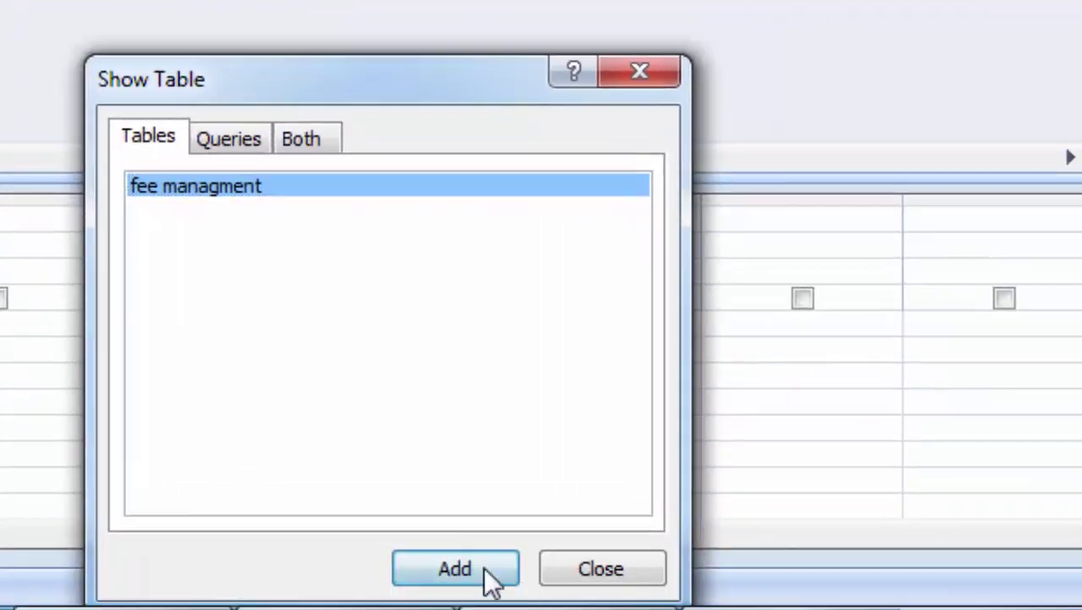
click(493, 580)
click(587, 559)
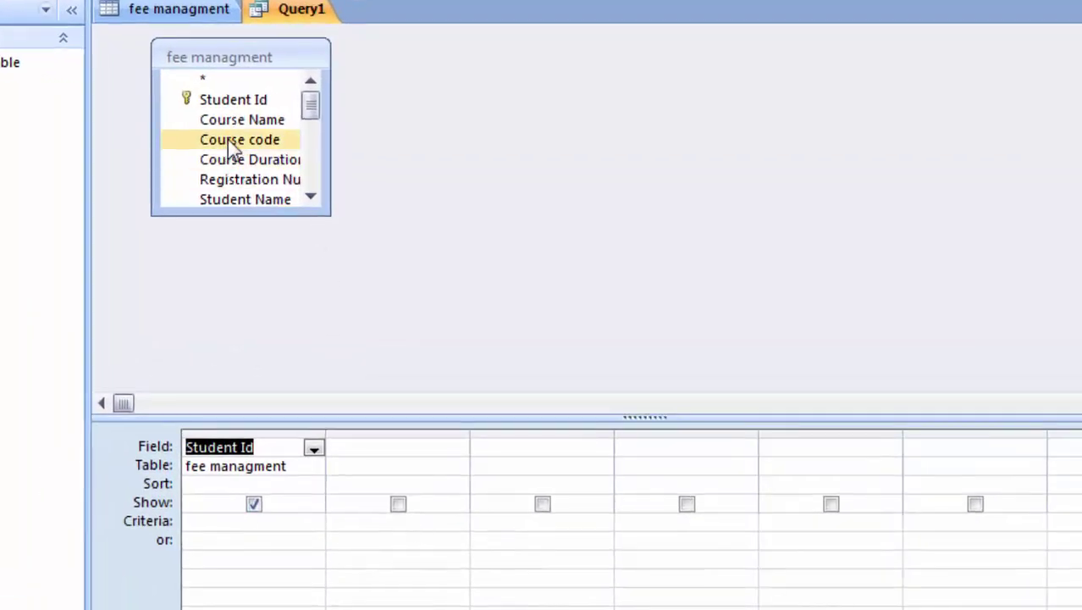
Step: Add Course Name, Course code, Course Duration, Registration Number, Student Name and Jan to the grid
double_click(242, 120)
double_click(255, 141)
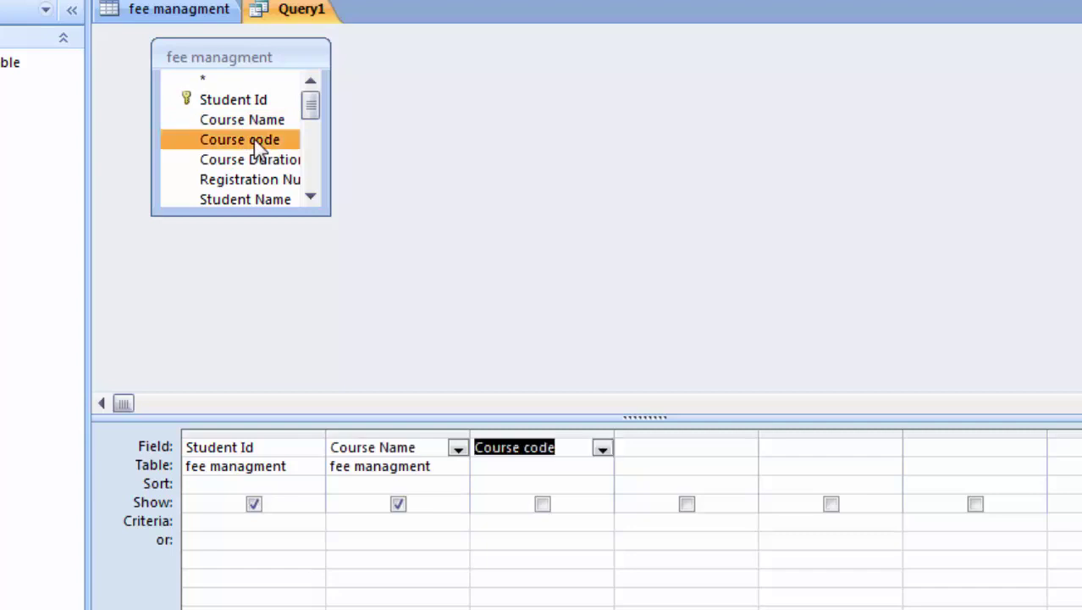
double_click(264, 164)
double_click(265, 183)
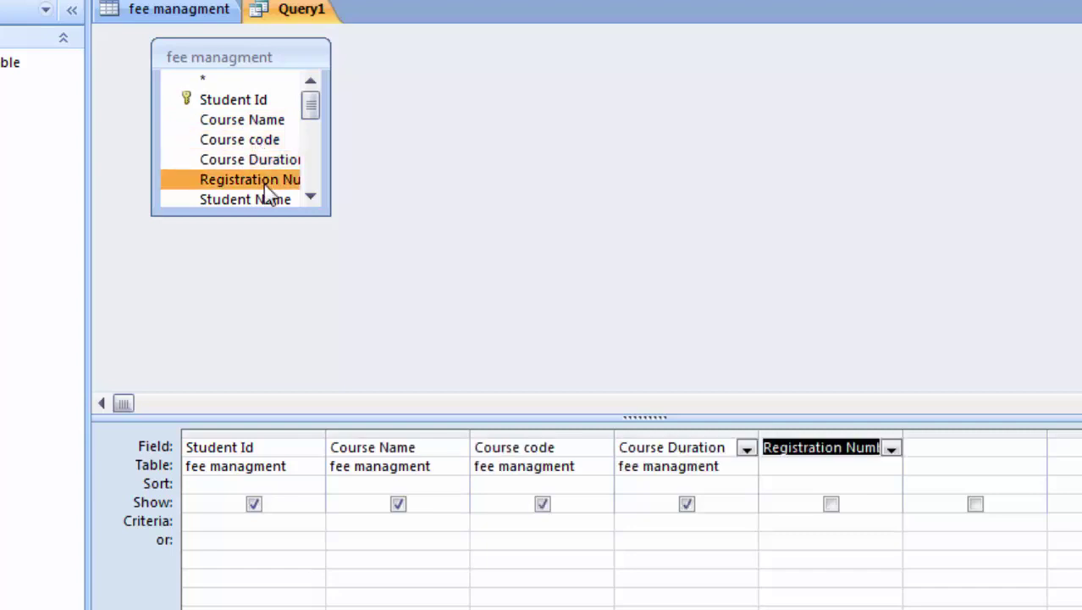
double_click(280, 200)
click(310, 197)
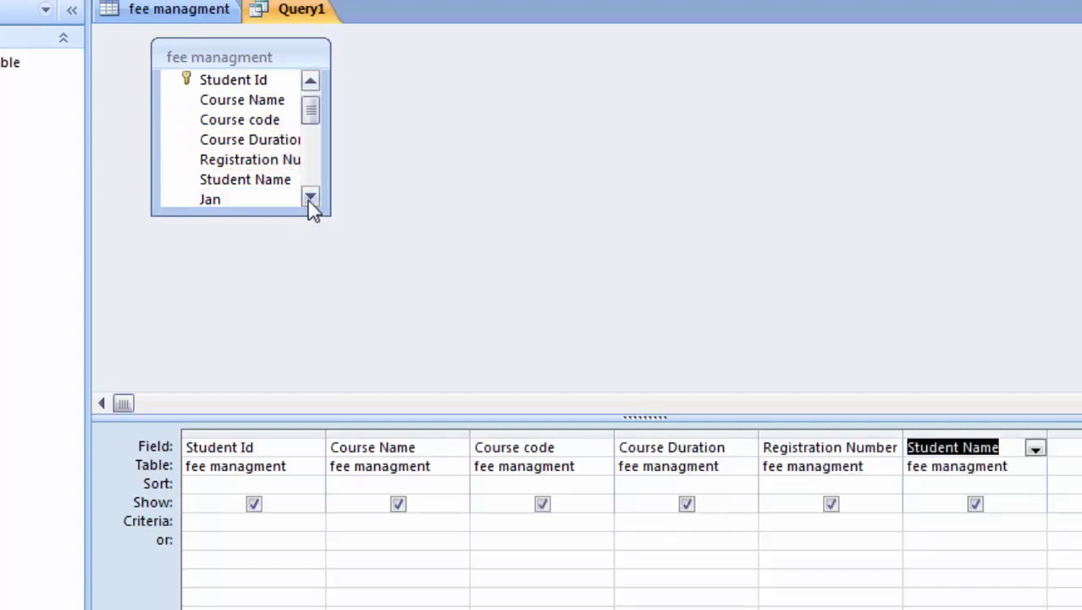
click(310, 197)
click(310, 198)
click(310, 197)
click(310, 197)
click(310, 197)
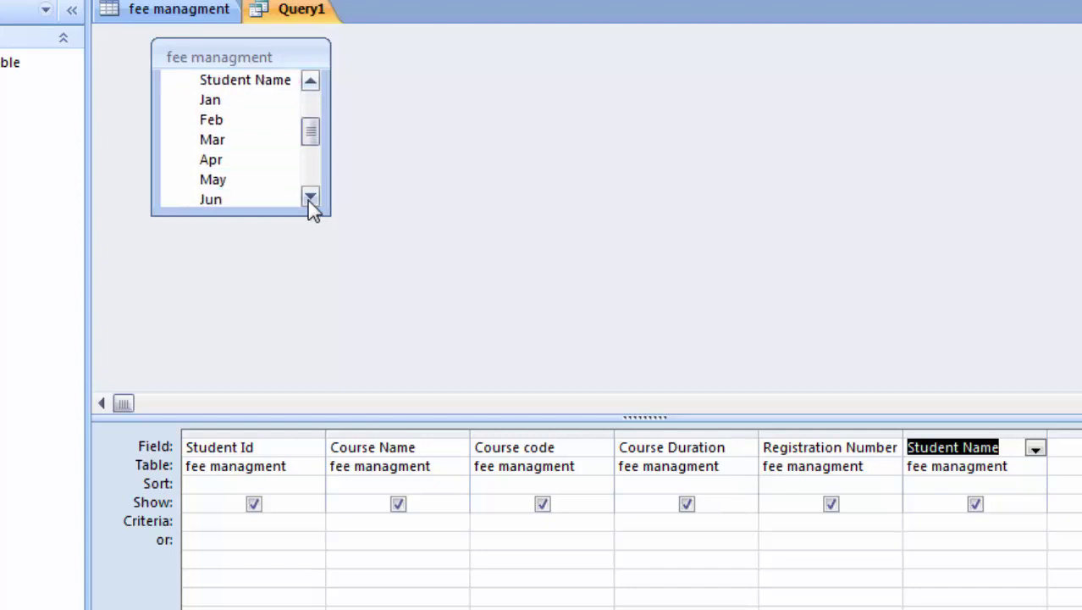
double_click(208, 103)
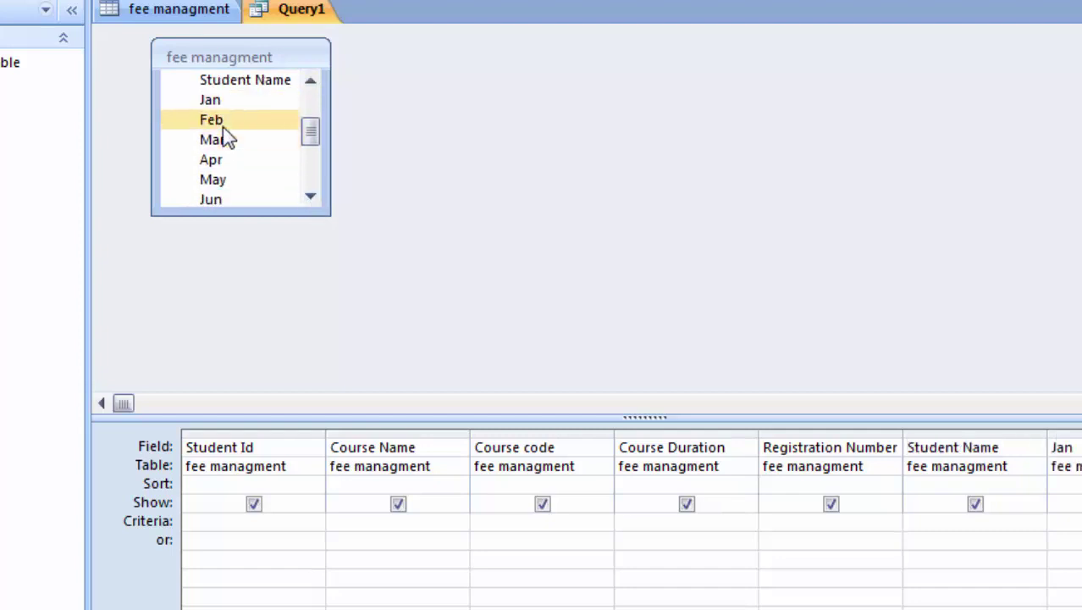
Step: Add the remaining month fields through Rest Amount, and select the Total Paid cell
scroll(232, 170, down, 5)
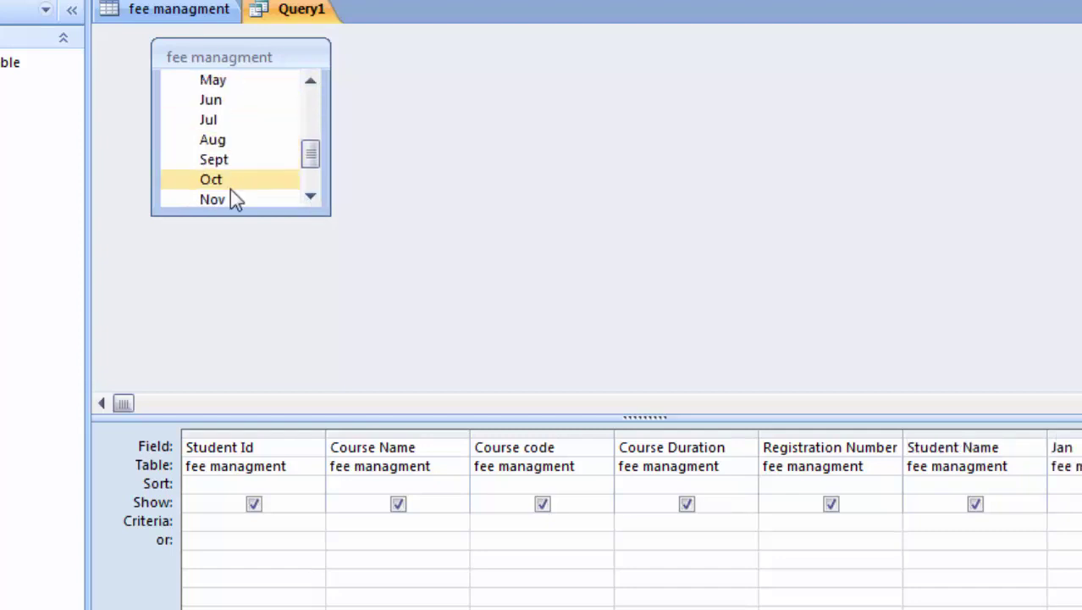
click(310, 197)
click(310, 198)
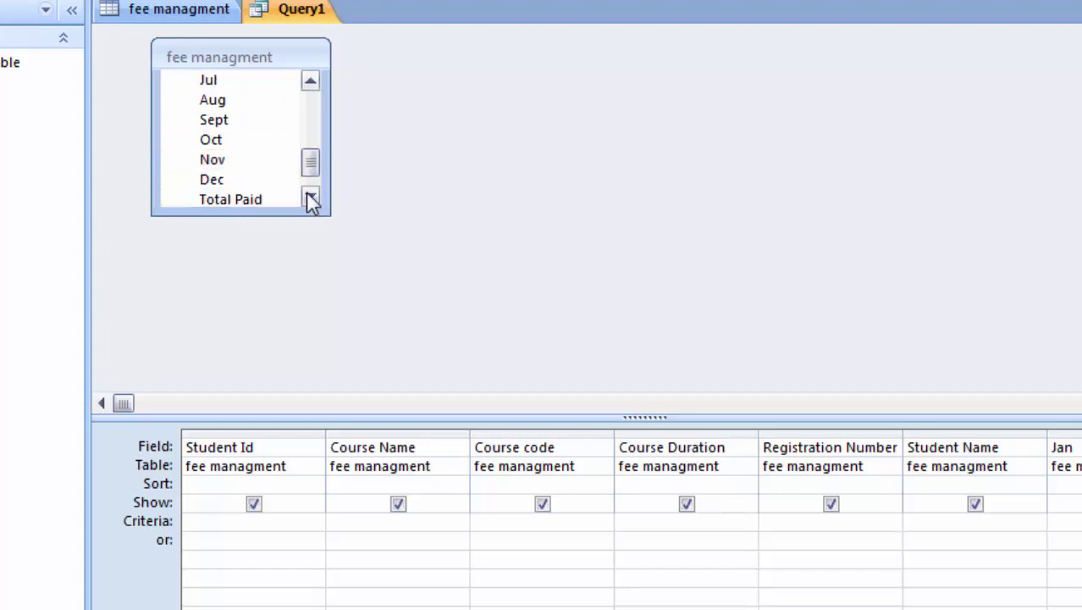
click(311, 197)
click(311, 197)
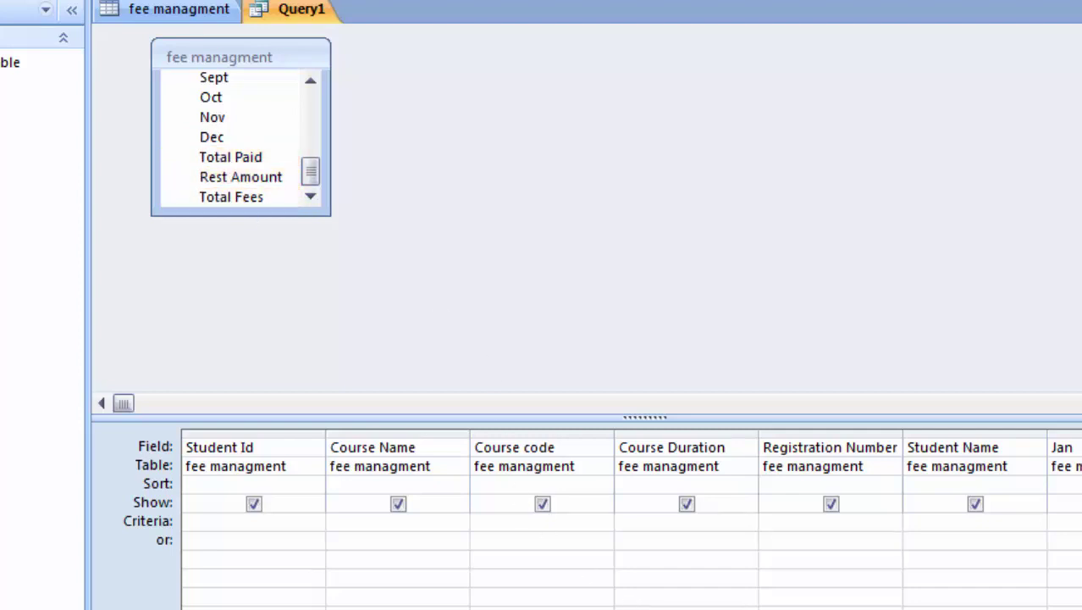
scroll(631, 508, right, 1)
scroll(631, 508, right, 3)
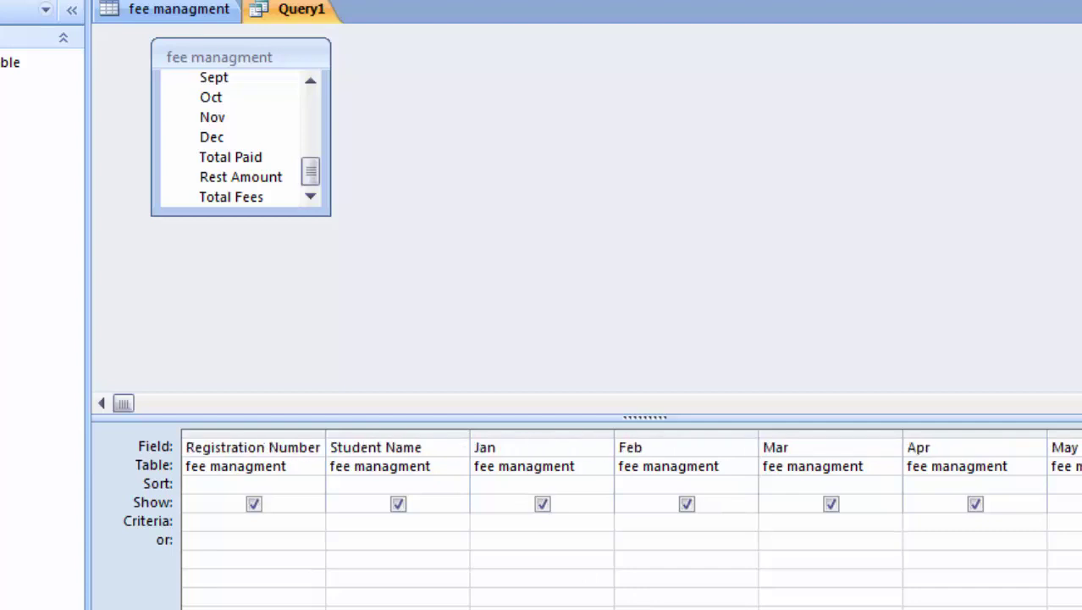
scroll(631, 509, right, 3)
scroll(631, 508, right, 3)
scroll(631, 508, right, 2)
scroll(631, 508, right, 2)
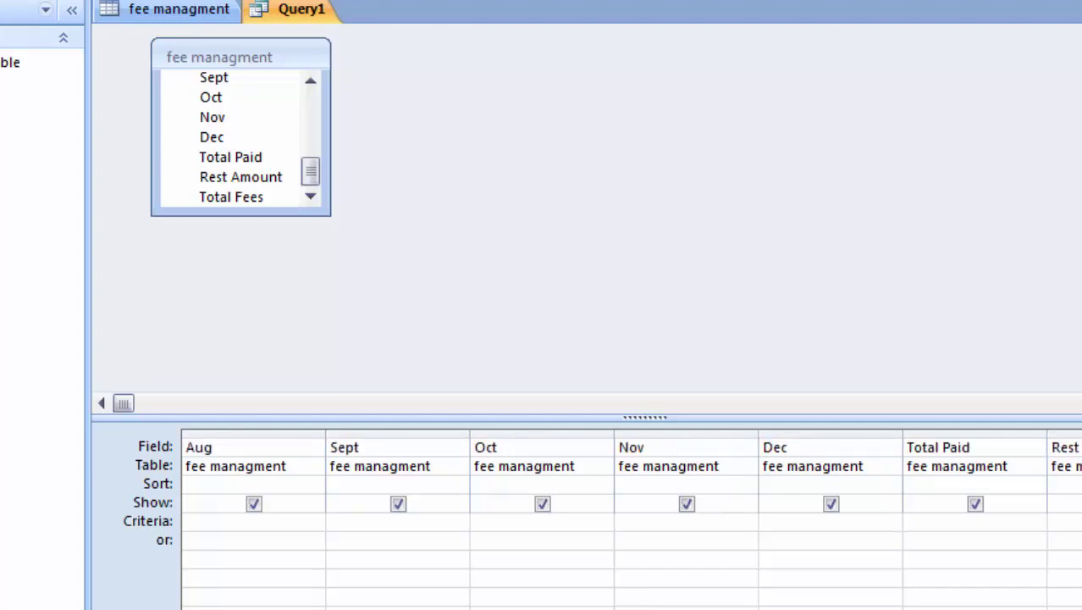
click(987, 448)
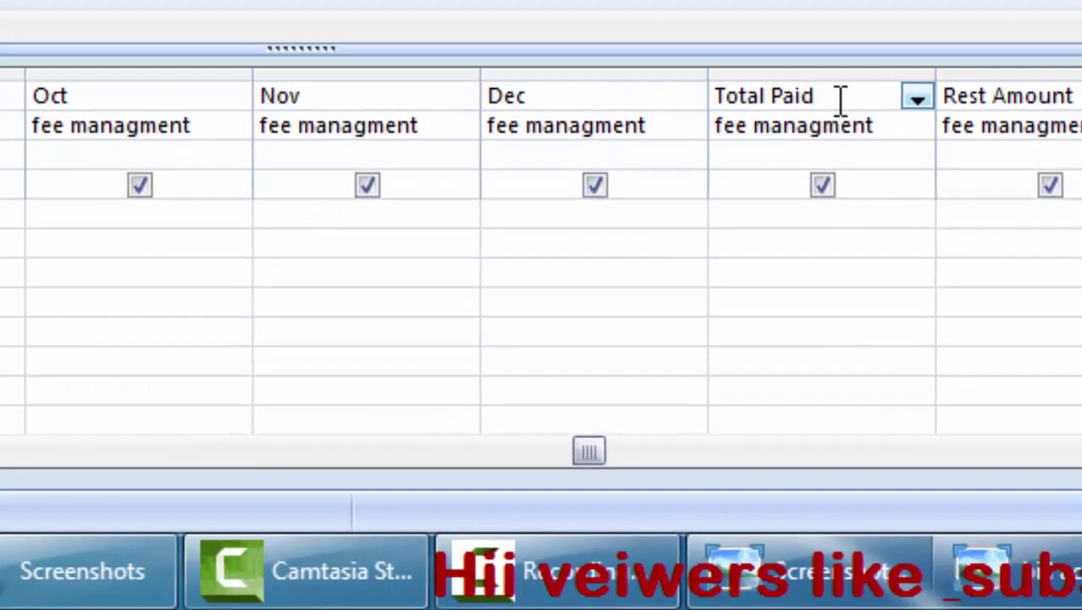
Step: Make Total Paid the expression [Jan]+[Feb]+…+[Nov]+[Dec], summing every month field
text(:)
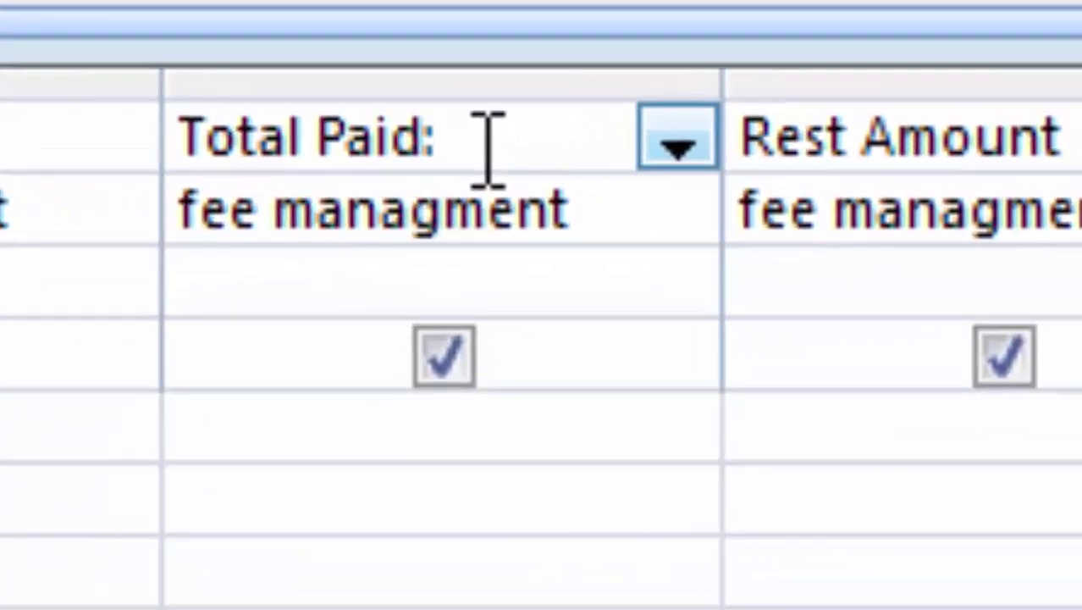
text([)
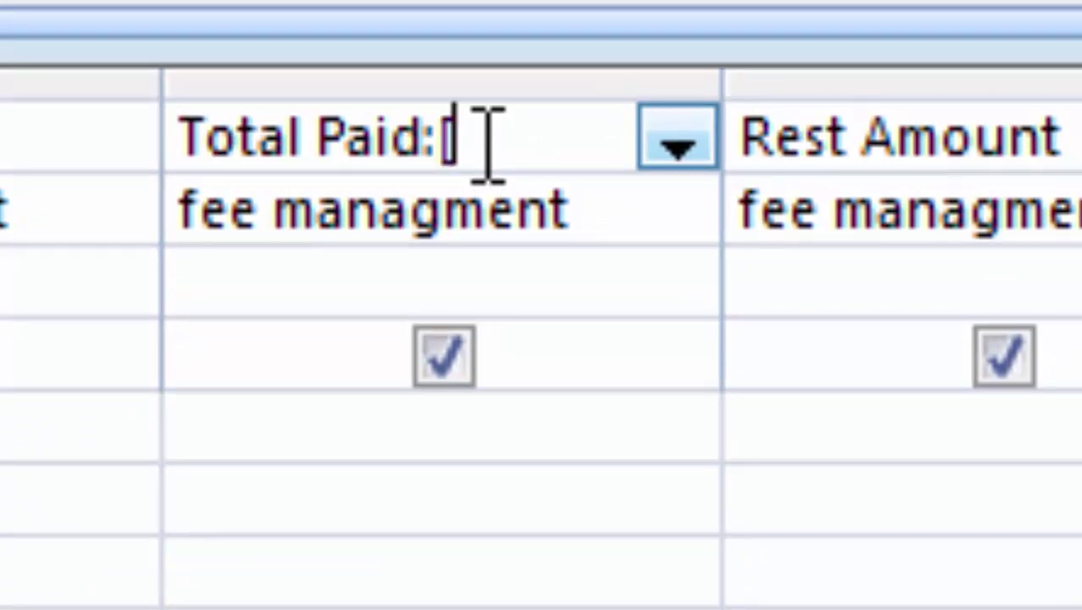
text(Jan)
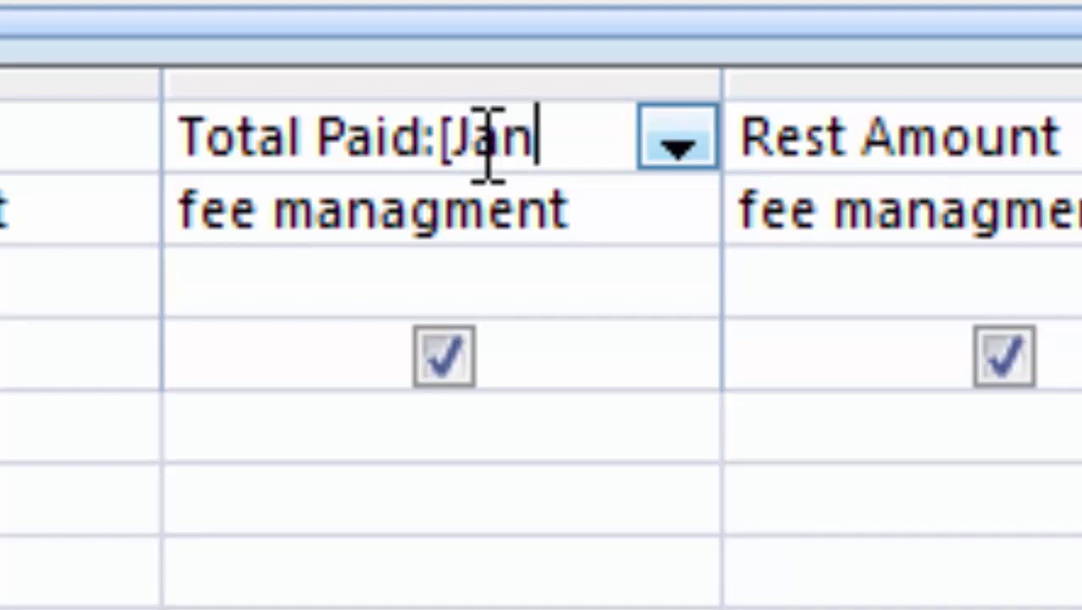
text(]+[)
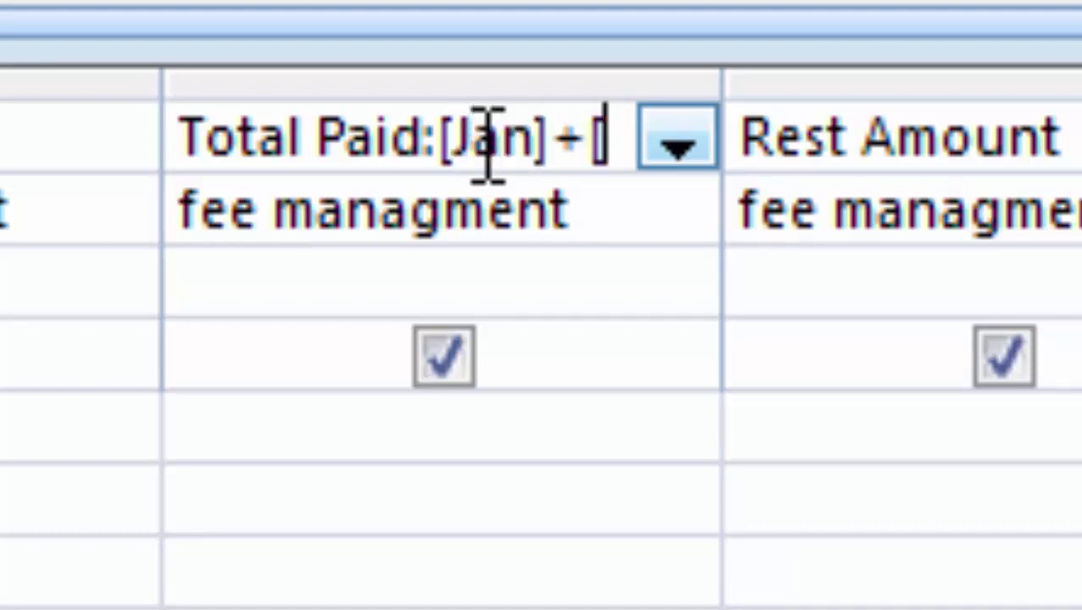
text(Feb)
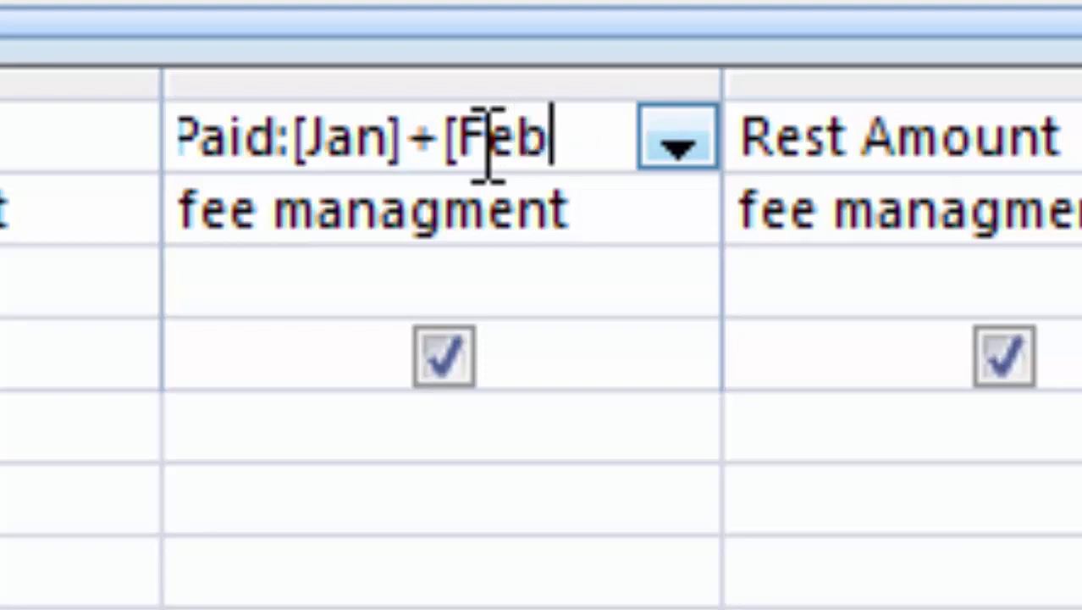
text(]+[)
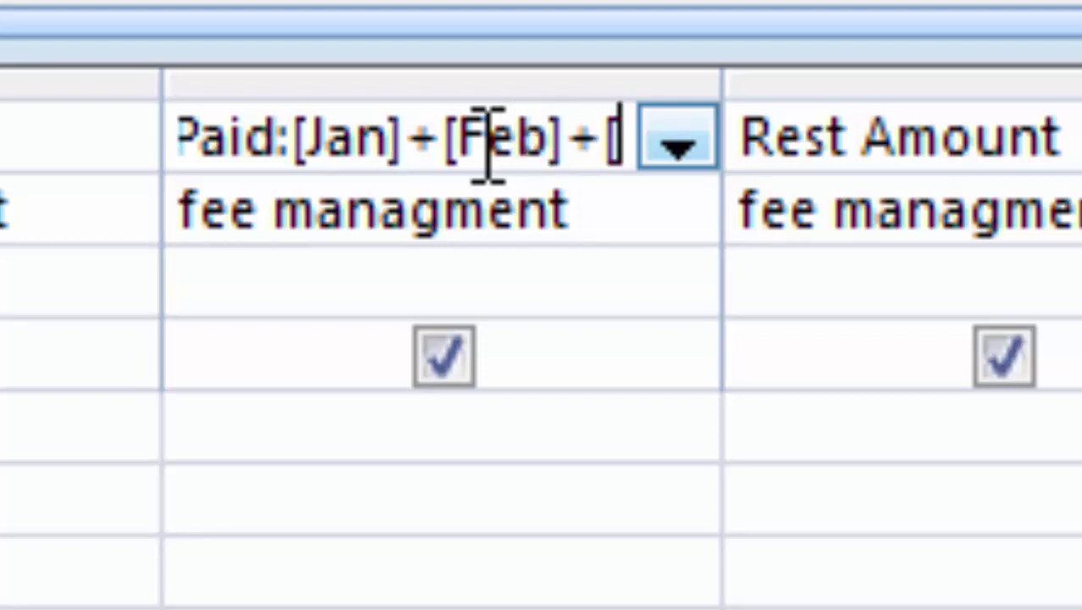
text(Mar)
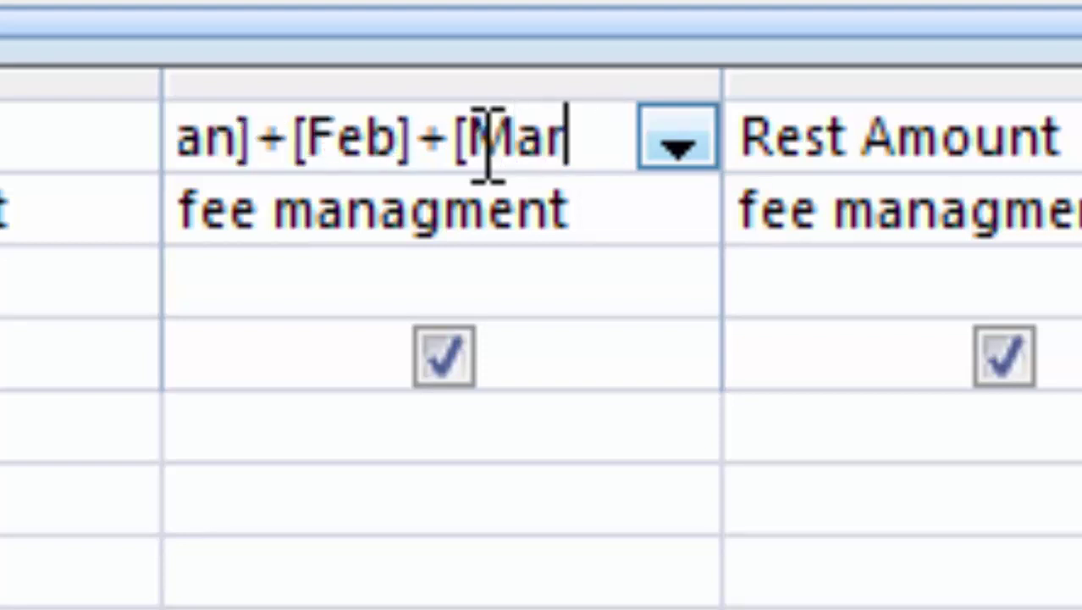
text(]+[)
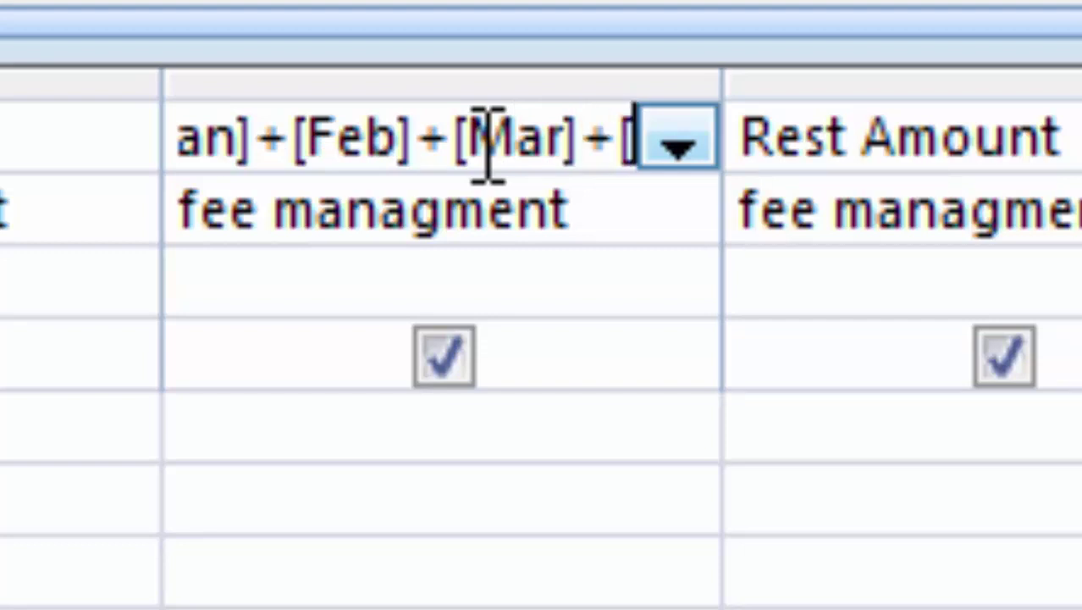
text(Apr)
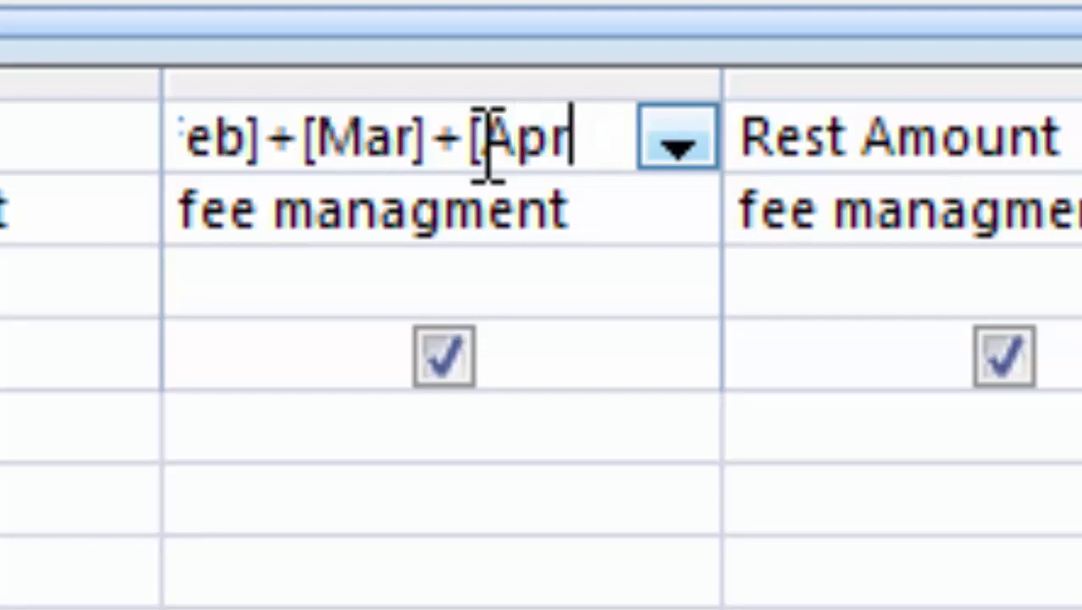
text(]+)
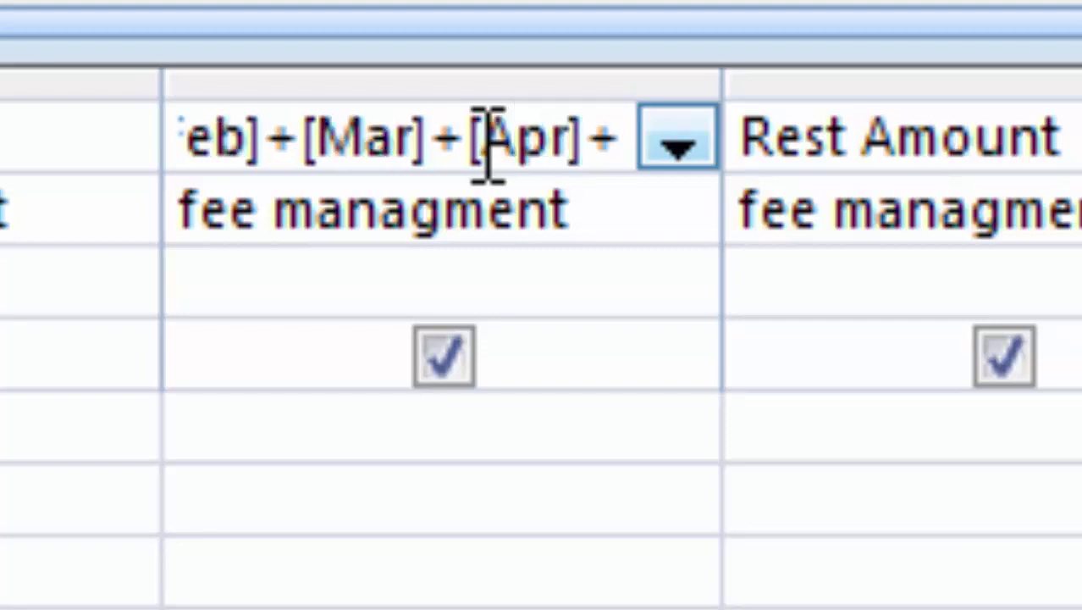
text([M)
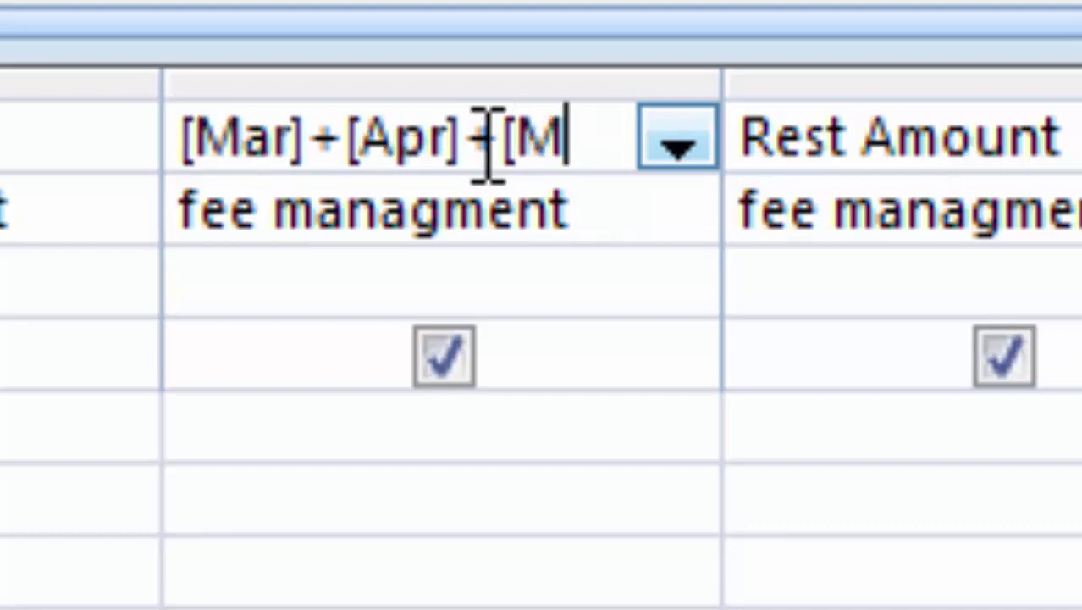
text(ay])
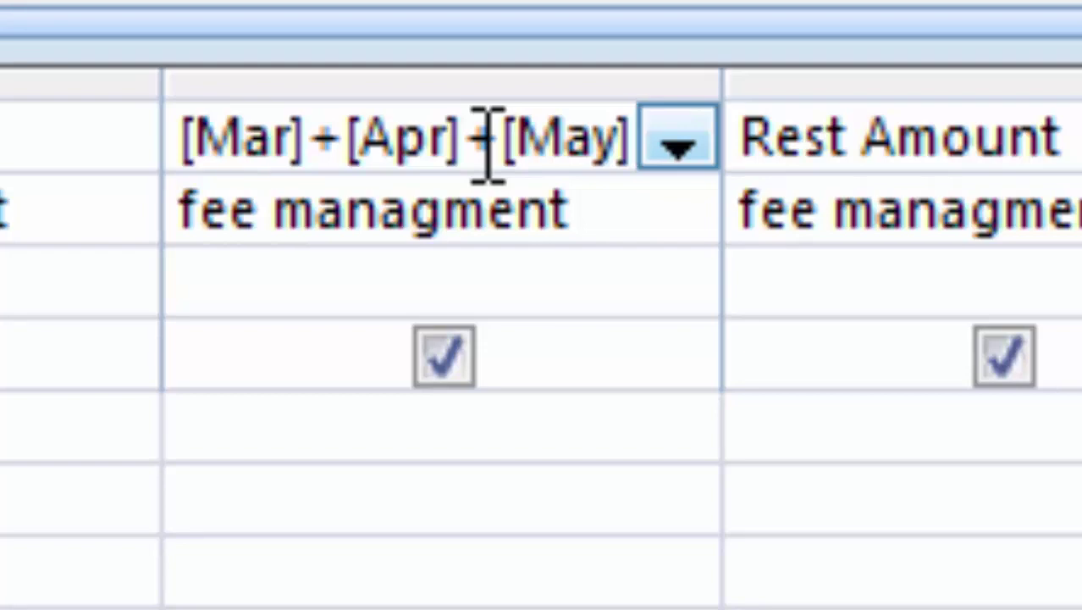
text(+[)
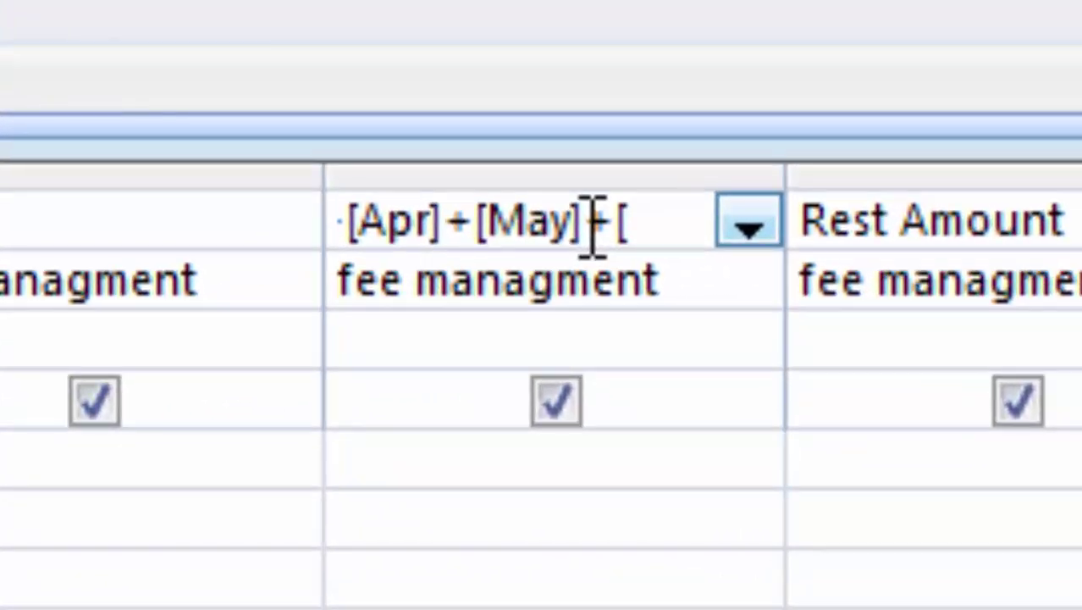
text(Jun)
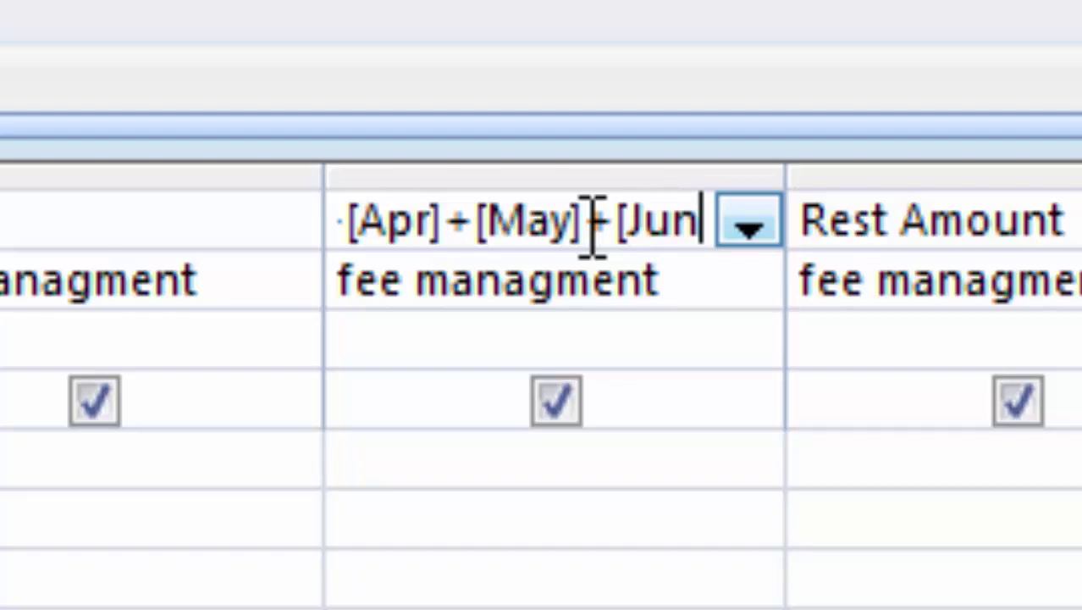
text(])
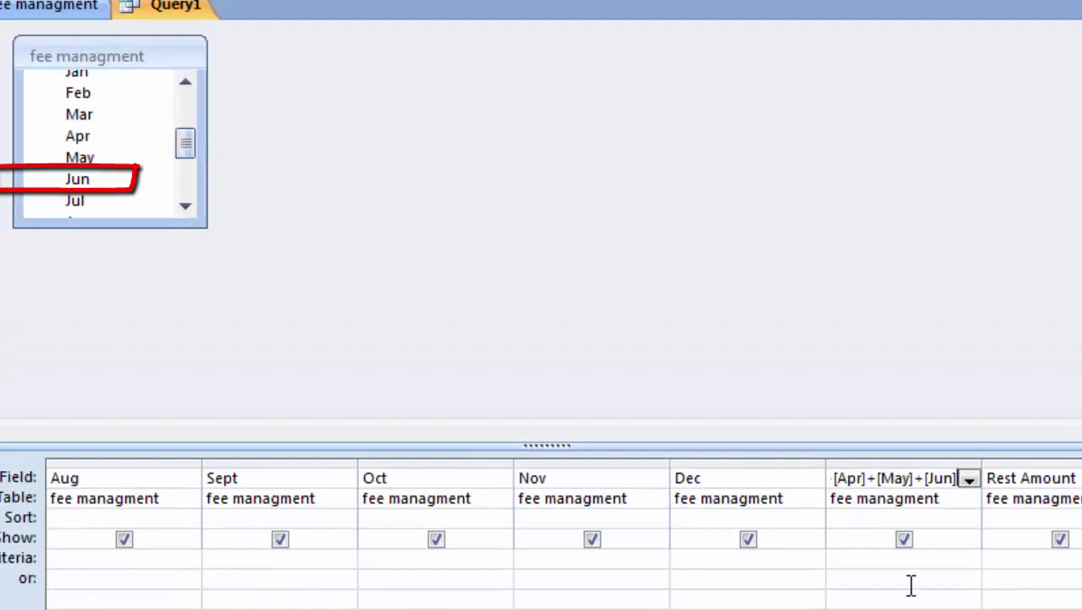
text(+[)
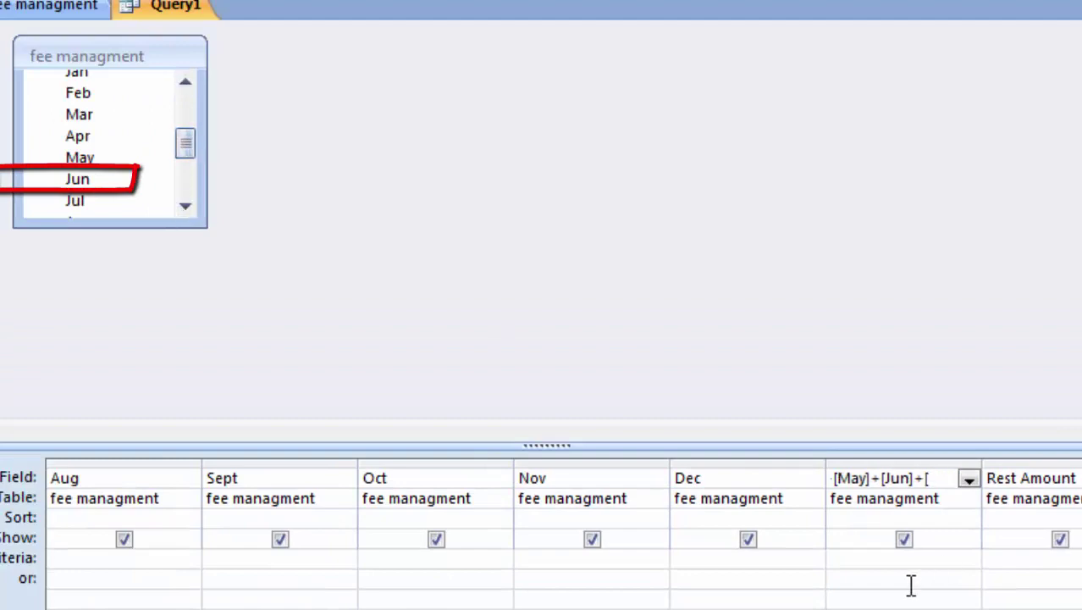
text(Jul])
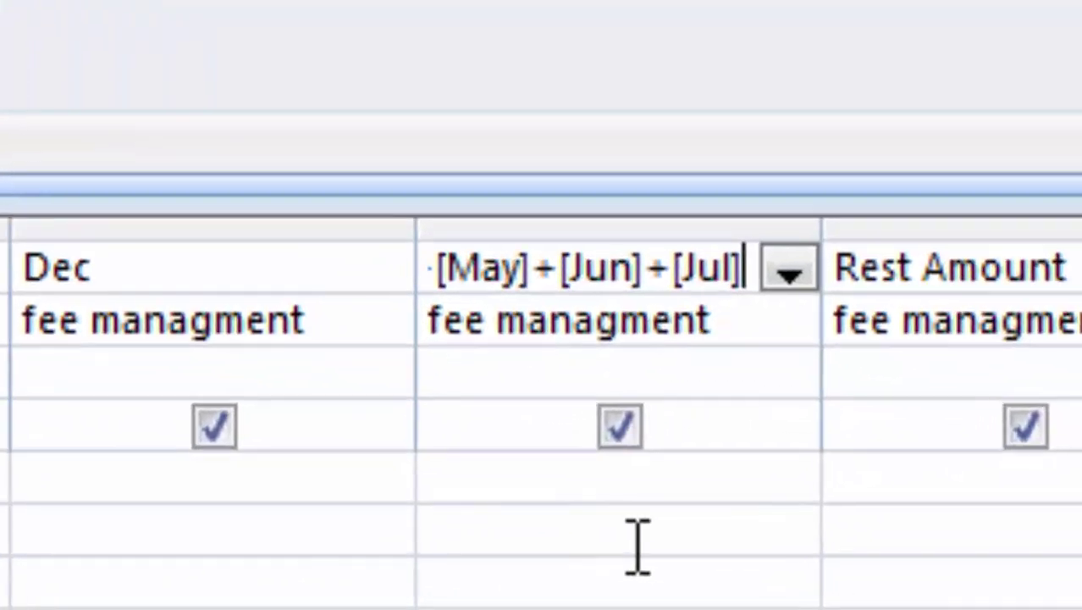
text(+[A)
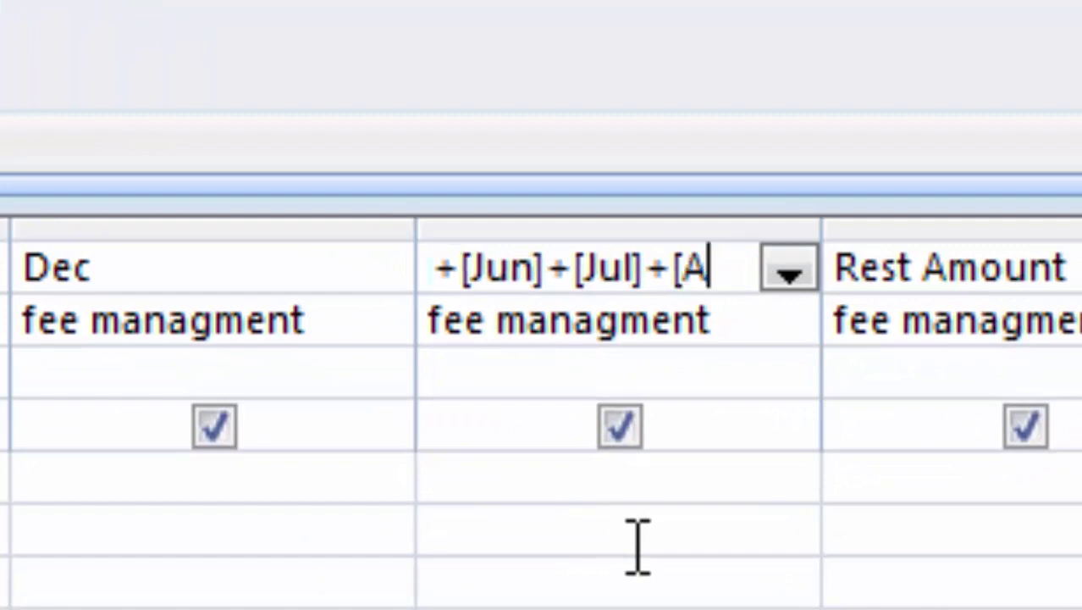
text(ug])
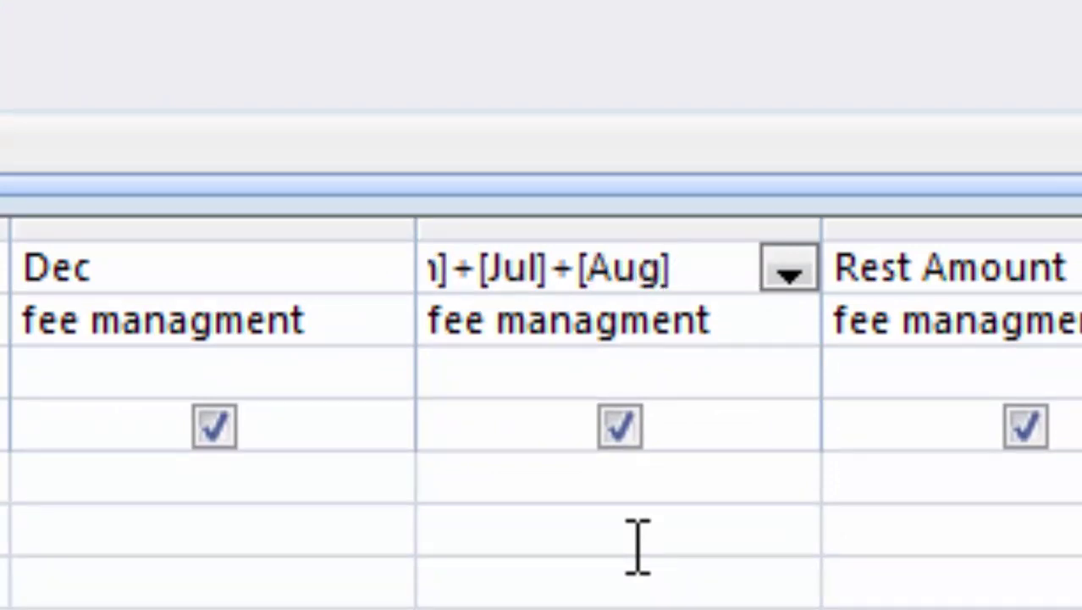
text(+Se)
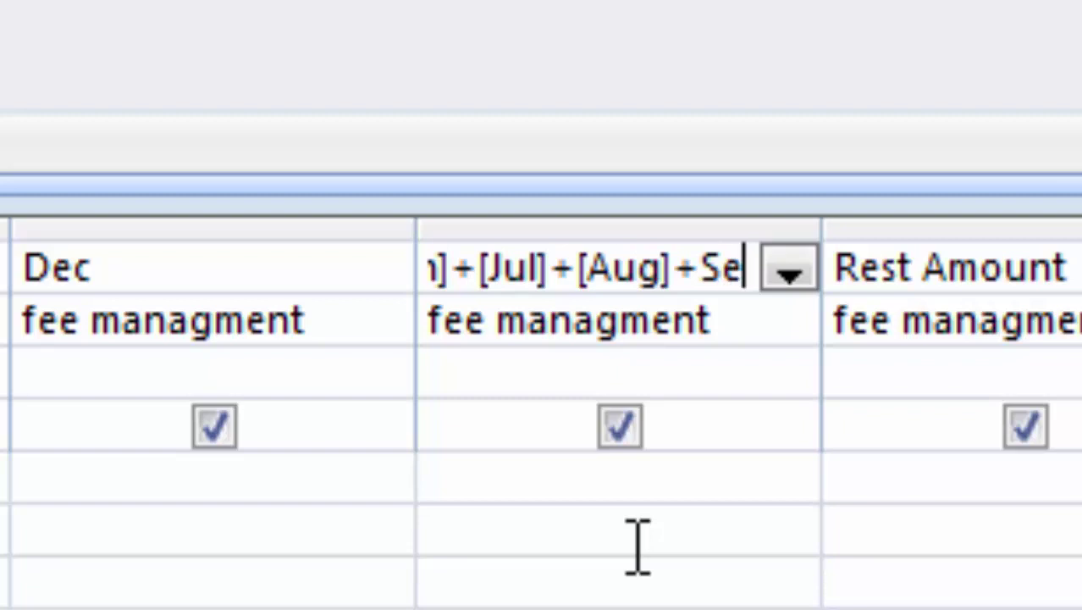
text(pt])
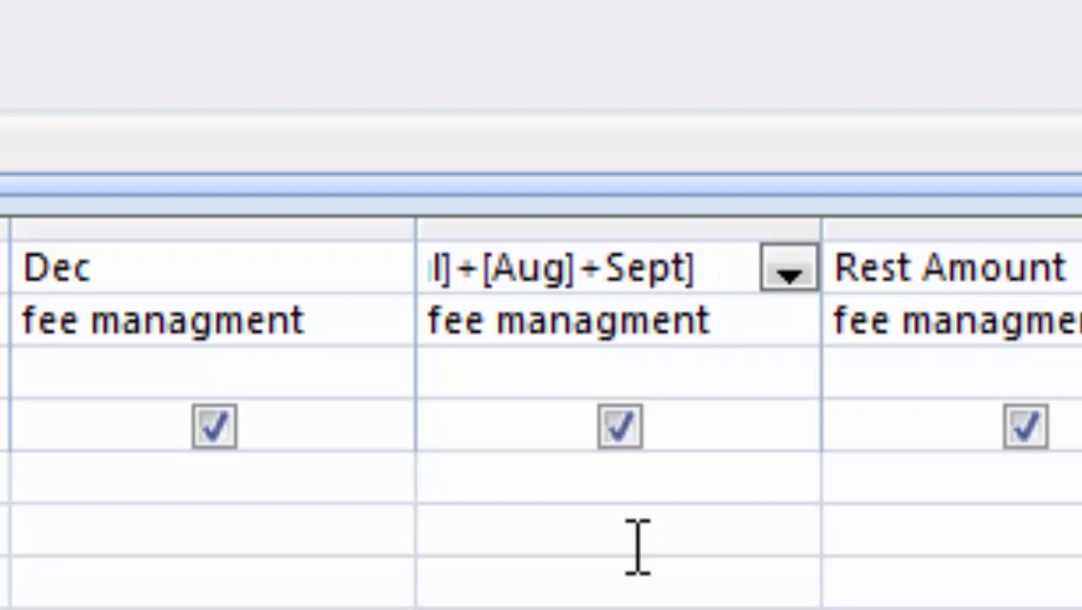
text(+[O)
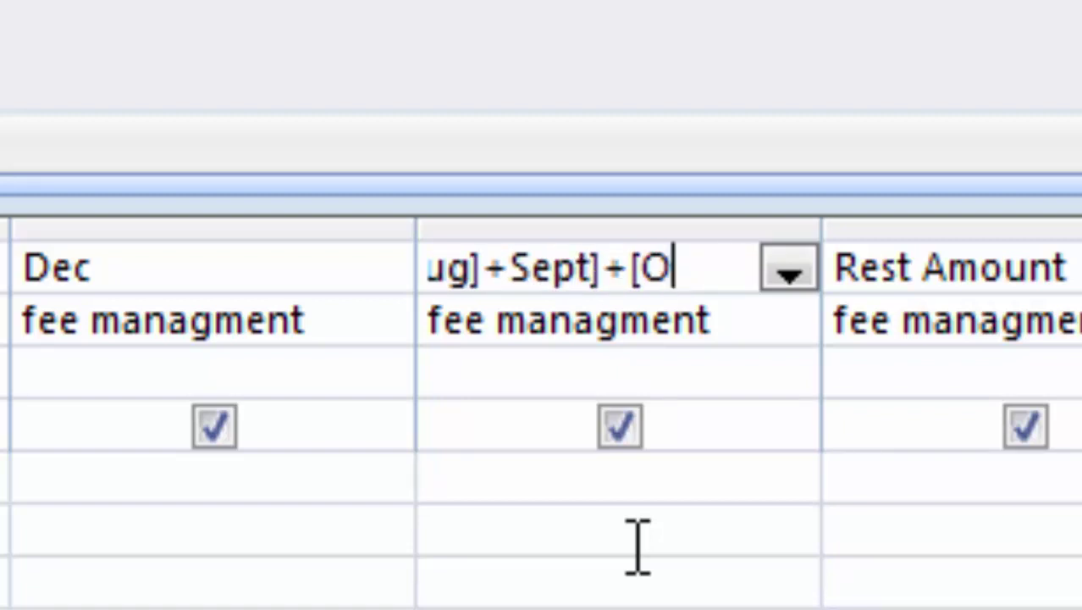
text(ct]+)
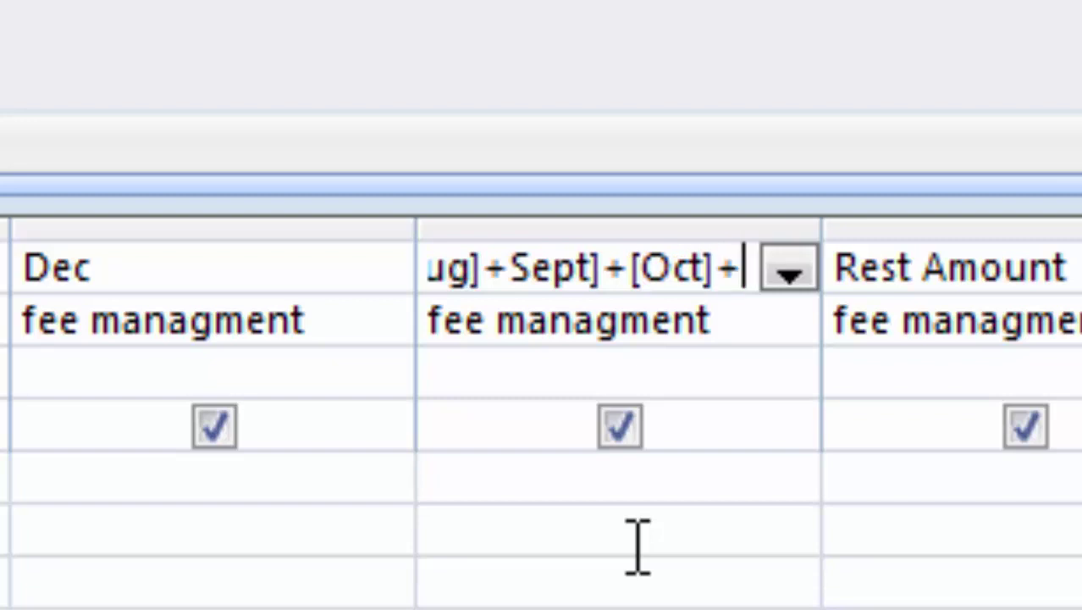
text([No)
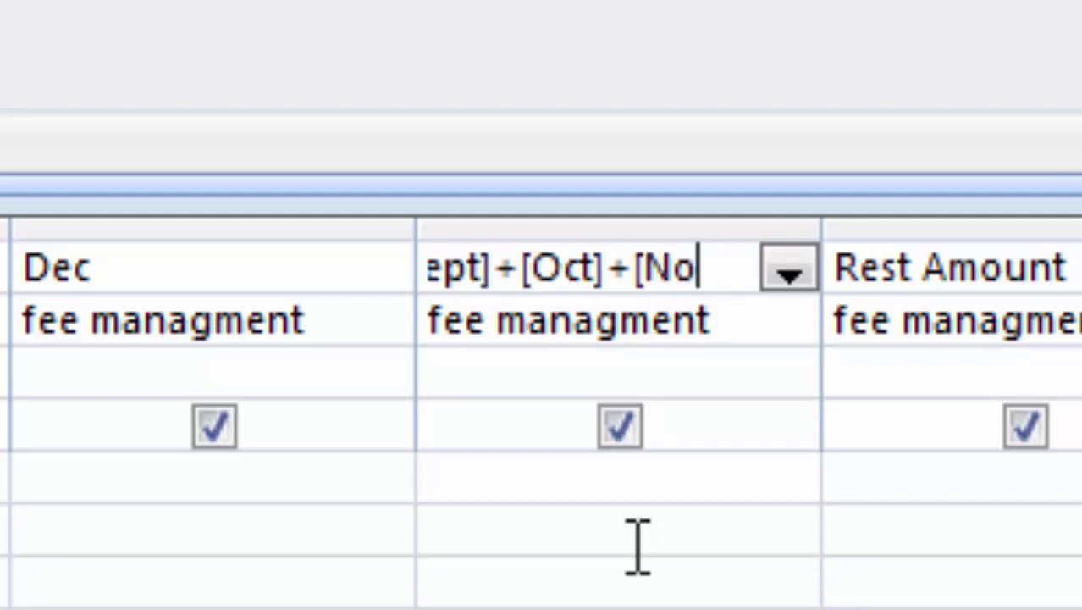
text(v]+)
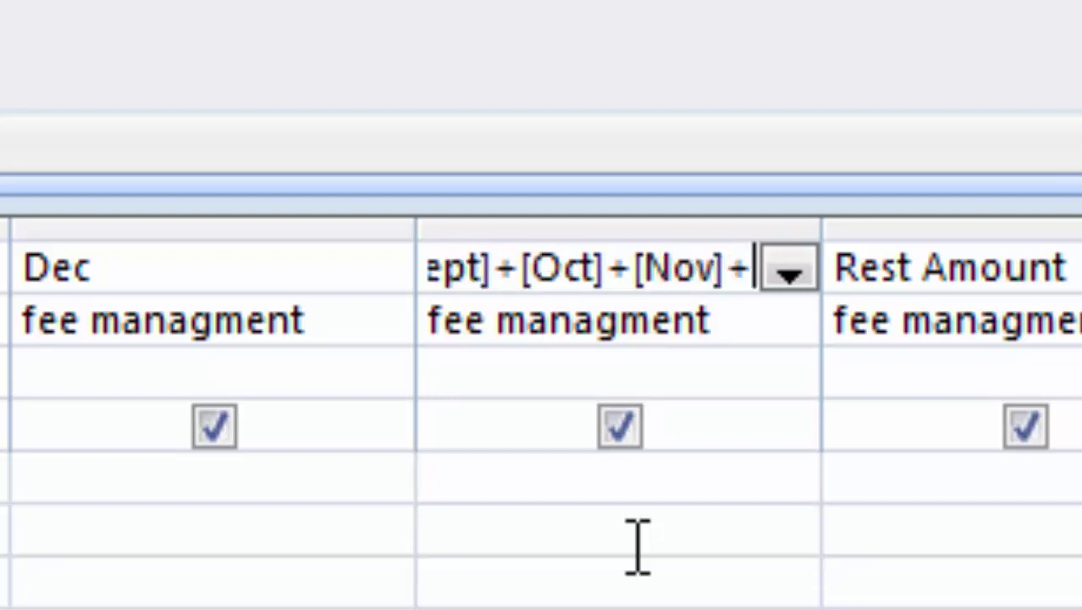
text([Dec)
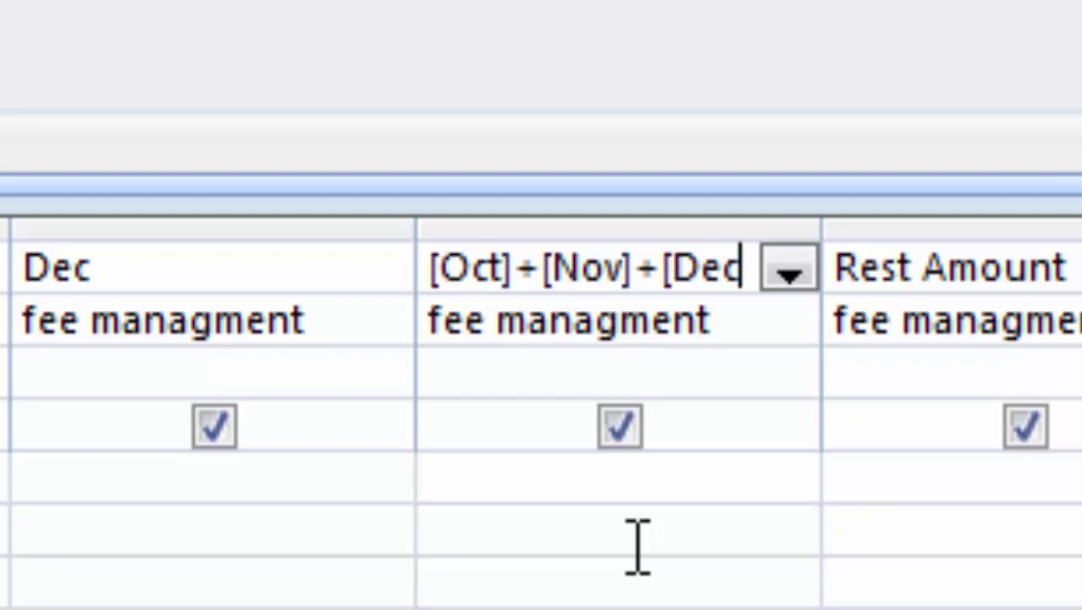
text(])
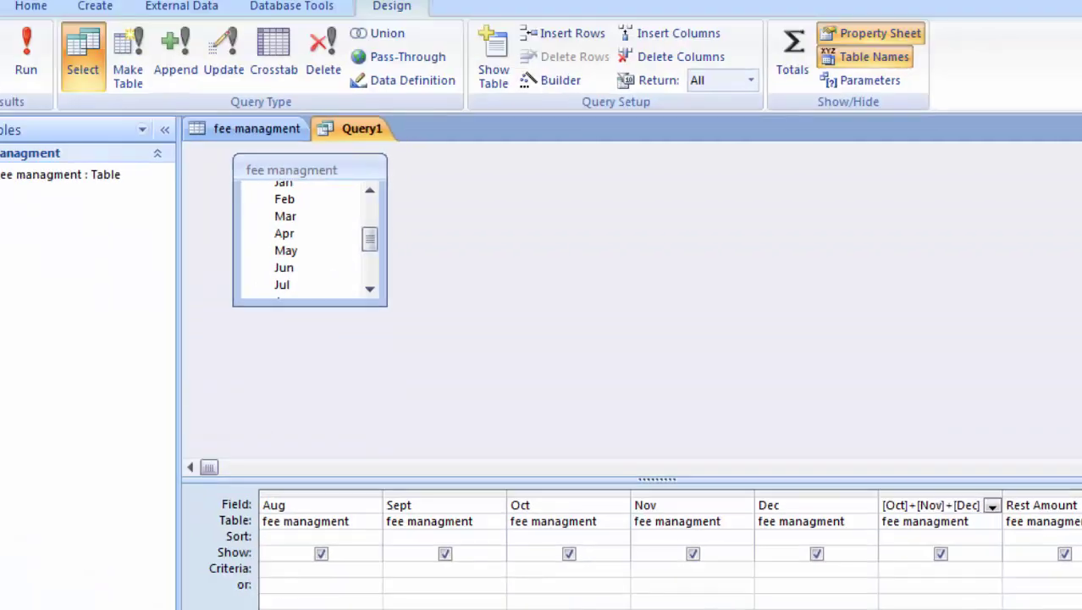
Step: Fix the Total Paid expression by adding the missing bracket to make [Sept]
scroll(627, 543, right, 1)
scroll(626, 542, right, 2)
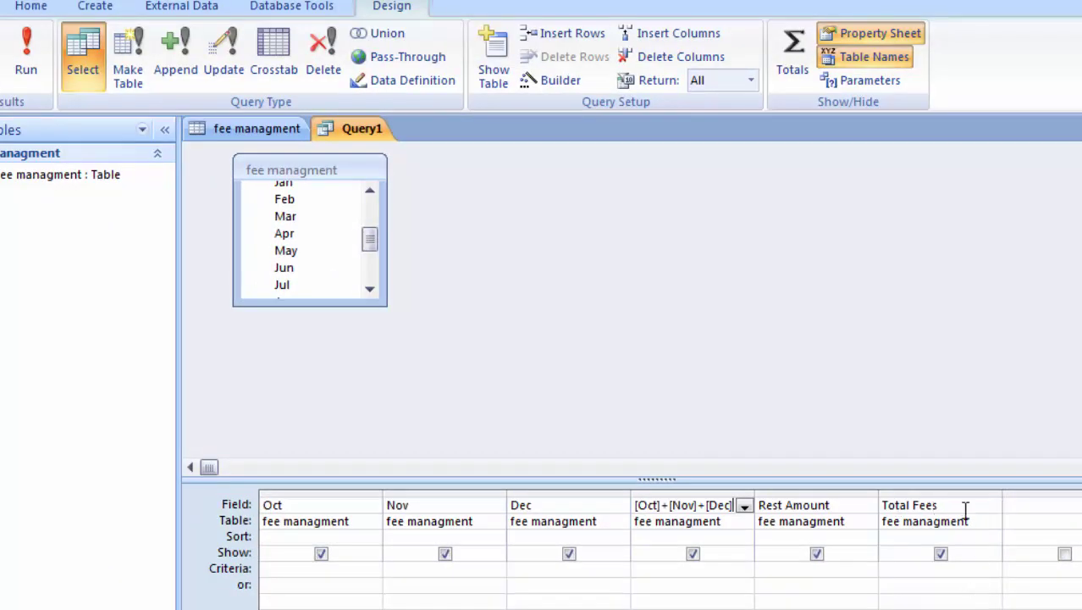
click(846, 508)
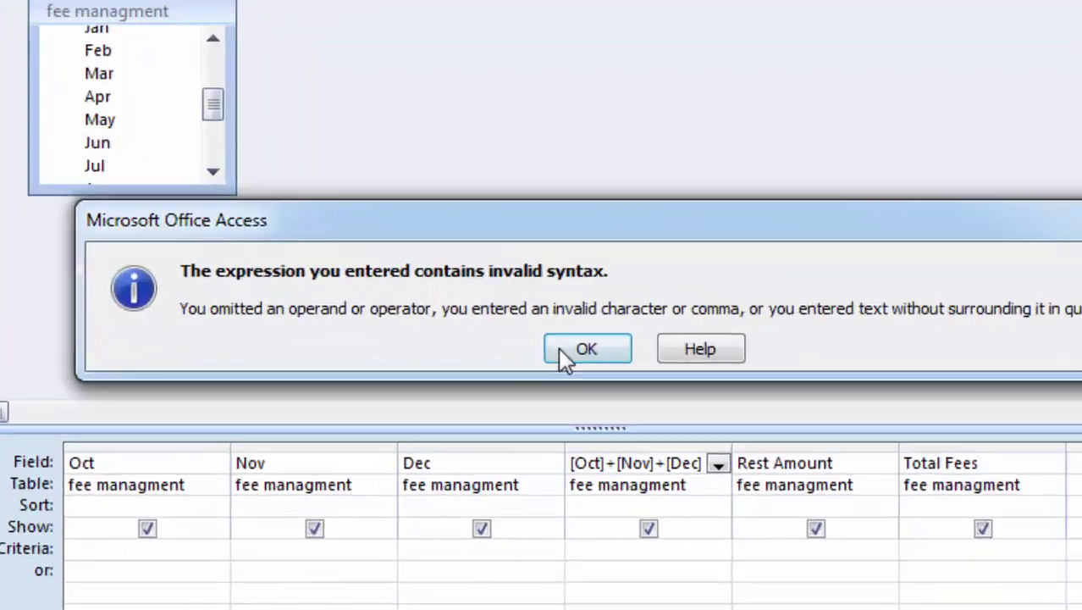
click(644, 418)
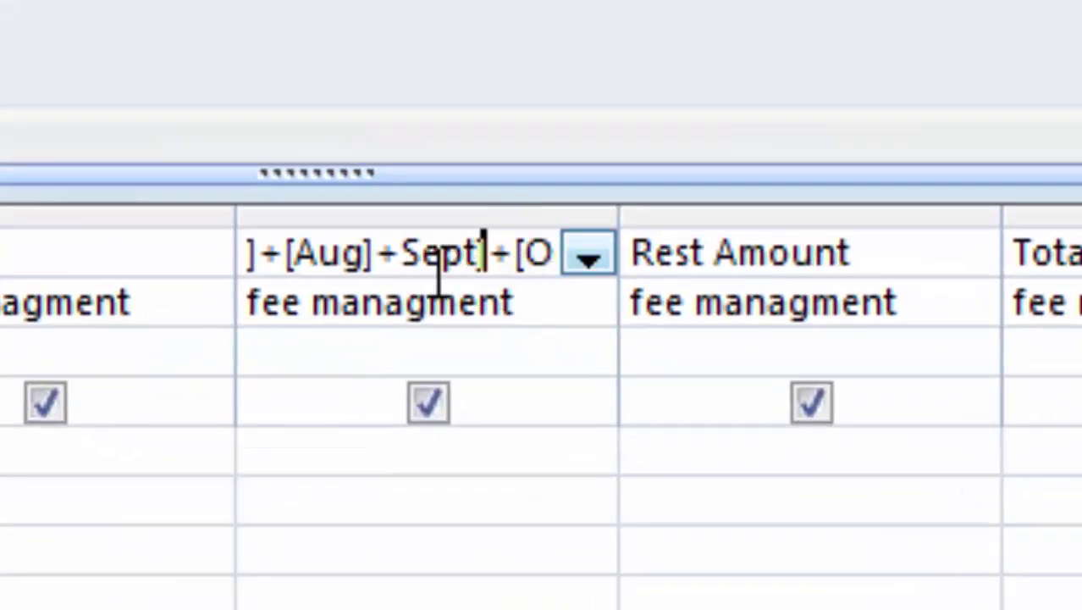
click(403, 254)
text([)
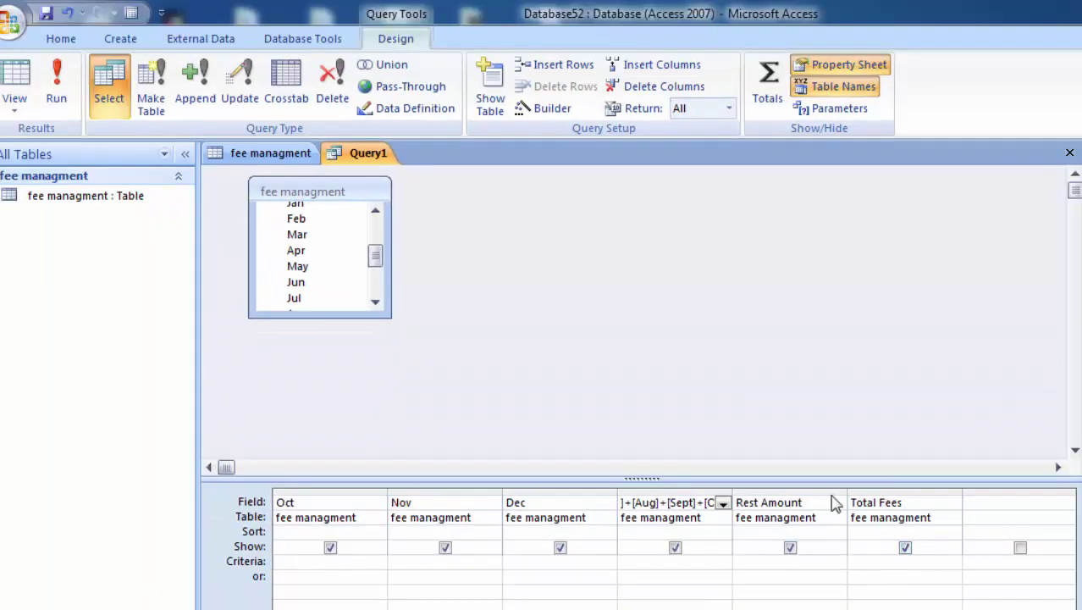
click(828, 502)
text(:)
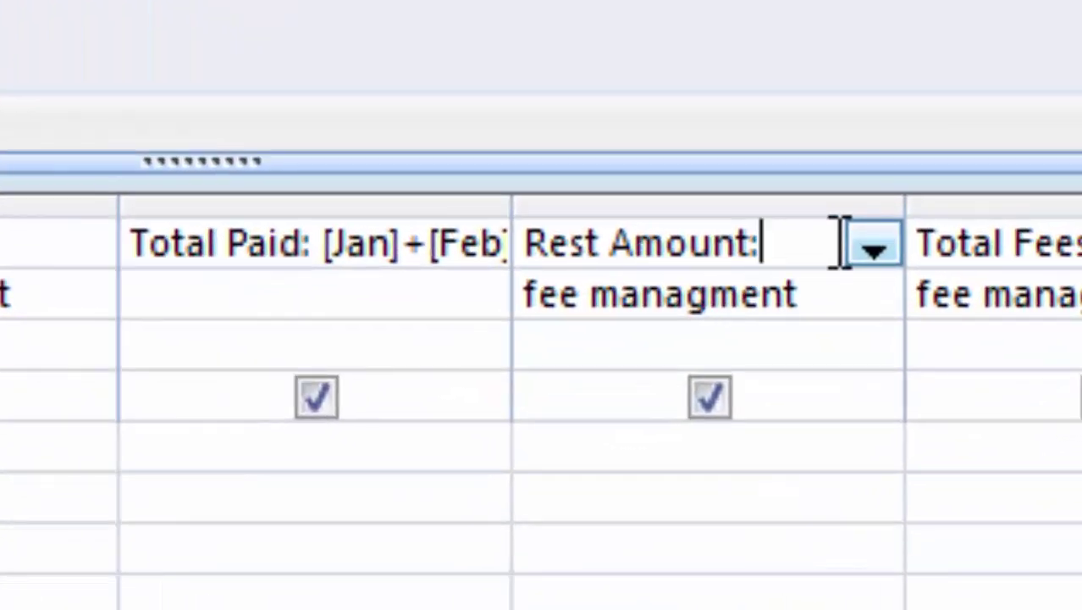
Step: Set Rest Amount to [Total Fees]-[Total Paid] and run the query to its datasheet
text([T)
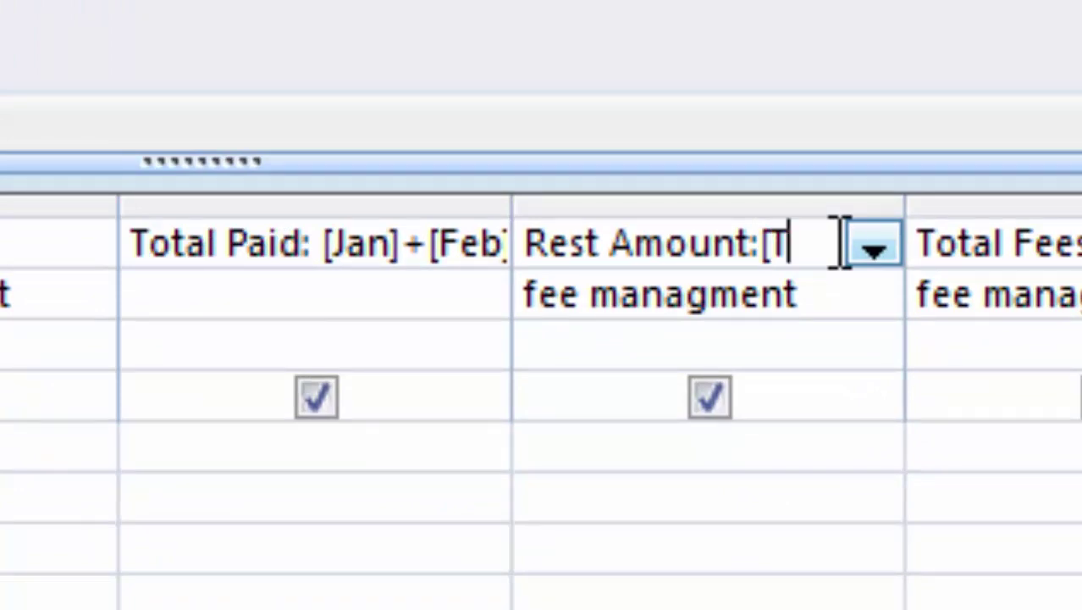
text(otal )
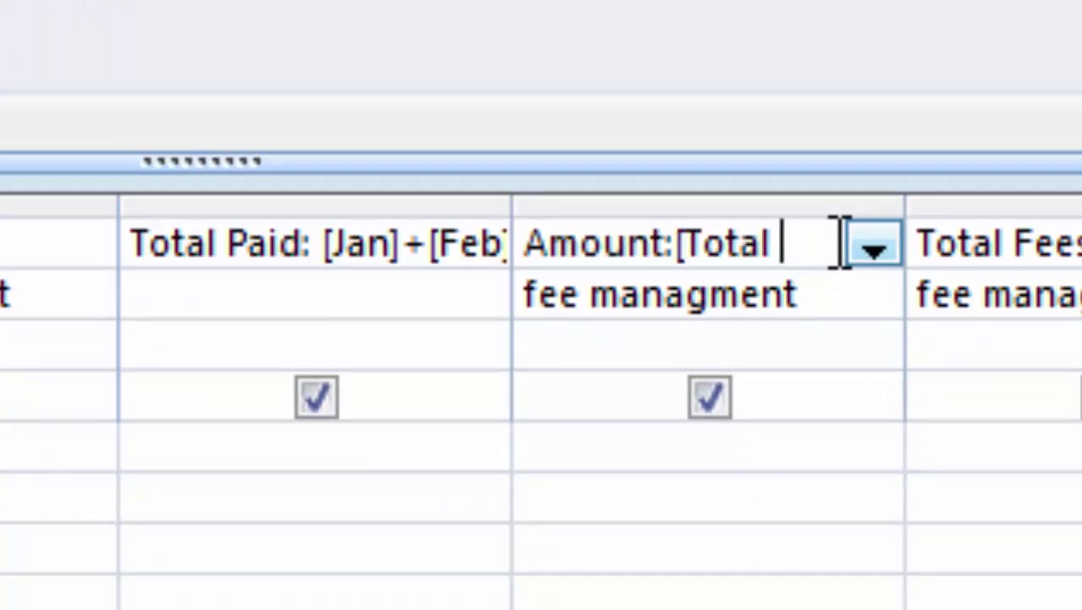
text(Fees)
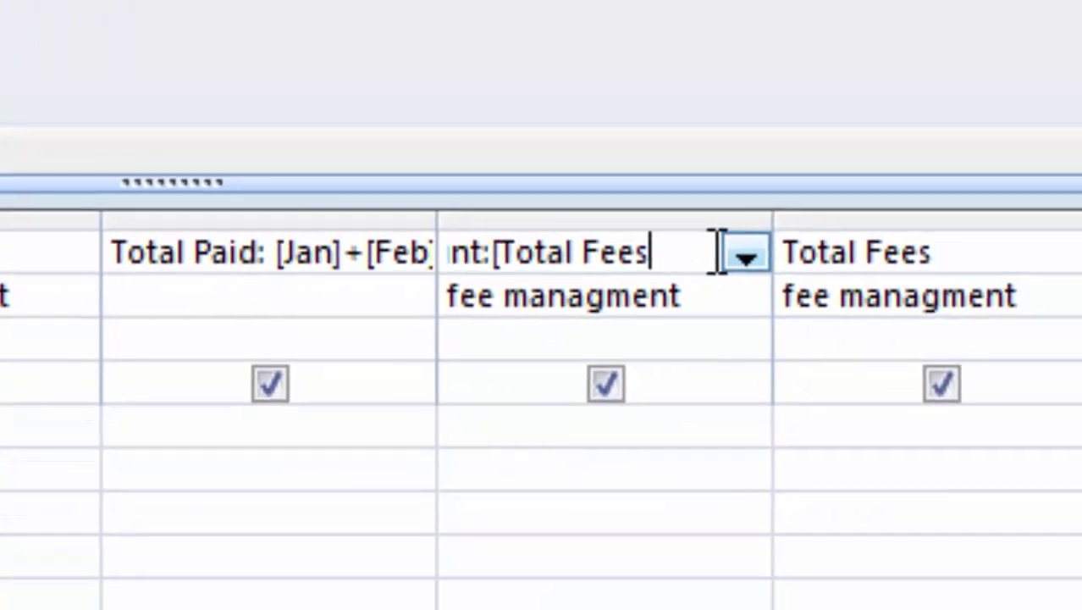
text(])
text(=)
key(BackSpace)
text(-)
text([)
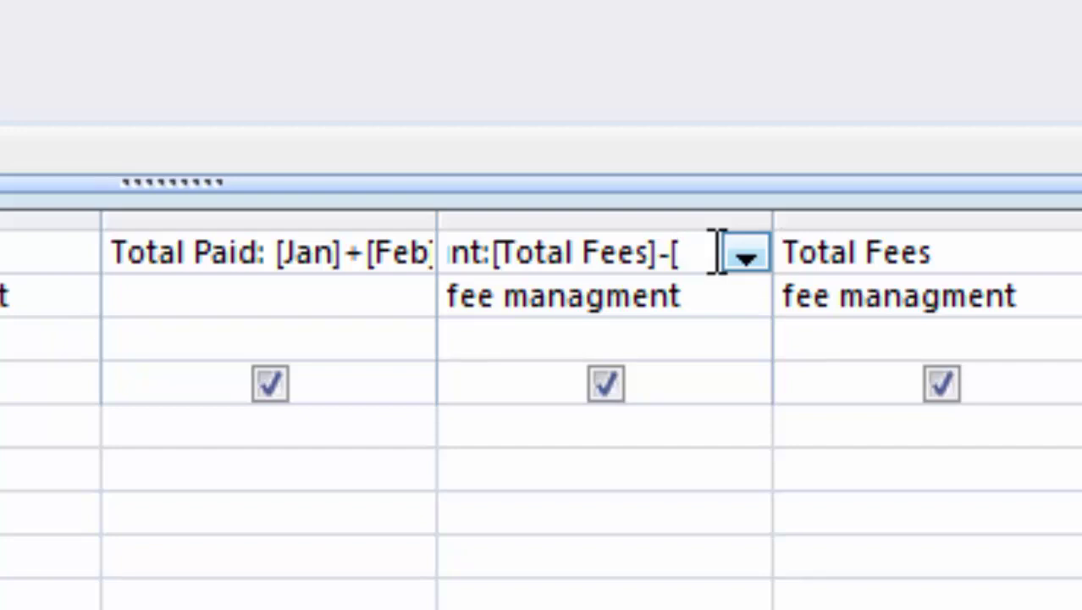
text(Tota)
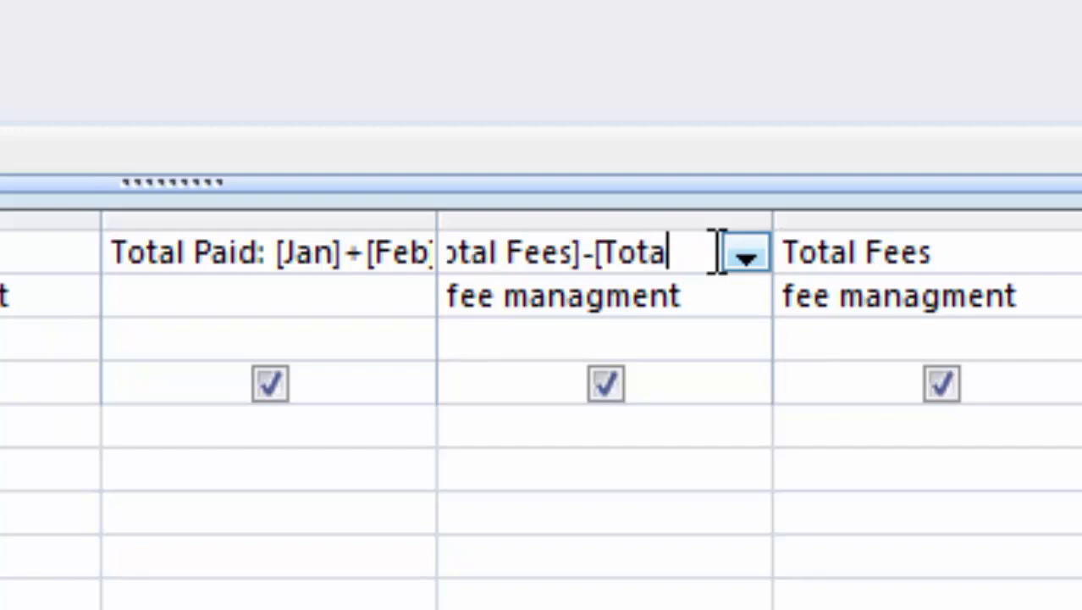
text(l)
text( Pai)
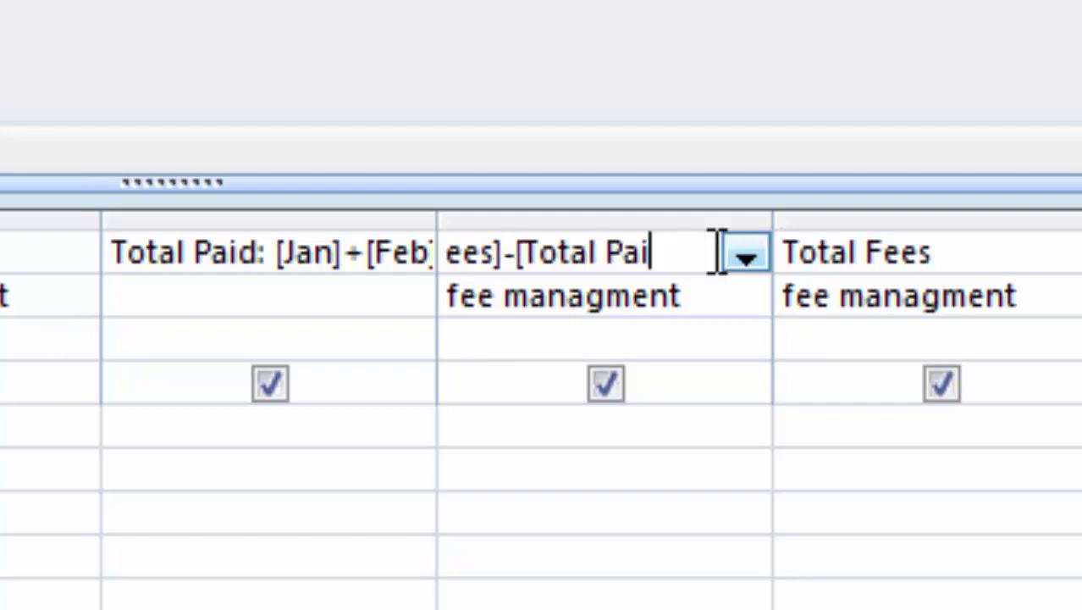
text(d])
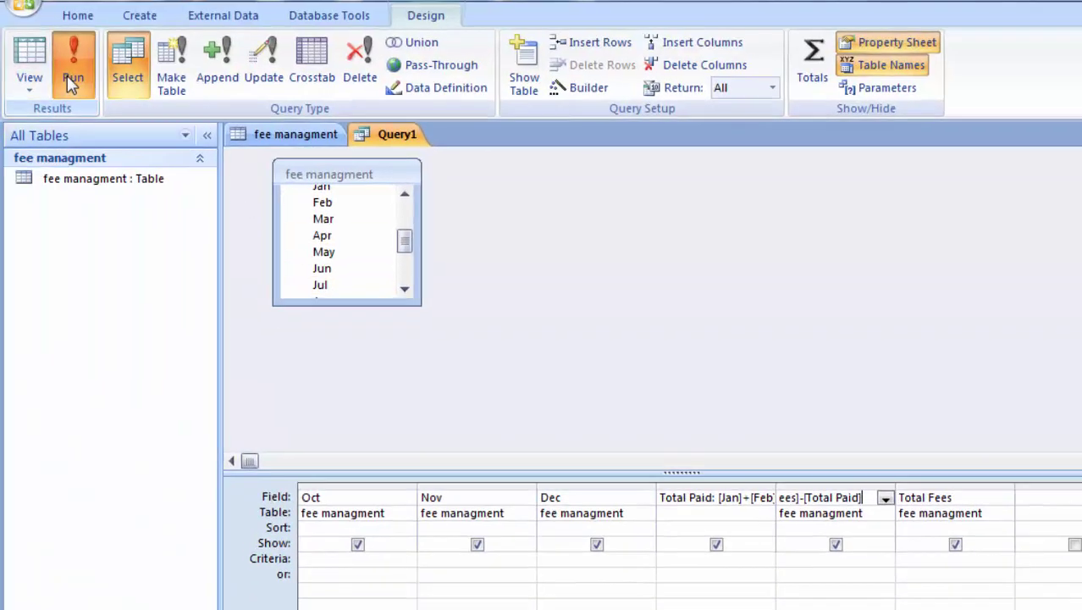
click(69, 78)
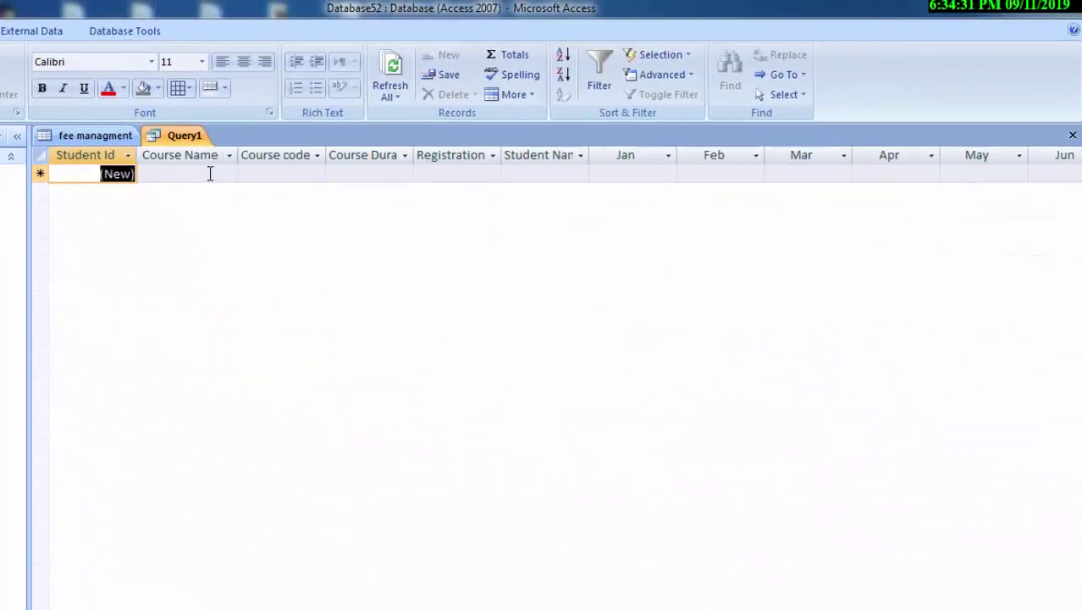
click(211, 174)
Step: Enter course CCC, code 101, duration 3 Months and registration 12 for the first record
click(324, 247)
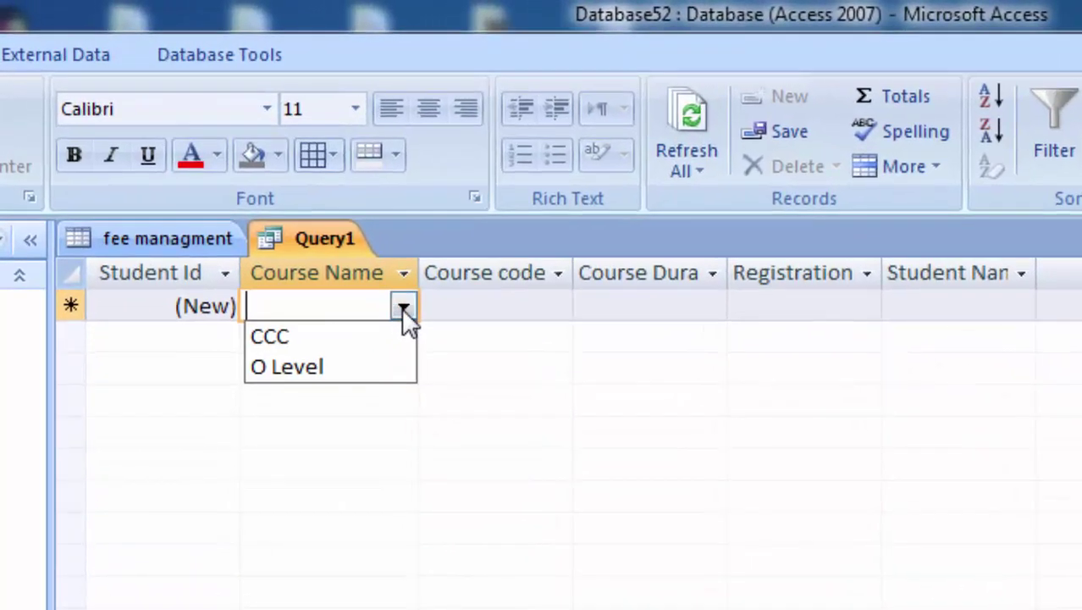
click(300, 271)
click(482, 303)
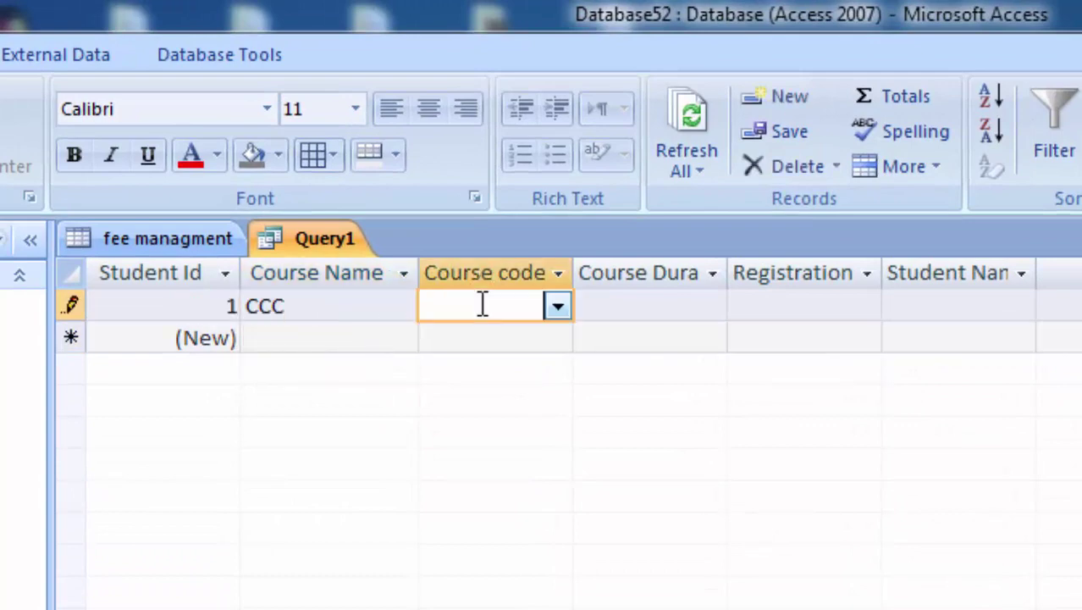
click(559, 305)
click(509, 338)
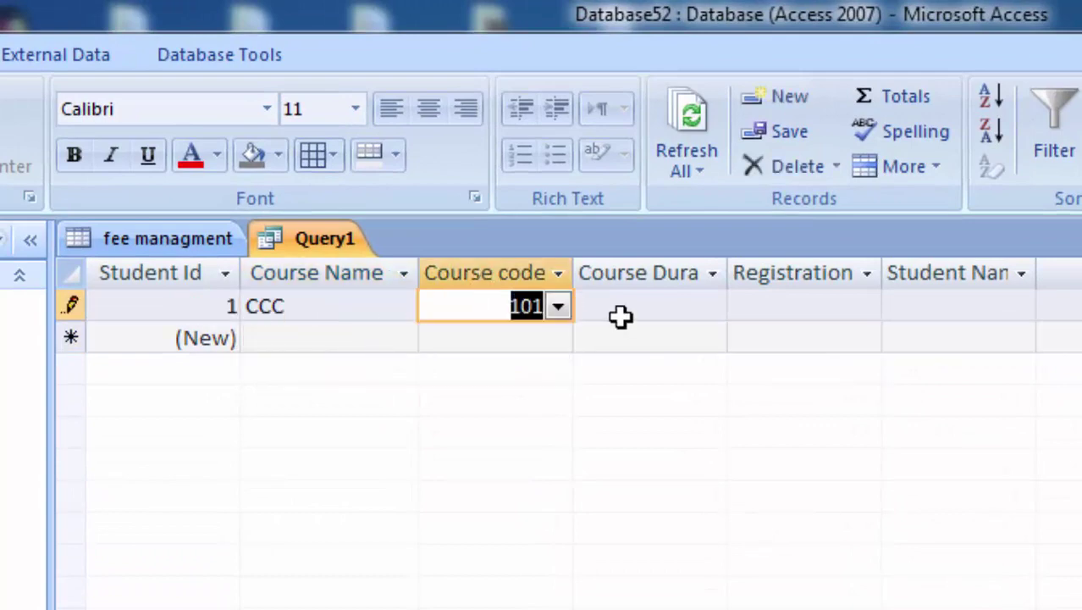
click(643, 310)
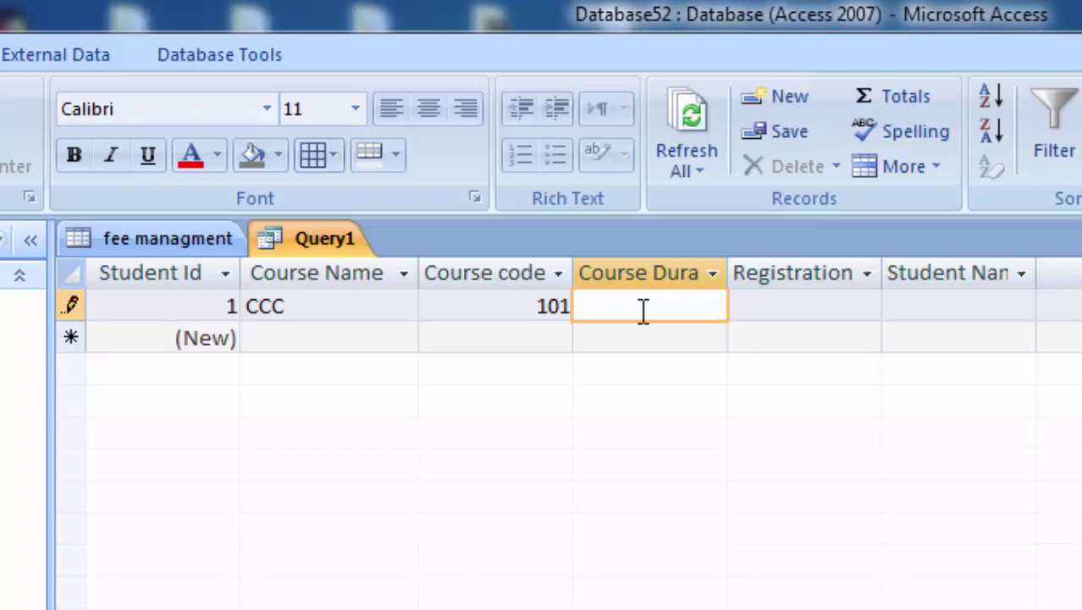
text(3 )
text(M)
text(onths)
click(799, 307)
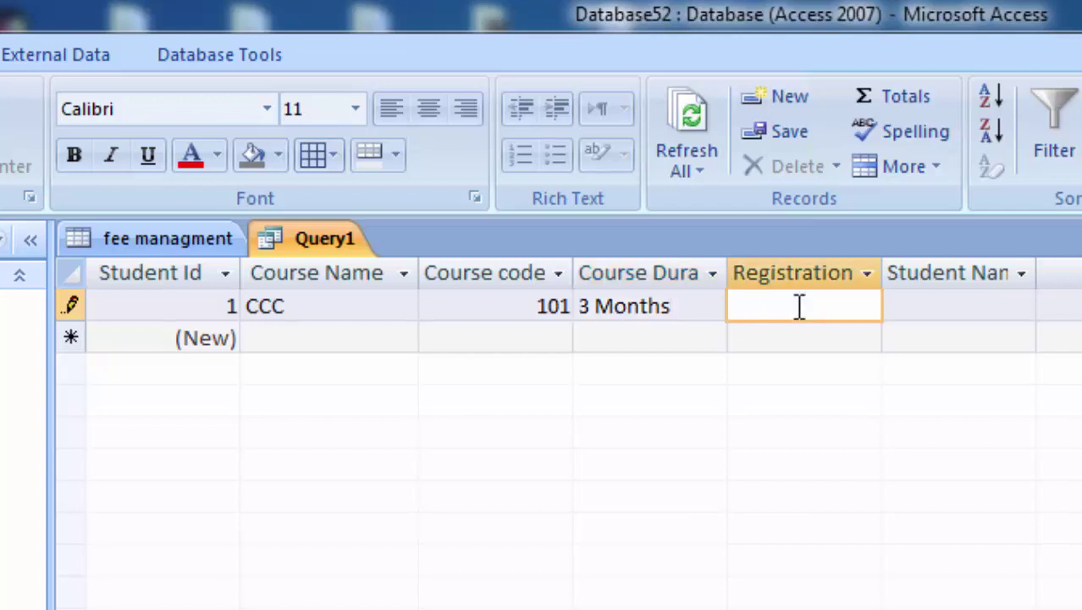
text(12)
click(1030, 273)
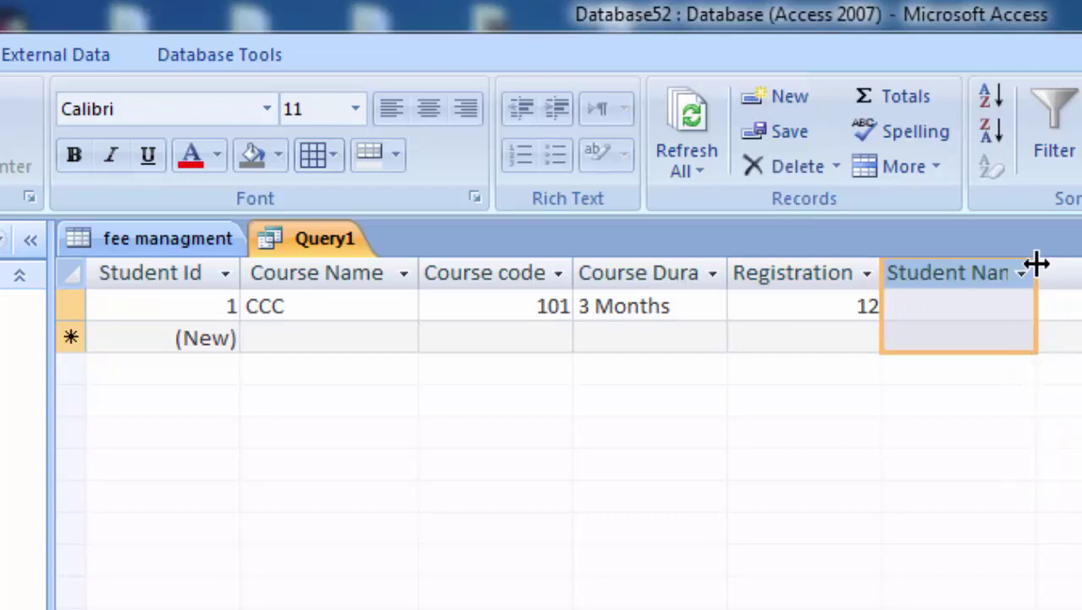
double_click(1037, 265)
Step: Enter the student's name and the Jan, Feb (500) and Mar fees
click(983, 304)
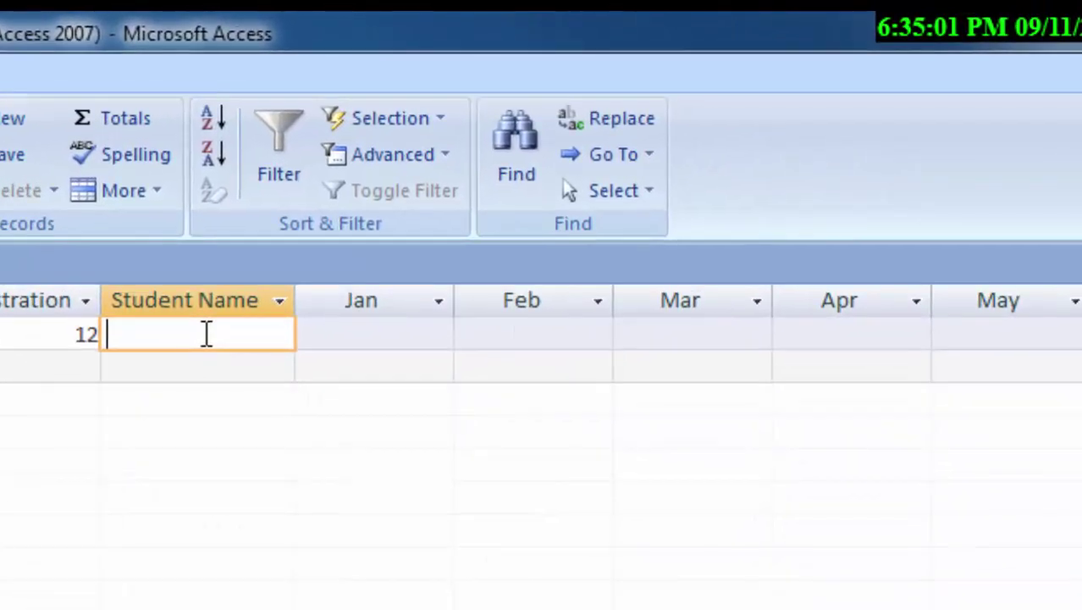
text(Ram)
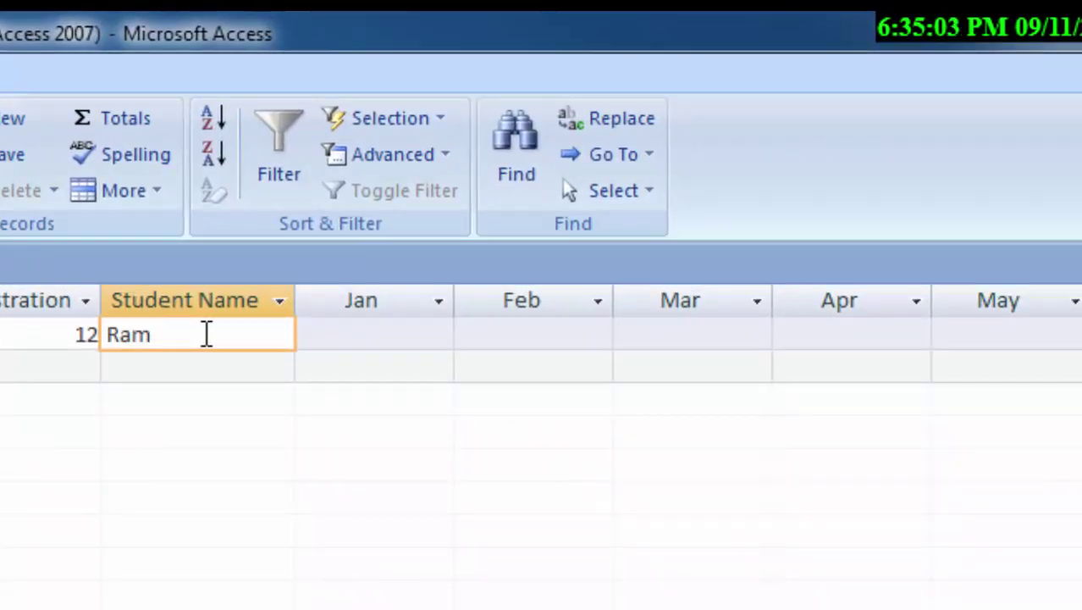
click(341, 334)
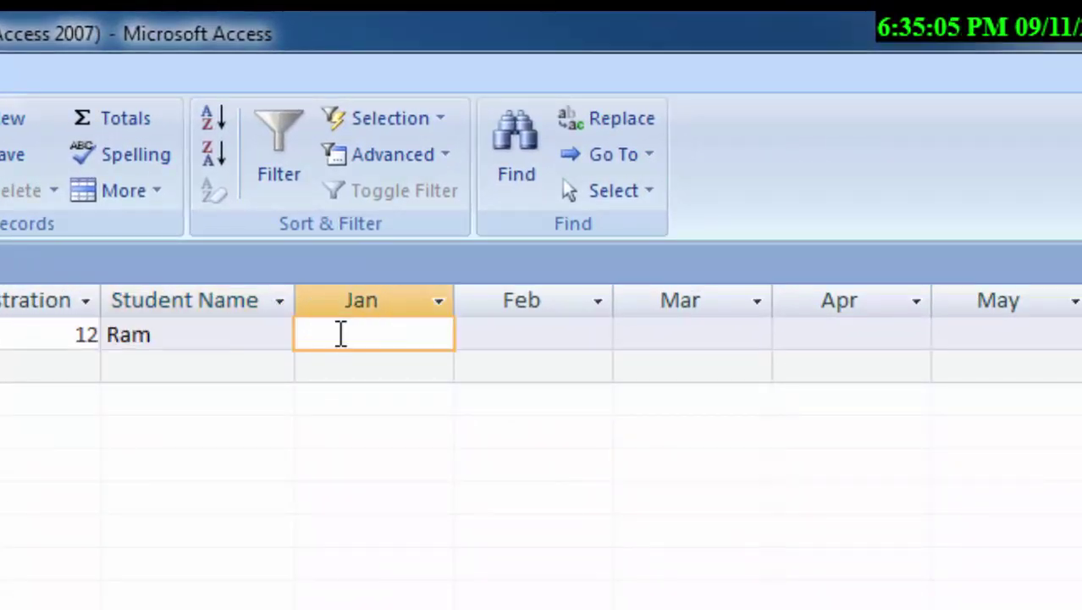
text(50)
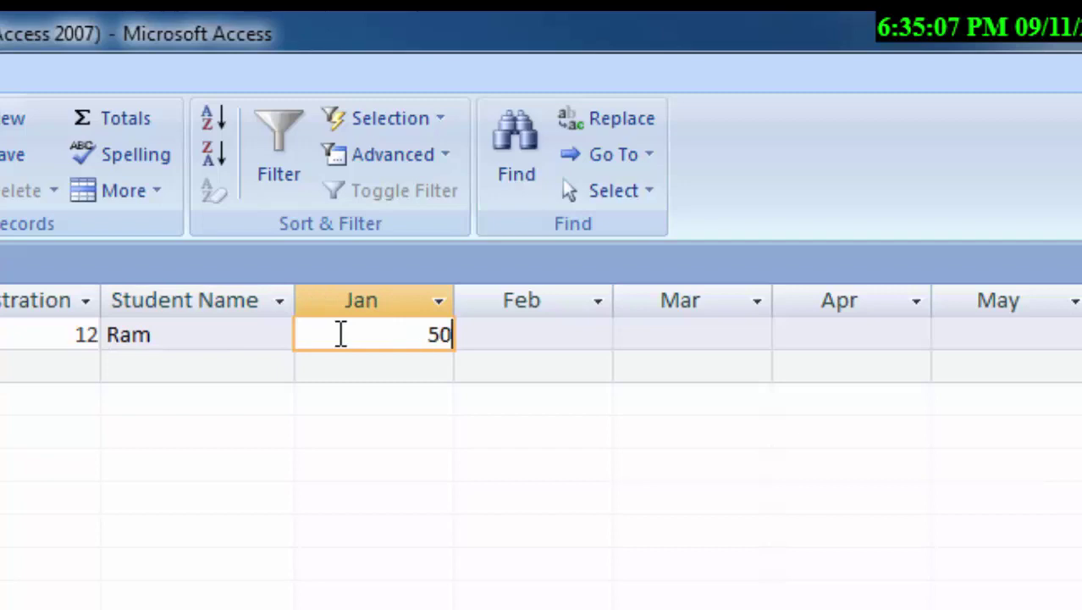
text(0)
click(522, 337)
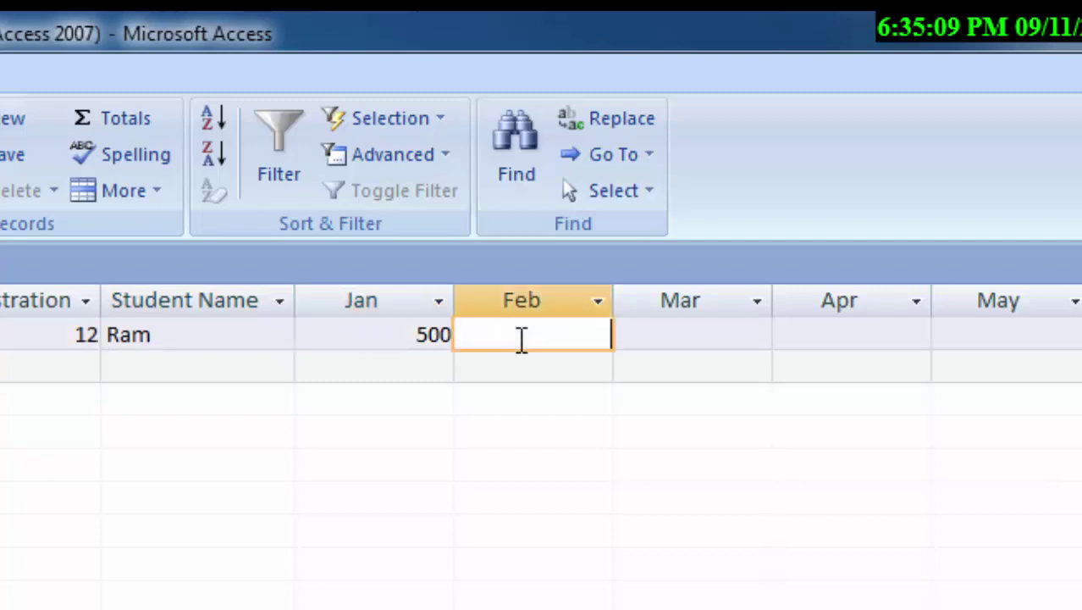
text(500)
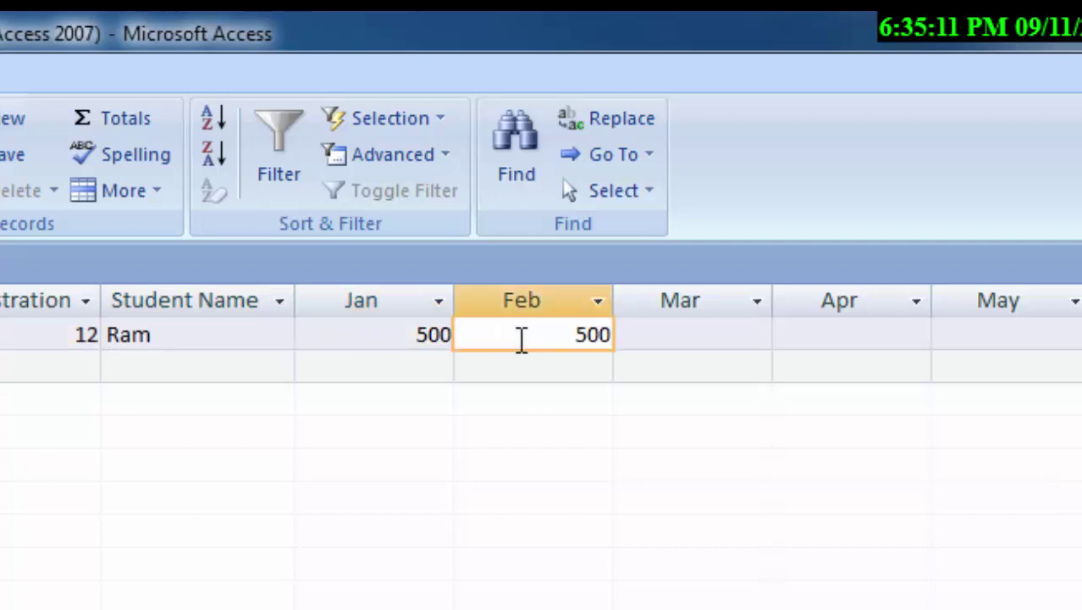
scroll(541, 332, right, 5)
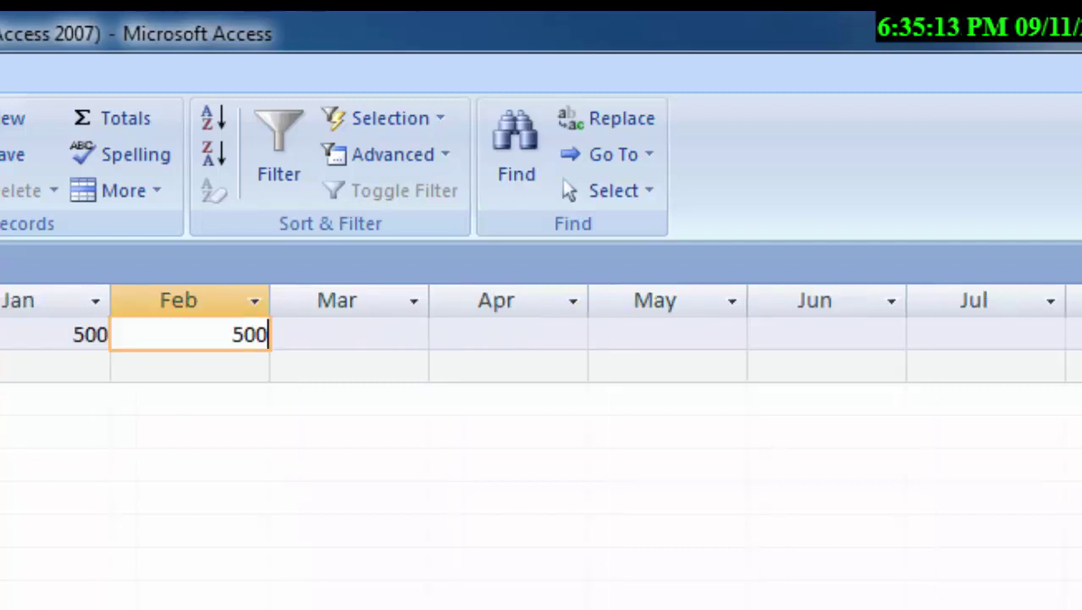
click(38, 337)
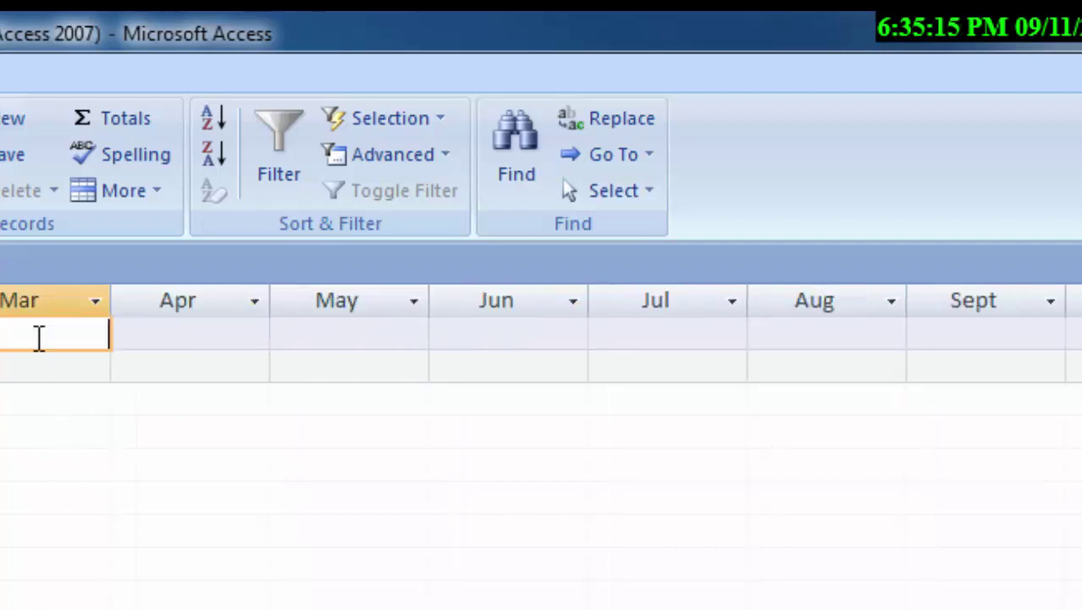
text(500)
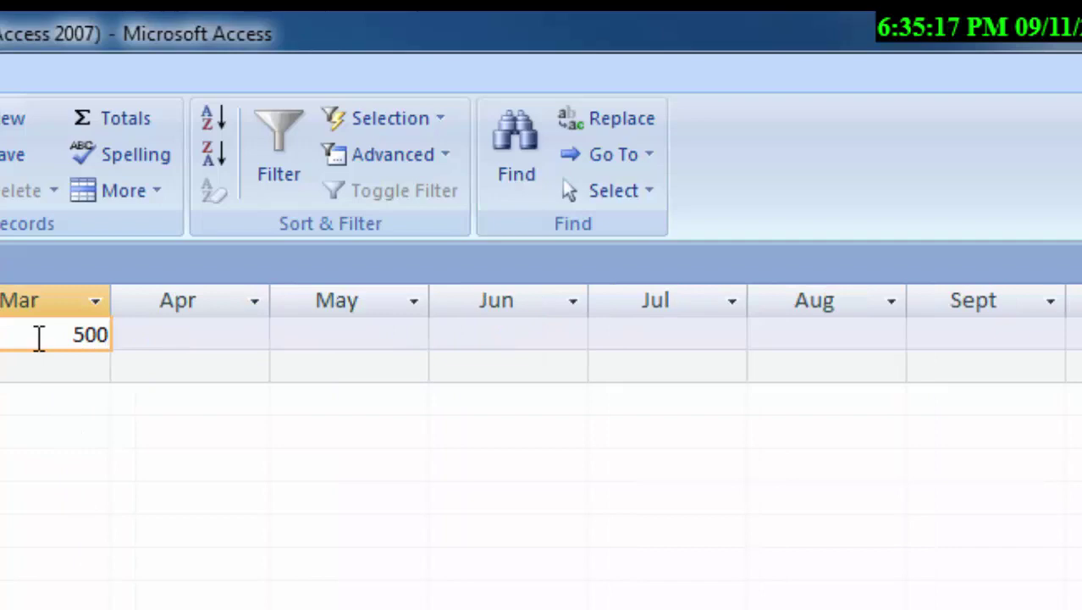
Step: Enter Apr 500, May 300, Jun 700, then 500 for Jul through Dec
key(Tab)
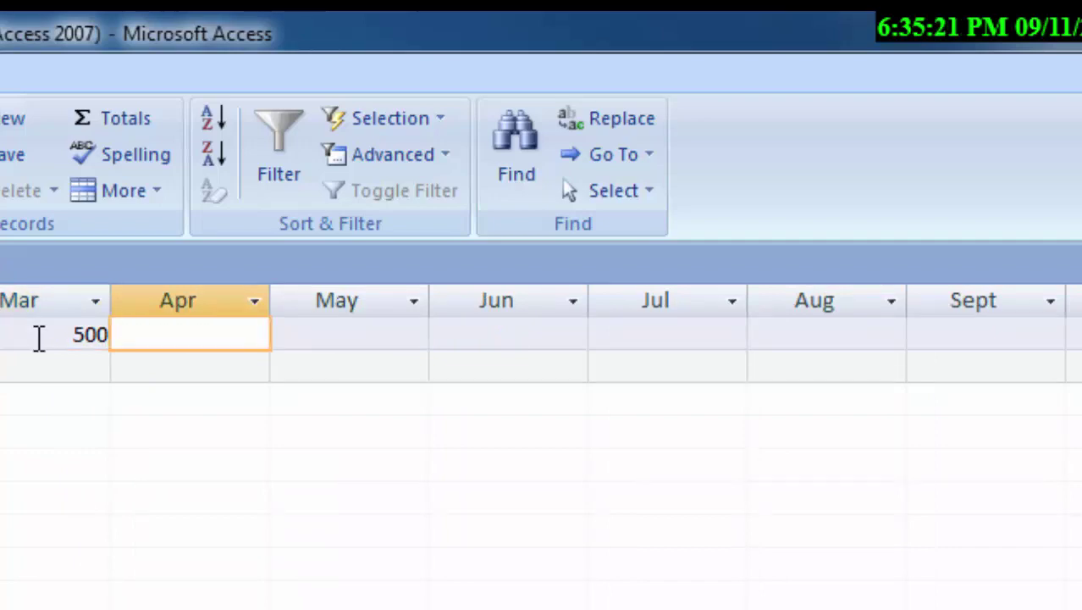
text(500)
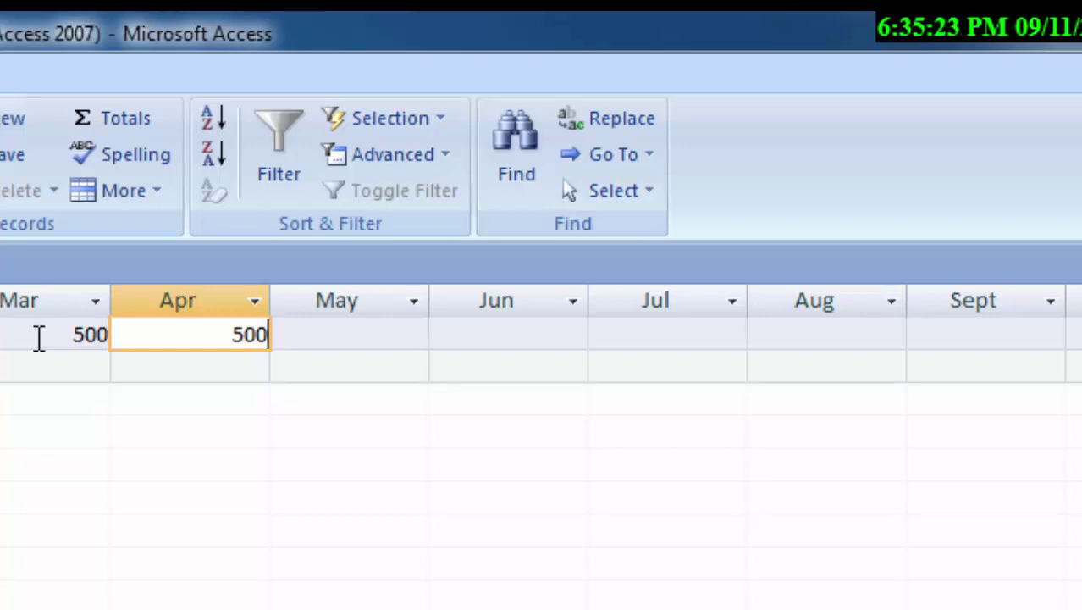
key(Tab)
text(3)
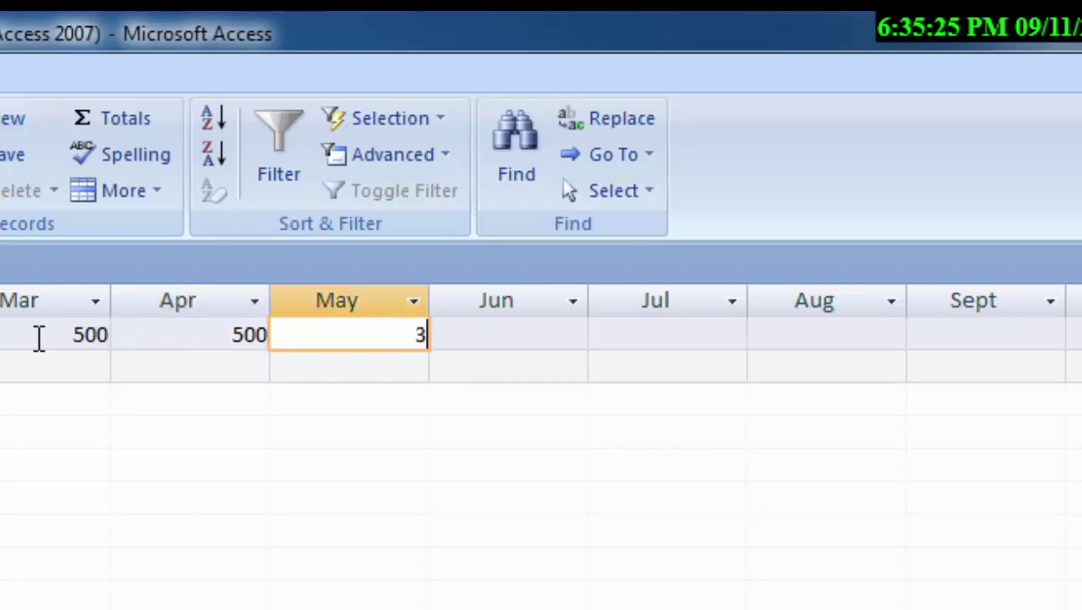
text(00)
key(Tab)
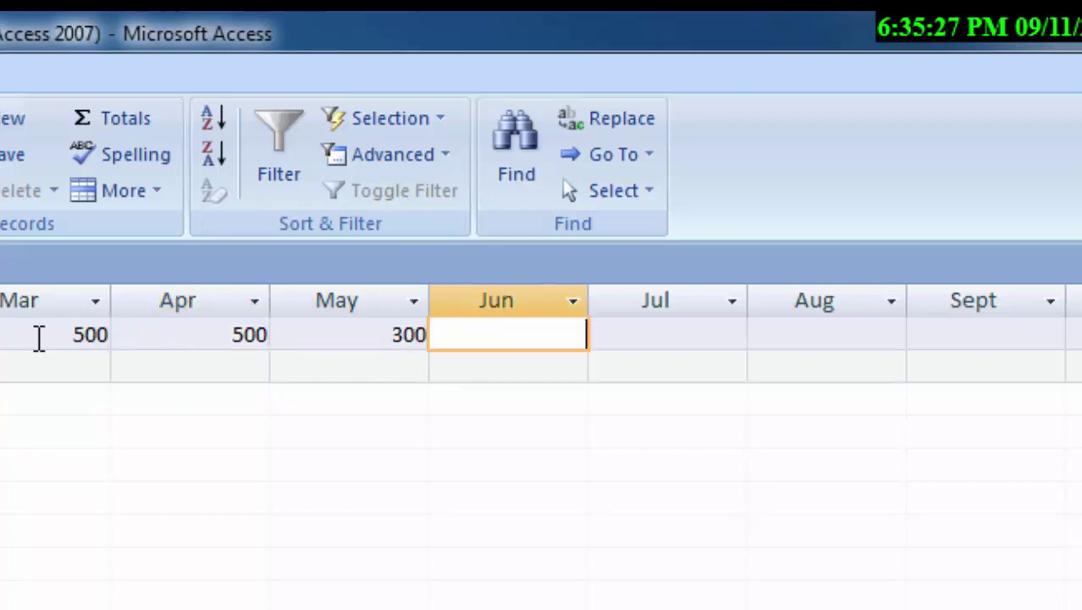
text(700)
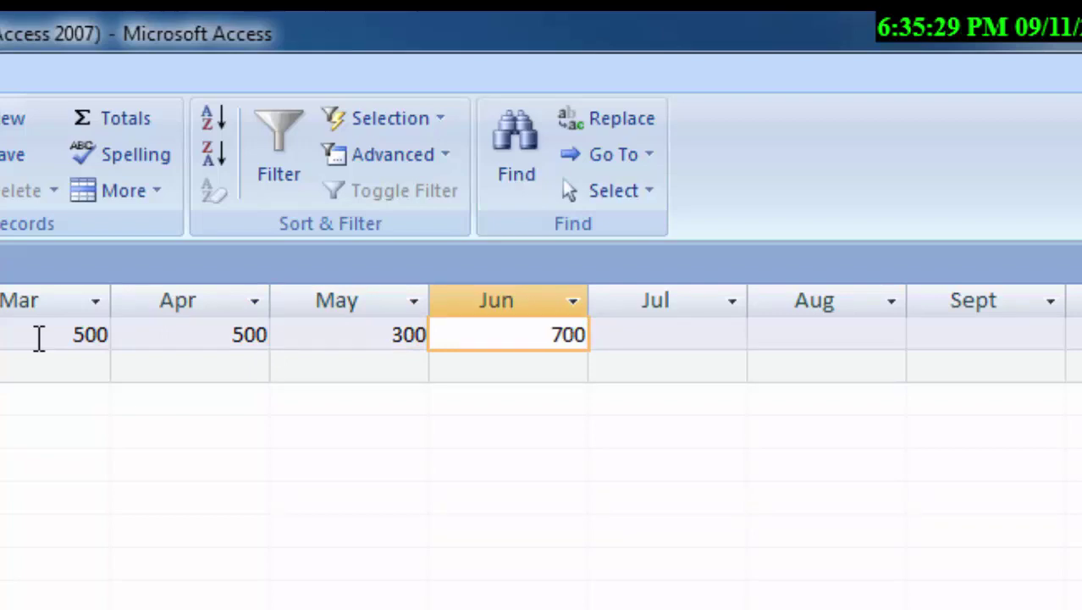
key(Tab)
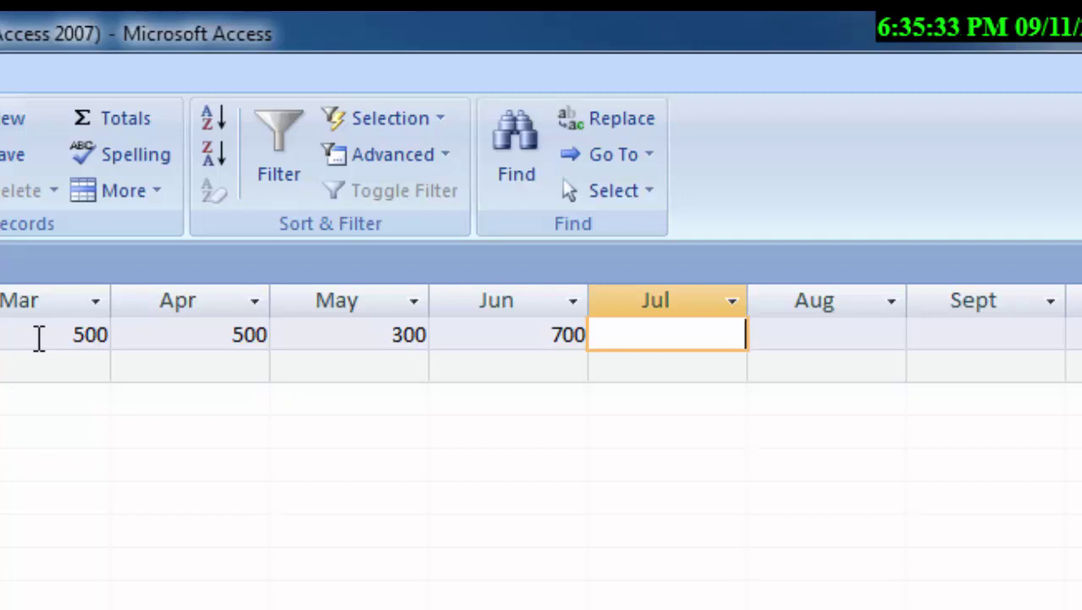
text(5)
text(00)
key(Tab)
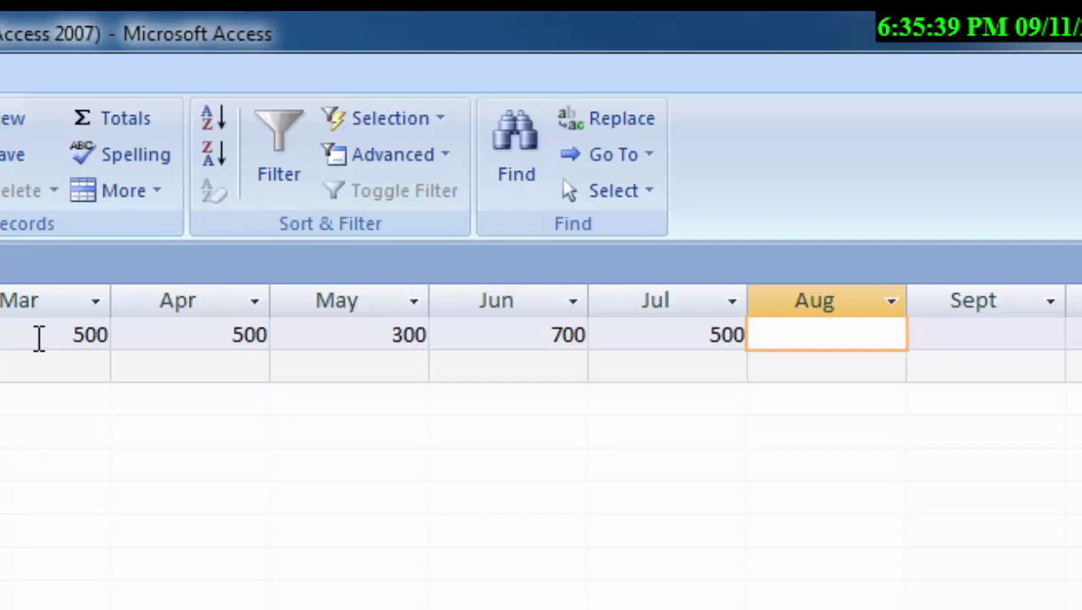
text(500)
key(Tab)
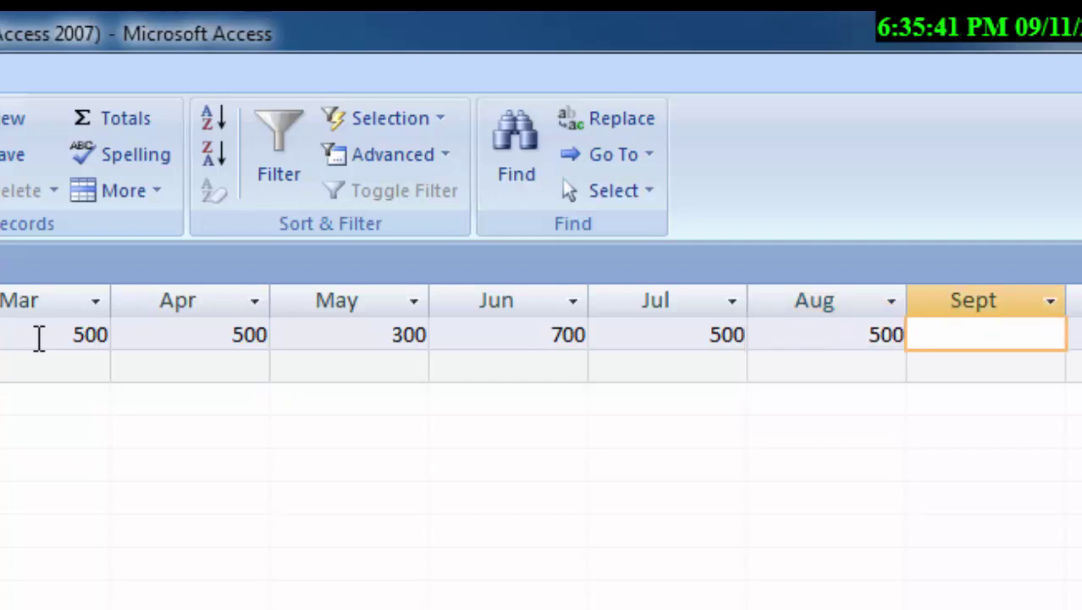
text(500)
key(Tab)
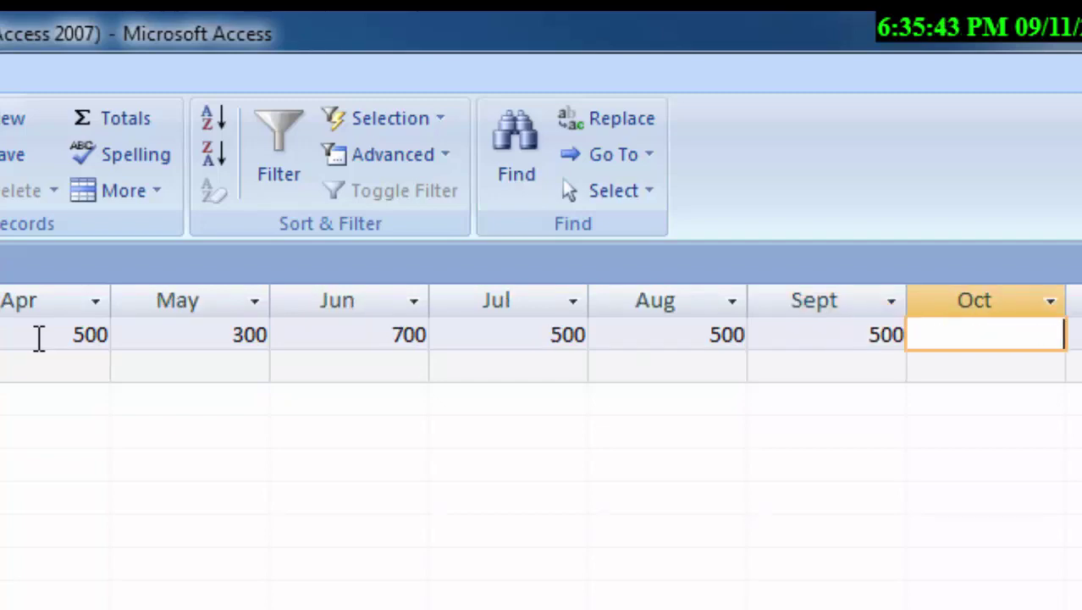
text(500)
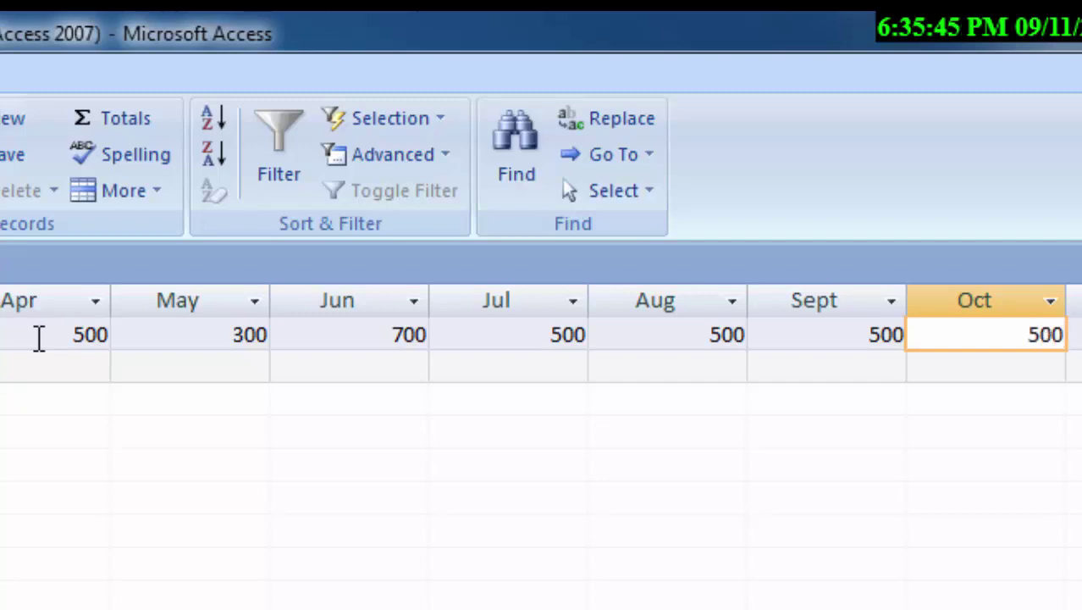
key(Tab)
text(500)
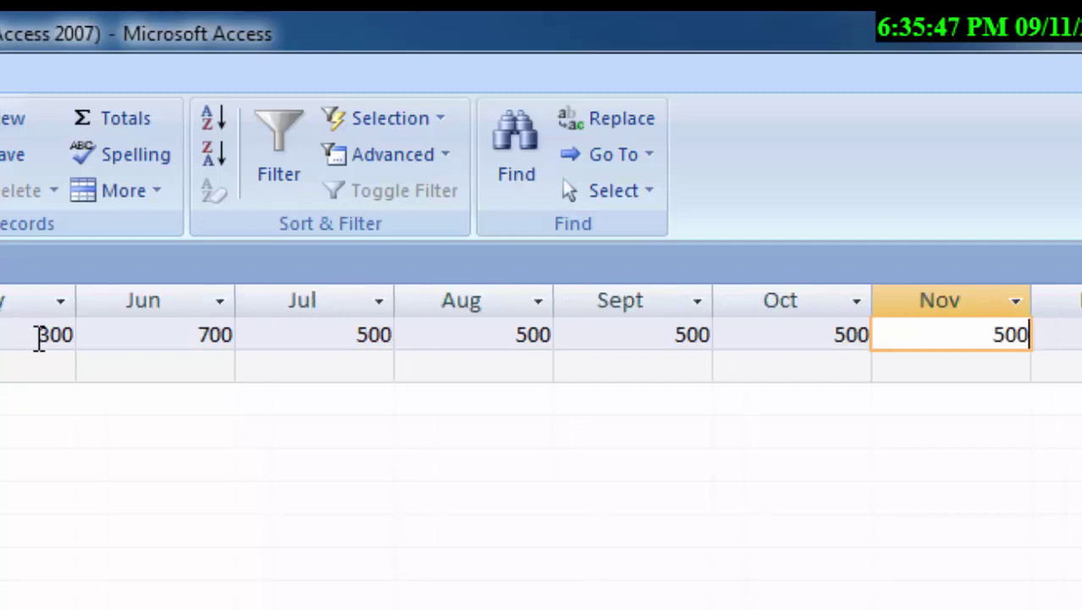
key(Tab)
text(50)
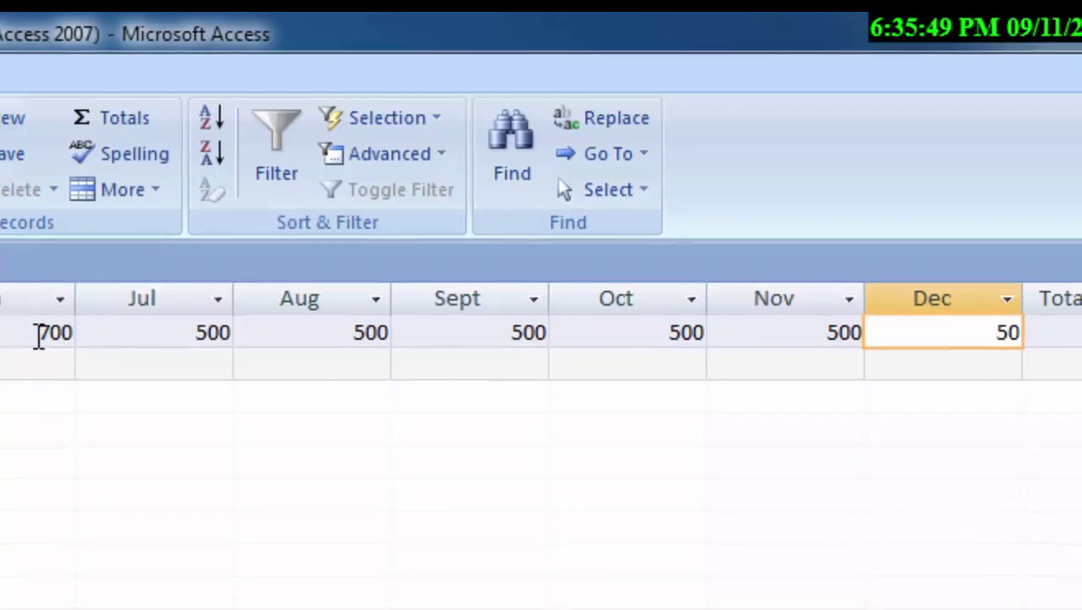
text(0)
key(Tab)
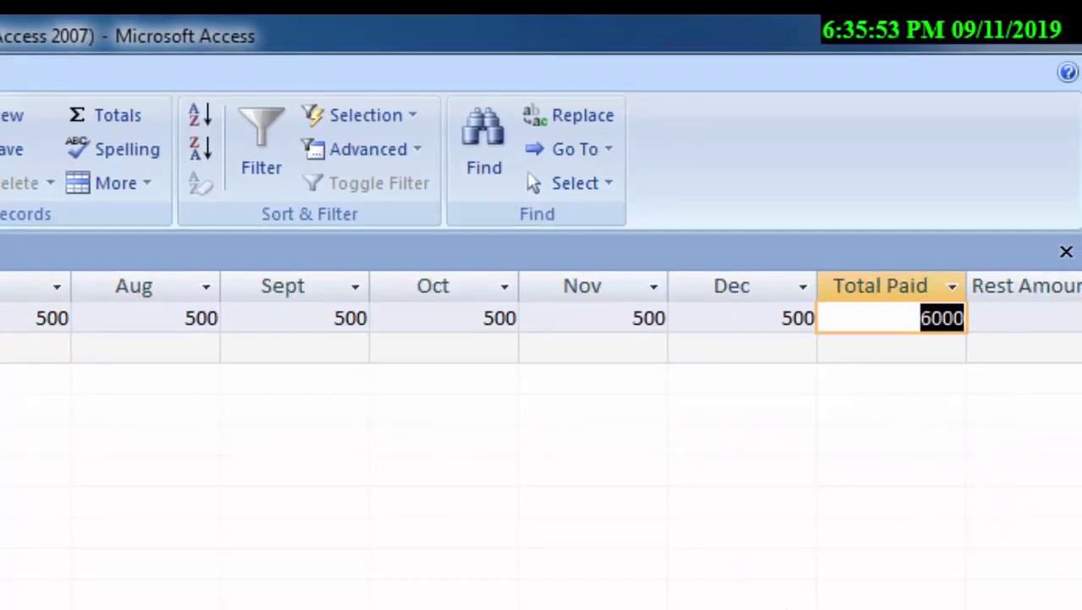
Step: Enter a Total Fees of 6000, giving Rest Amount 0, and begin clearing Dec
scroll(543, 317, right, 4)
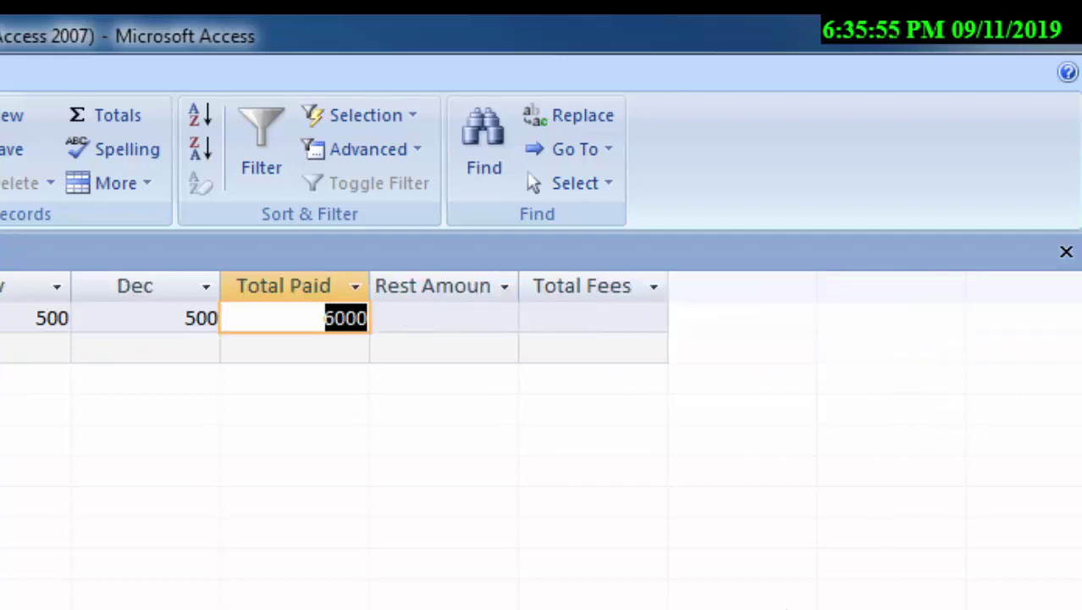
click(555, 318)
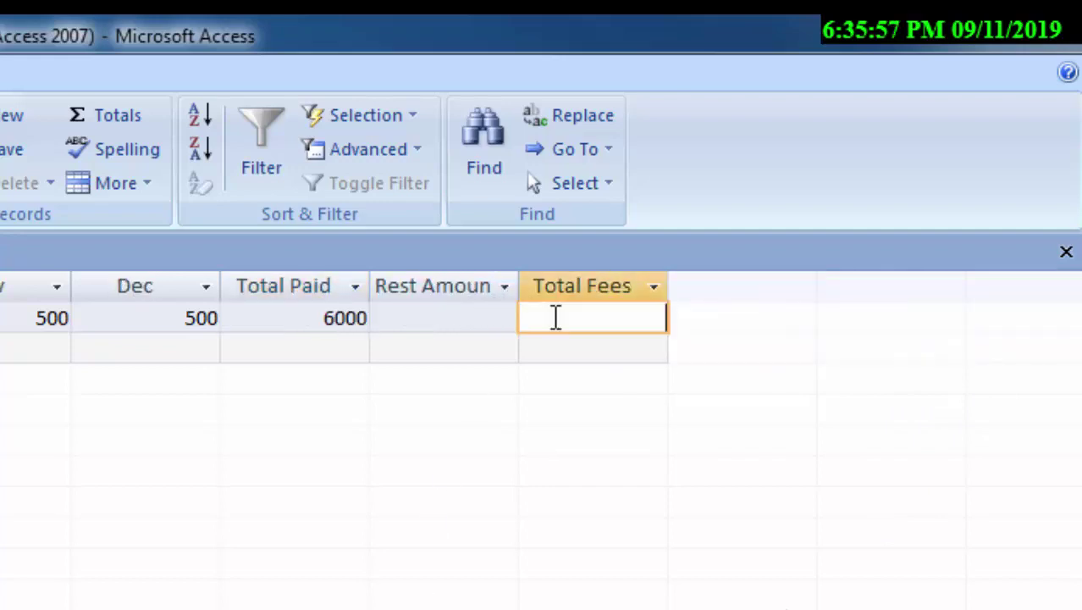
text(6)
text(000)
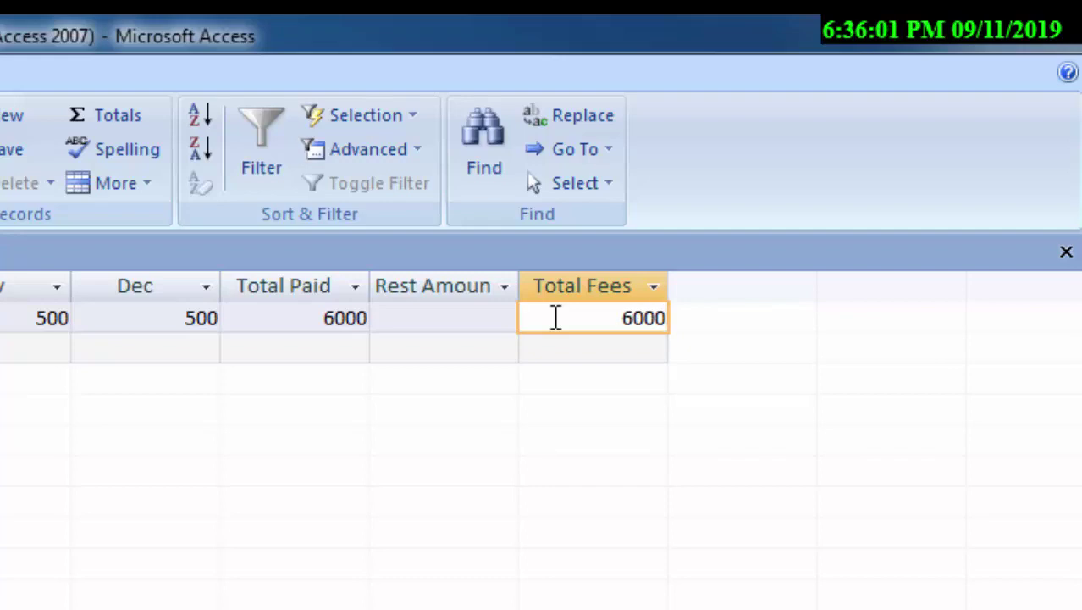
key(Return)
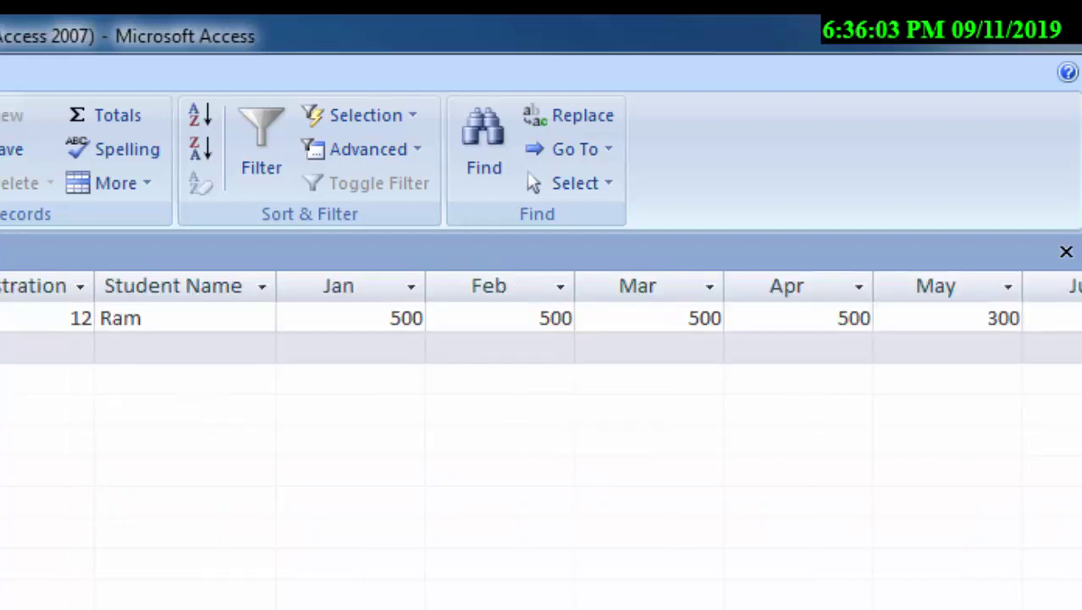
key(Tab)
key(Tab)
key(Tab)
key(Tab)
key(Tab)
key(Tab)
key(Tab)
key(Tab)
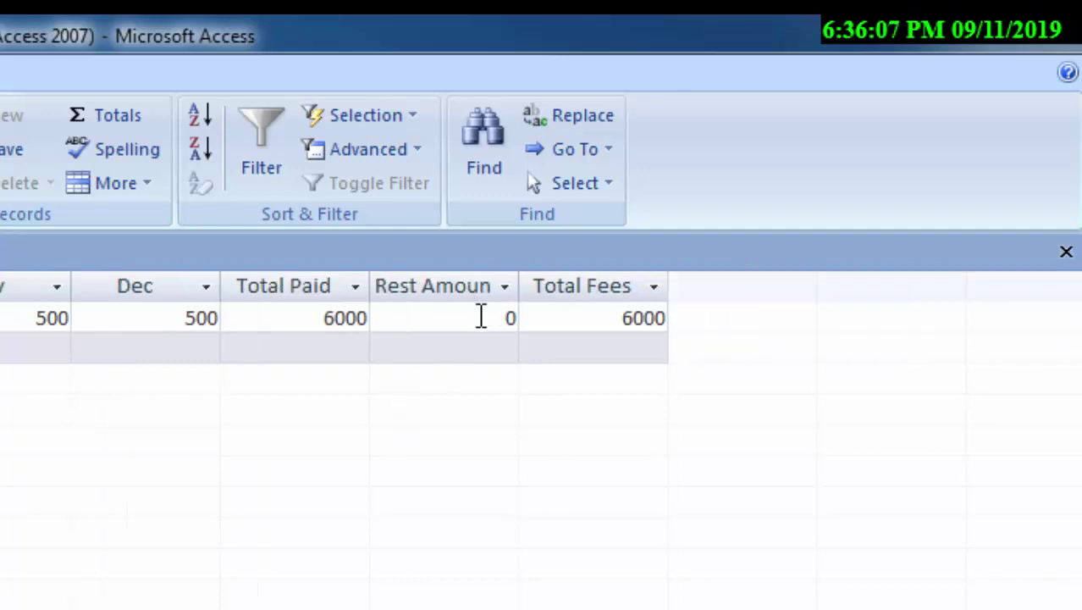
click(218, 325)
key(BackSpace)
key(BackSpace)
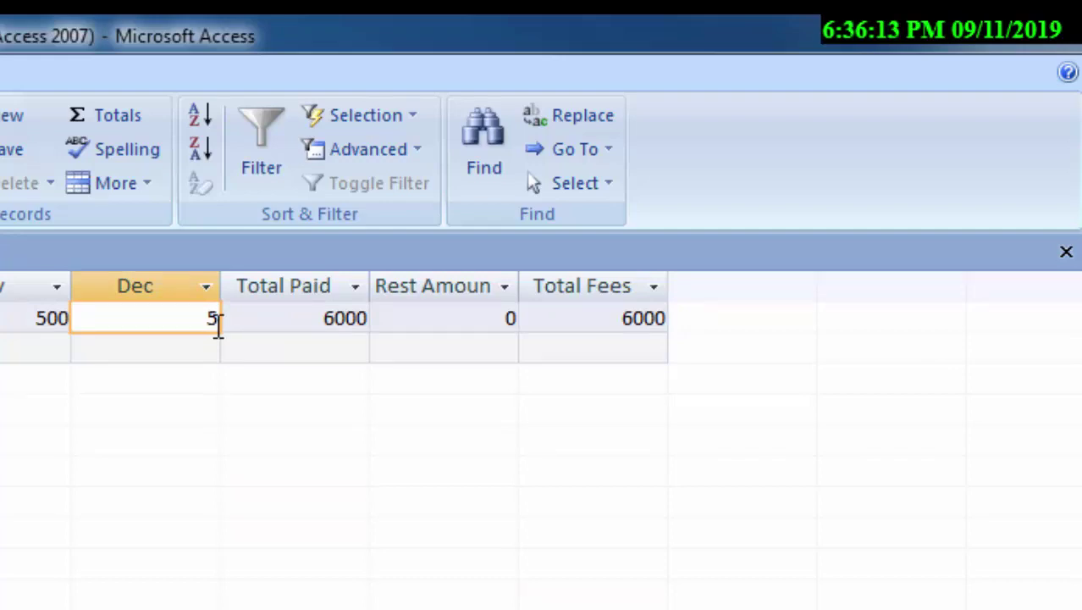
Step: Set the Dec payment to 0
key(Tab)
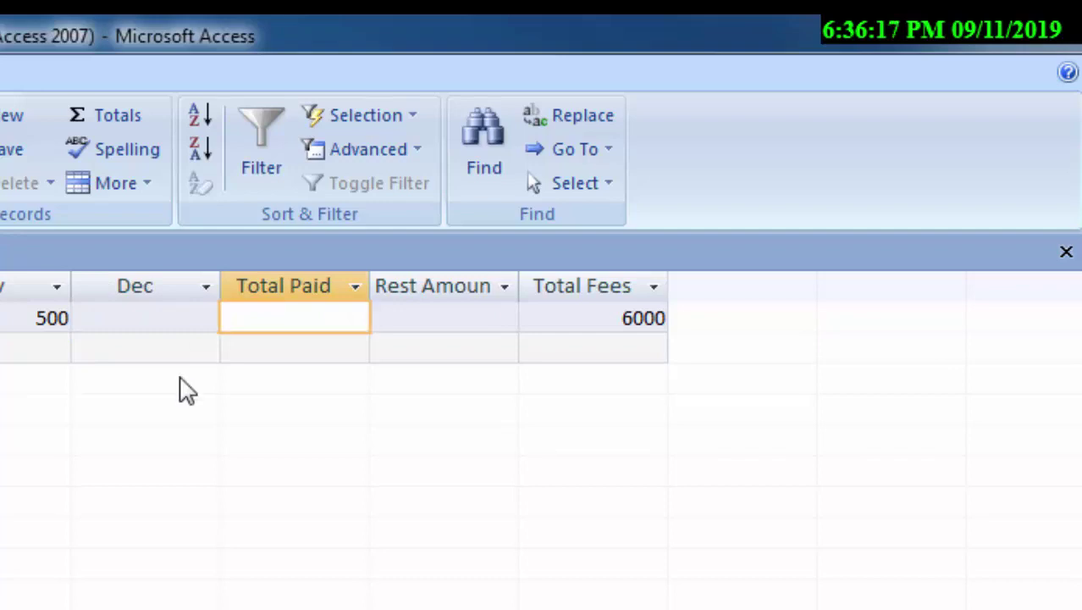
click(140, 353)
click(260, 320)
click(134, 323)
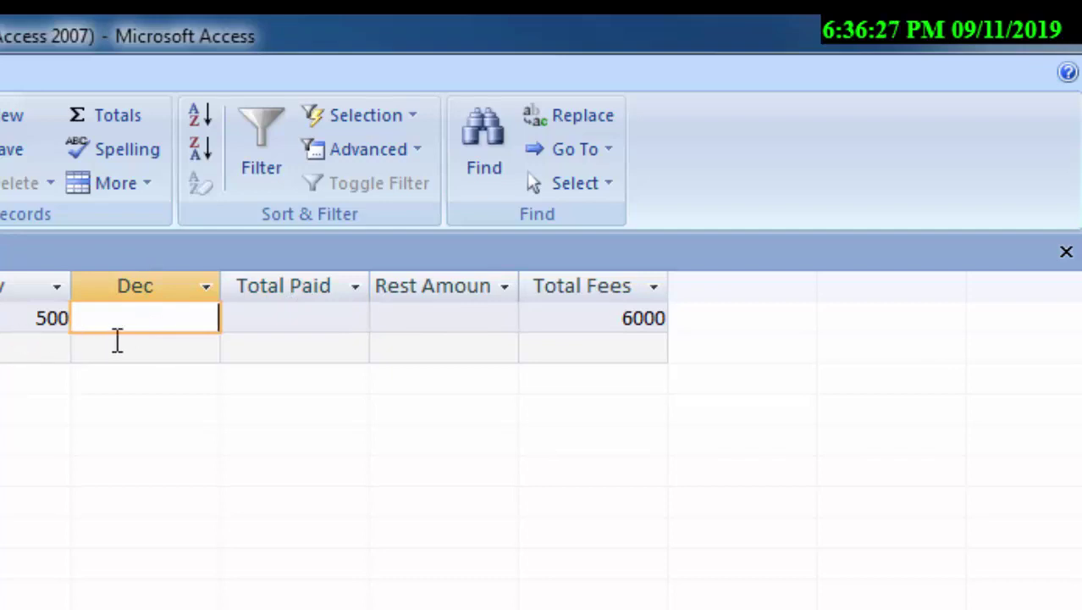
text(0)
key(Tab)
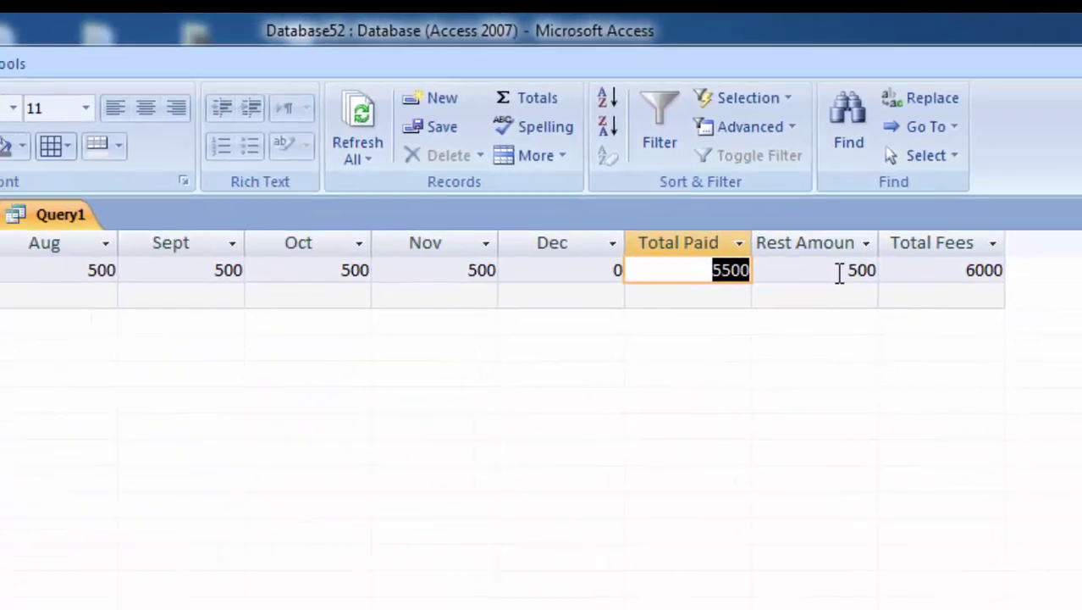
Step: Zero the Oct payment so Rest Amount shows 1000, then create a form from the query
click(628, 265)
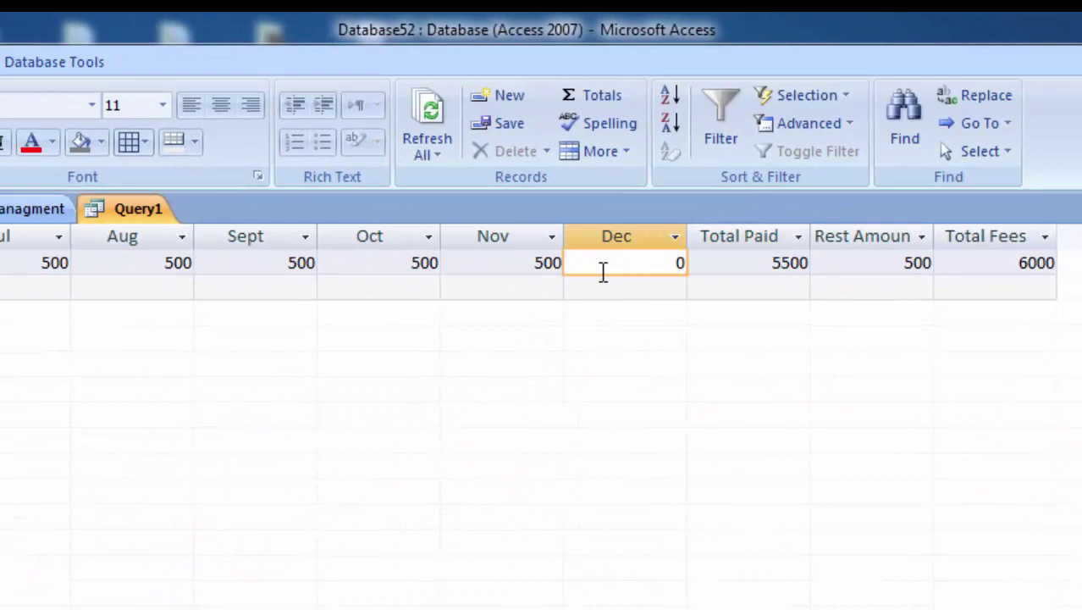
click(436, 263)
key(BackSpace)
key(BackSpace)
text(0)
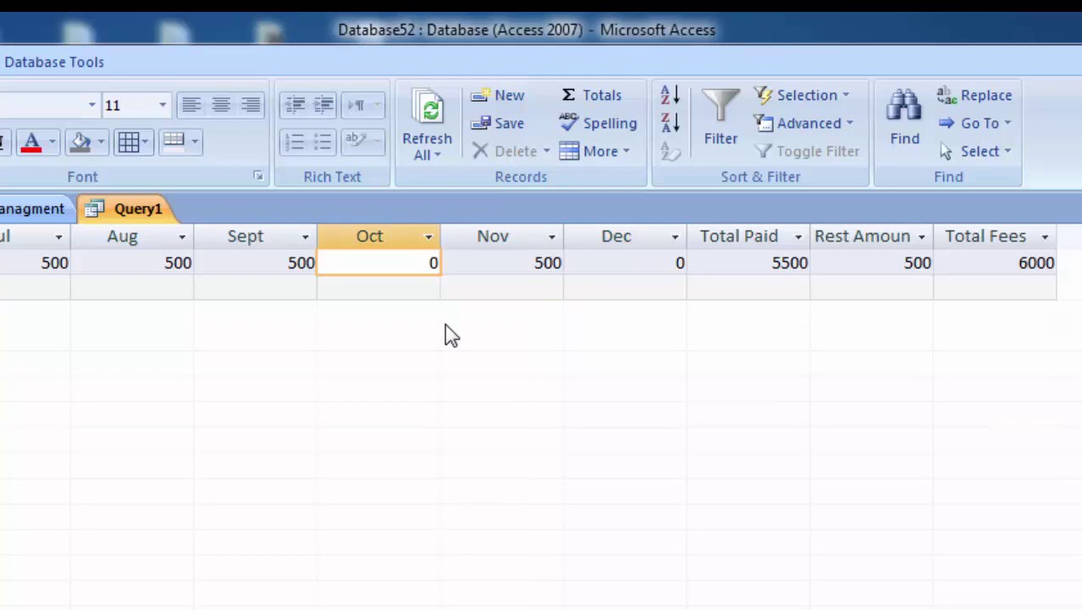
key(Tab)
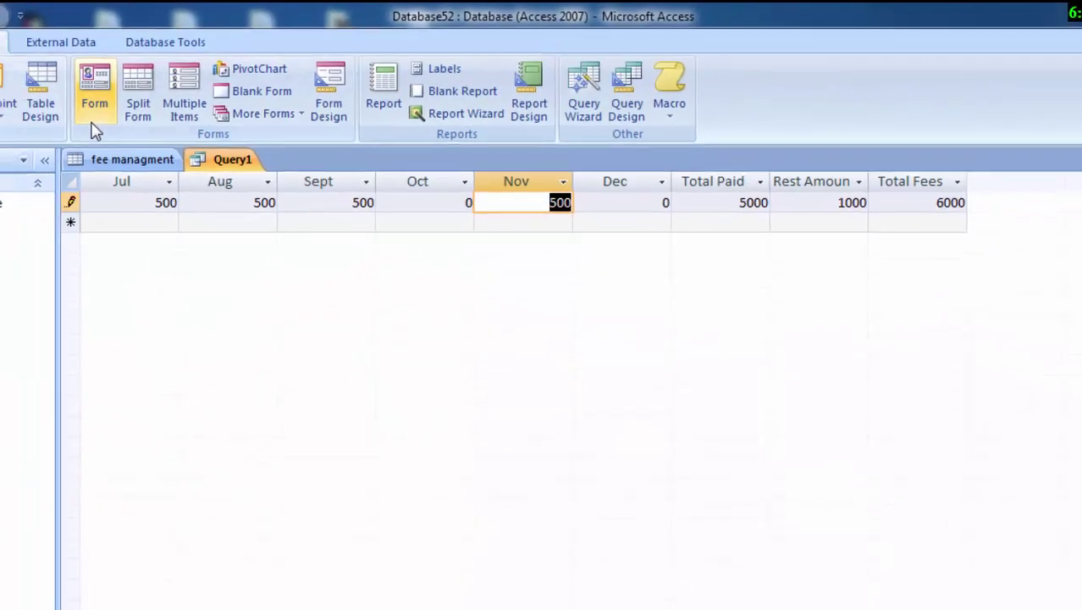
click(195, 80)
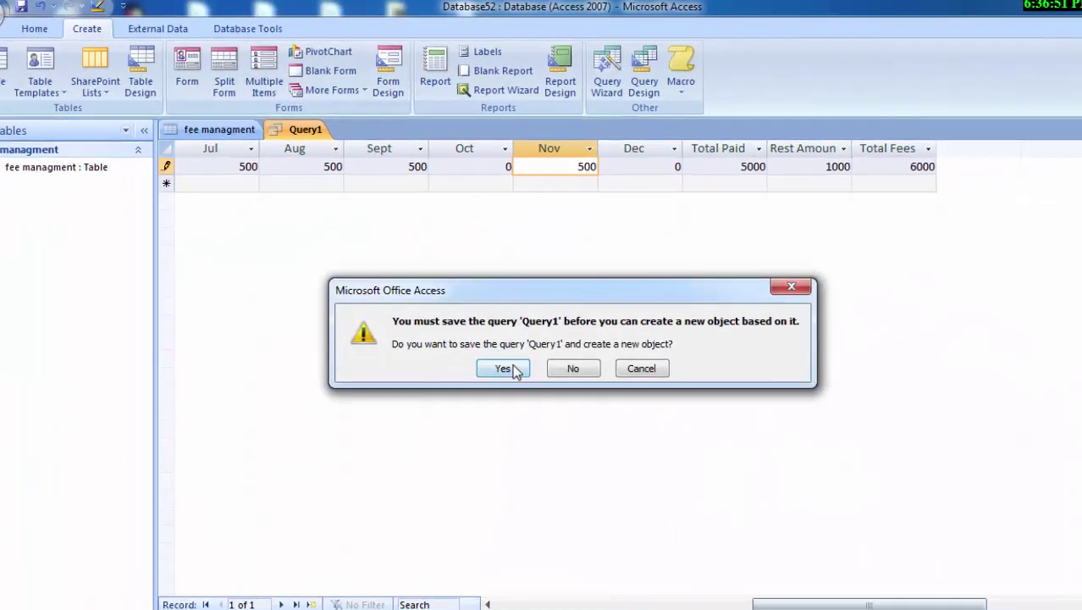
Step: Save Query1 under the name Fees so the new Fees form is created from it
click(500, 343)
key(BackSpace)
text(Fees)
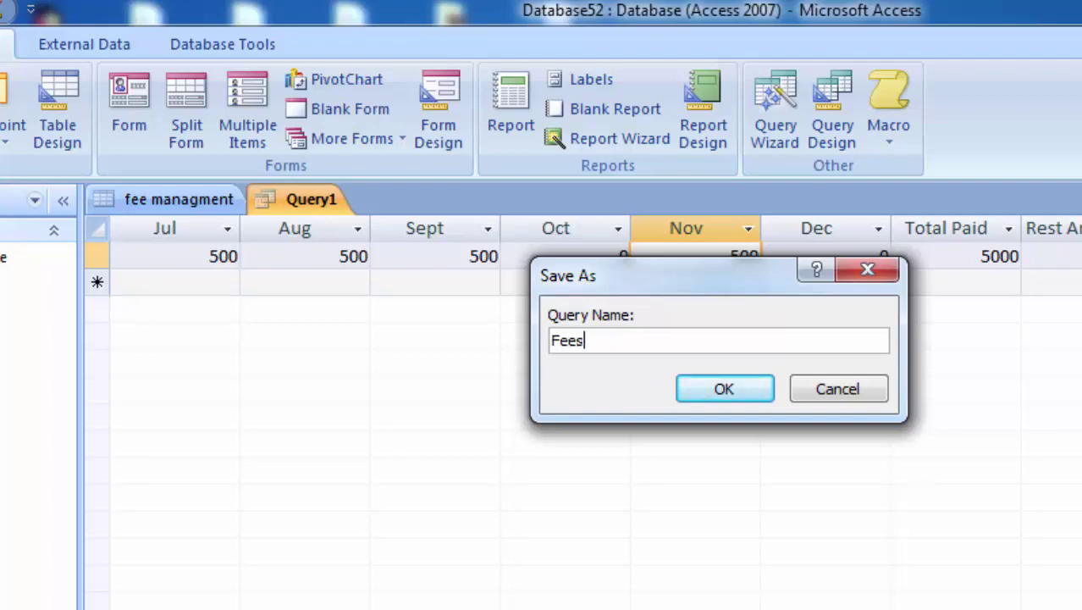
key(Return)
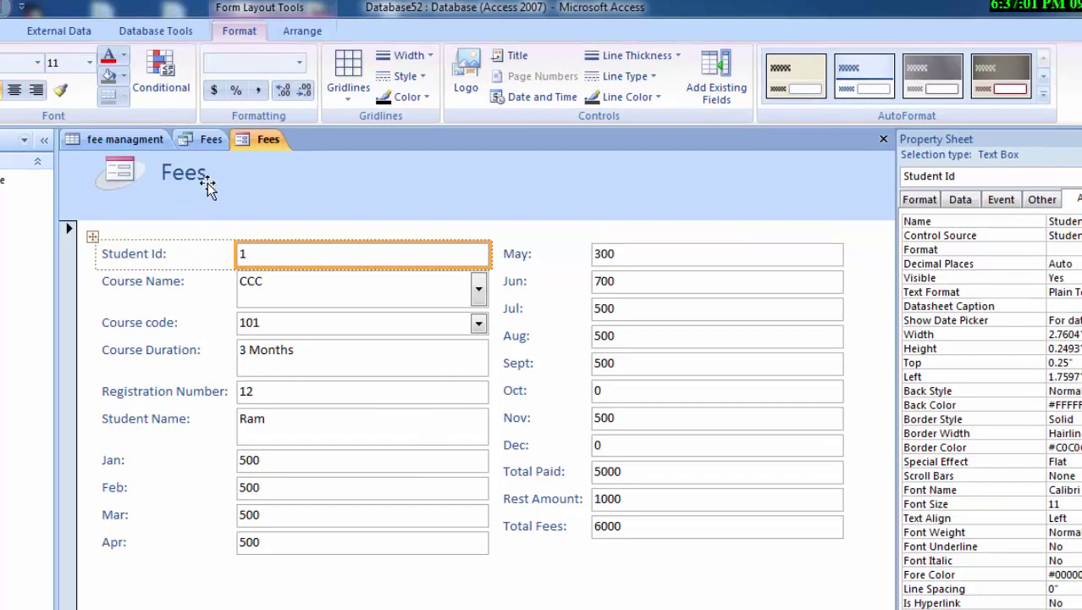
Step: Replace the form's Fees title text with 'Fee Managment'
click(212, 180)
click(212, 178)
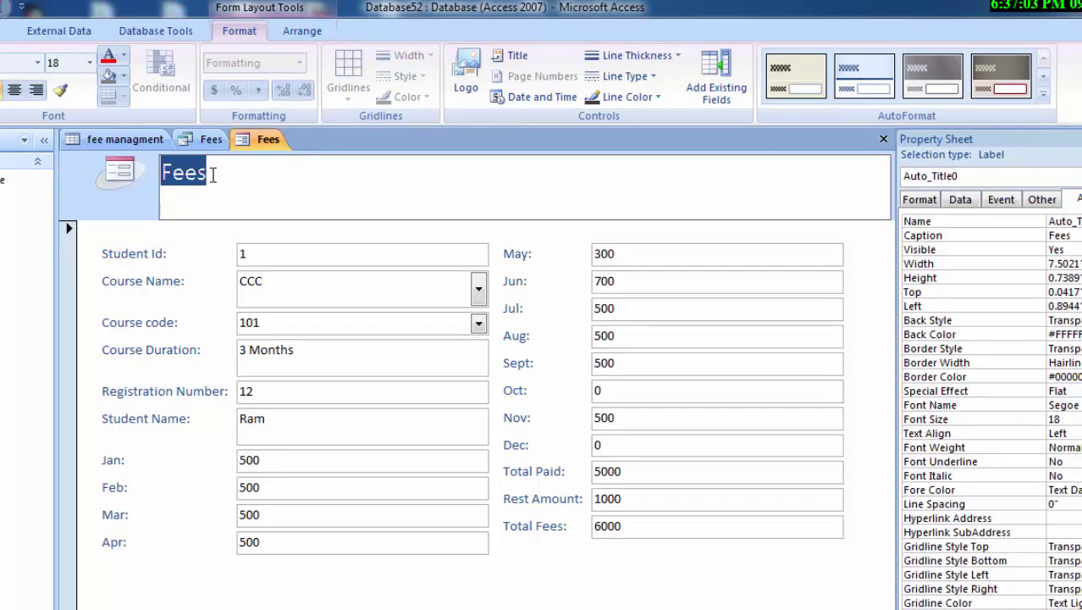
key(BackSpace)
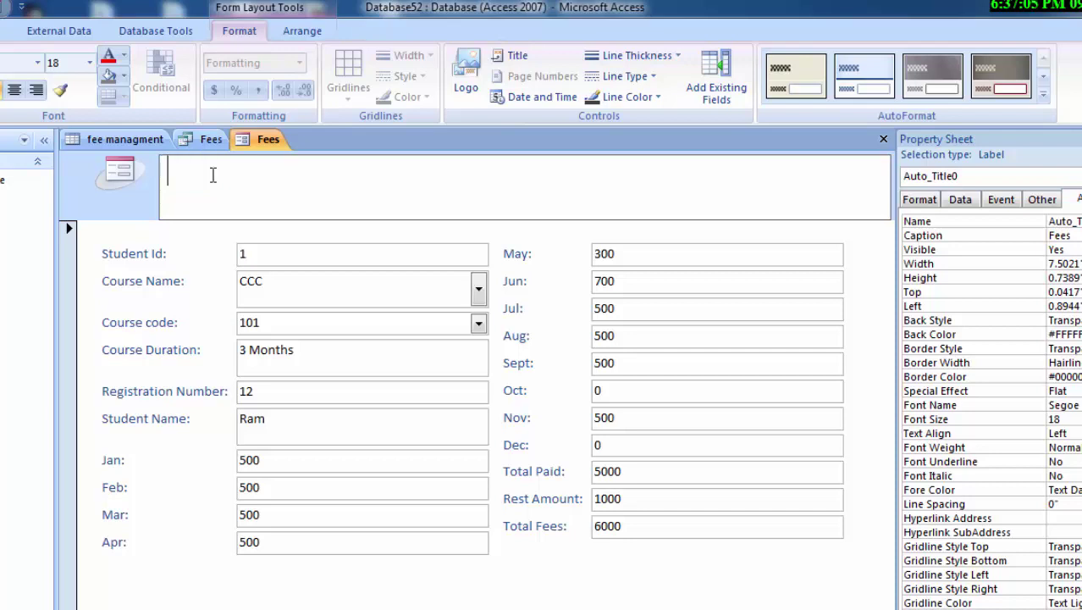
text(Fe)
text(e Man)
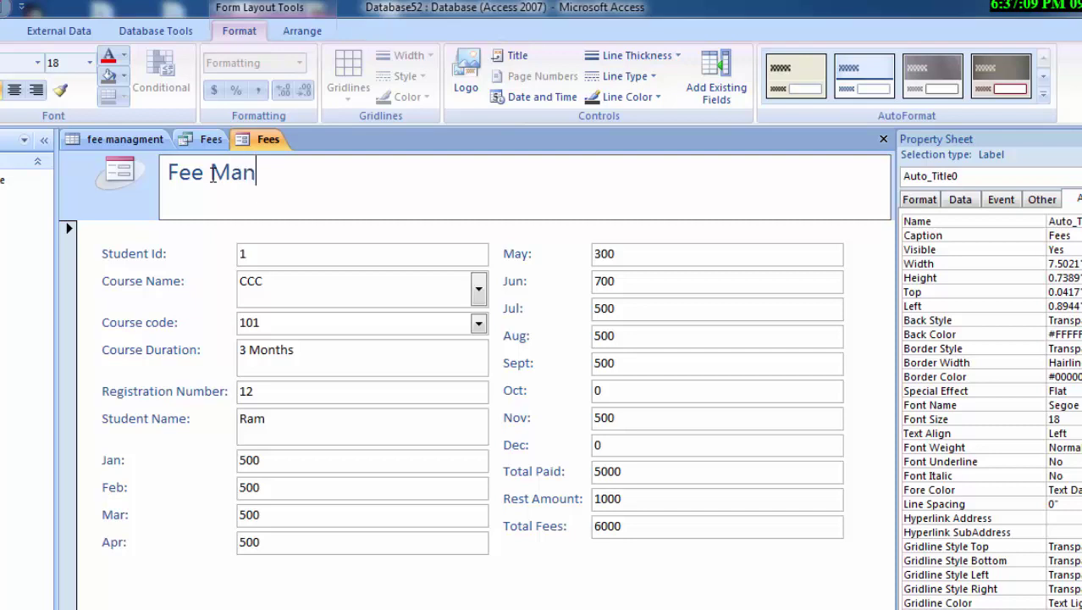
text(agm)
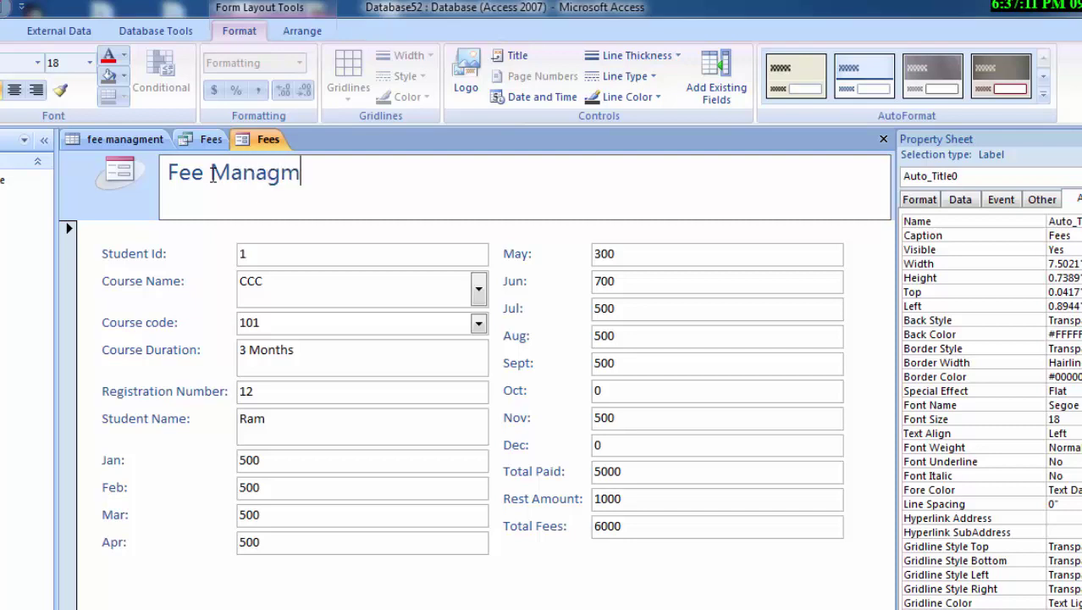
text(ent)
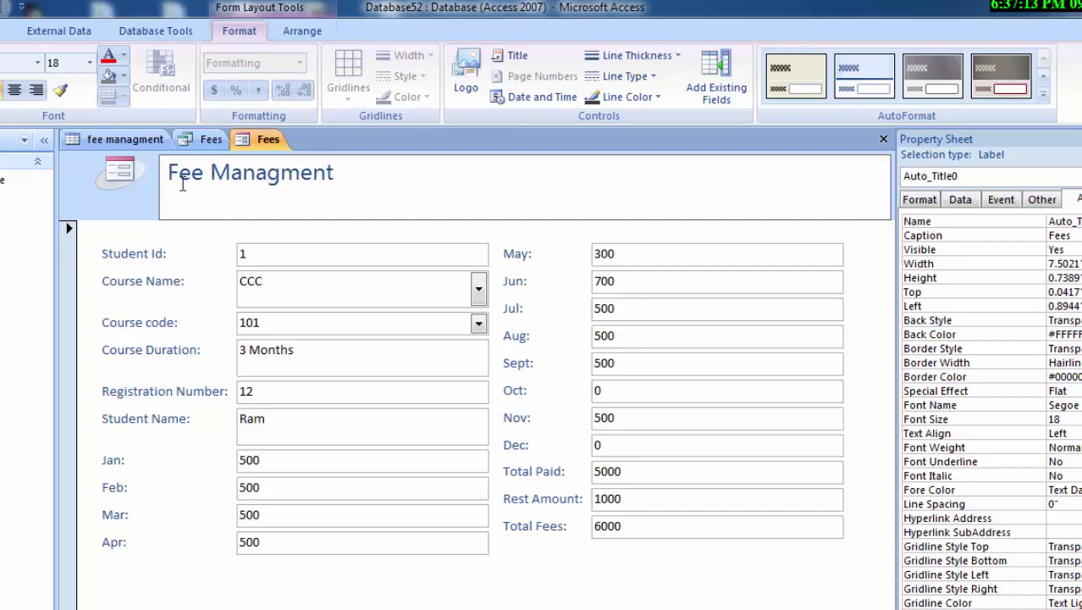
Step: Give the form header section a green background
click(110, 219)
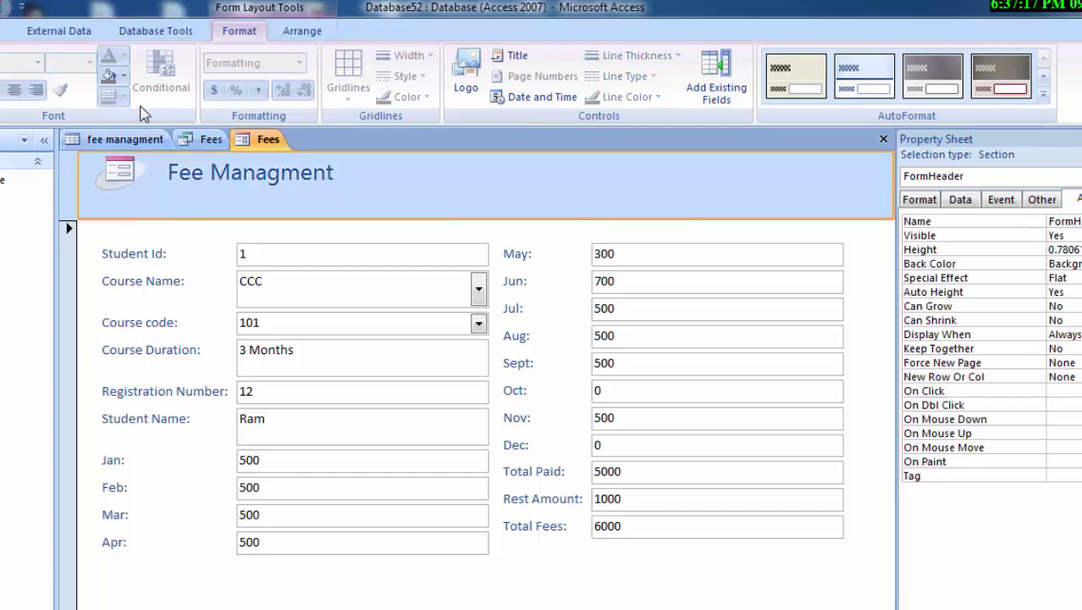
click(124, 75)
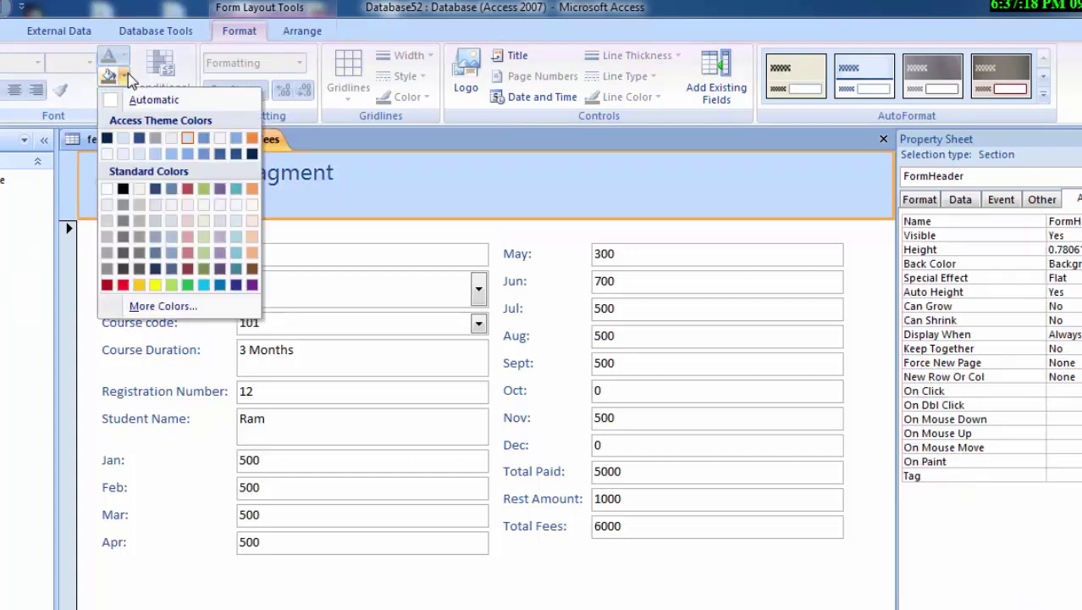
click(197, 286)
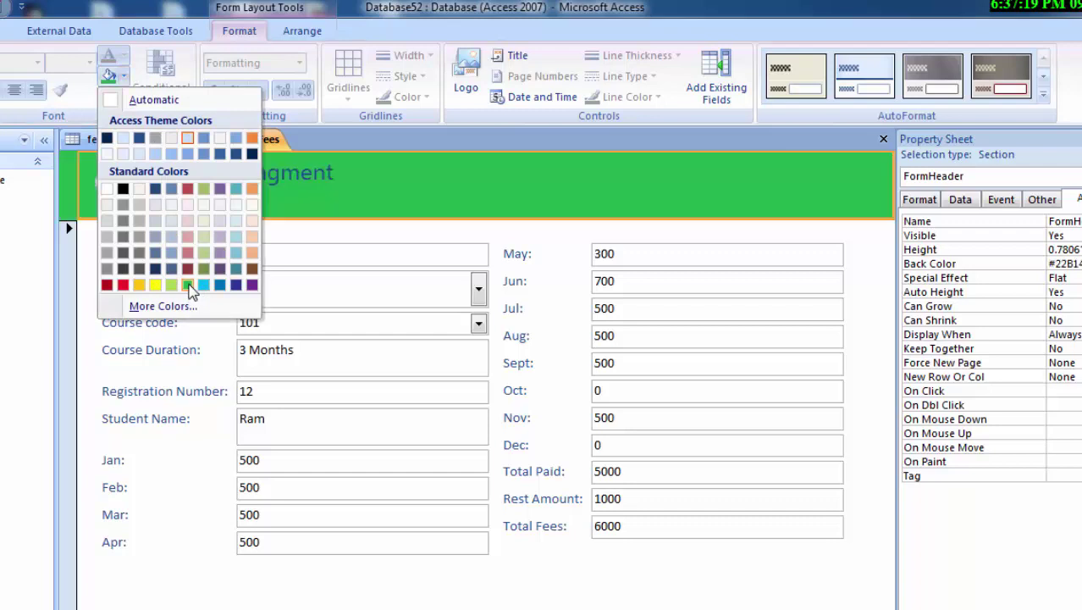
Step: Select the Fee Managment title text and color it red
click(334, 171)
double_click(331, 171)
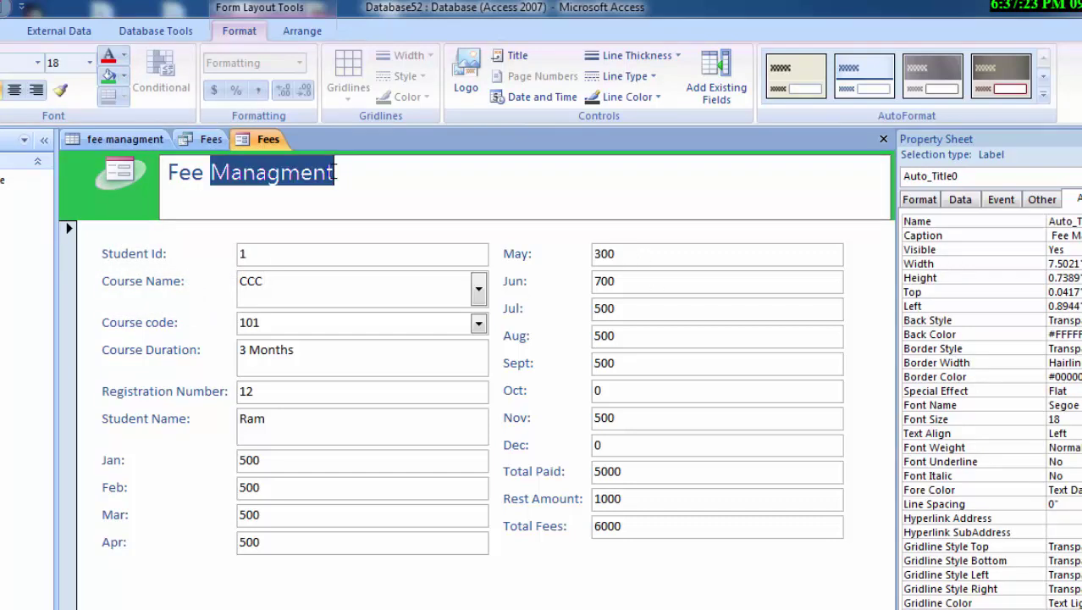
click(335, 172)
drag(335, 172, 165, 174)
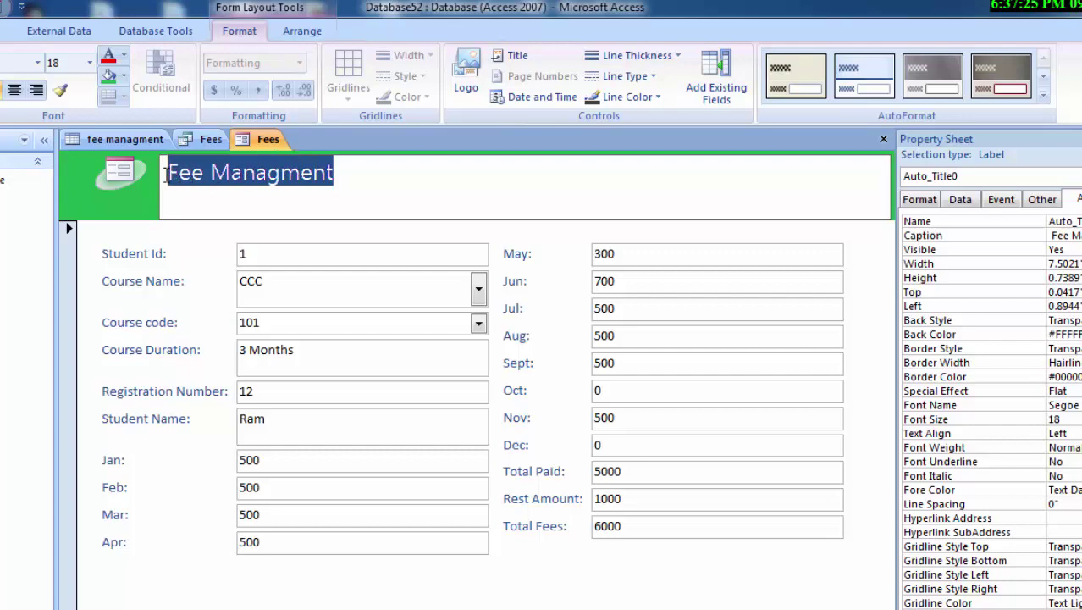
click(124, 55)
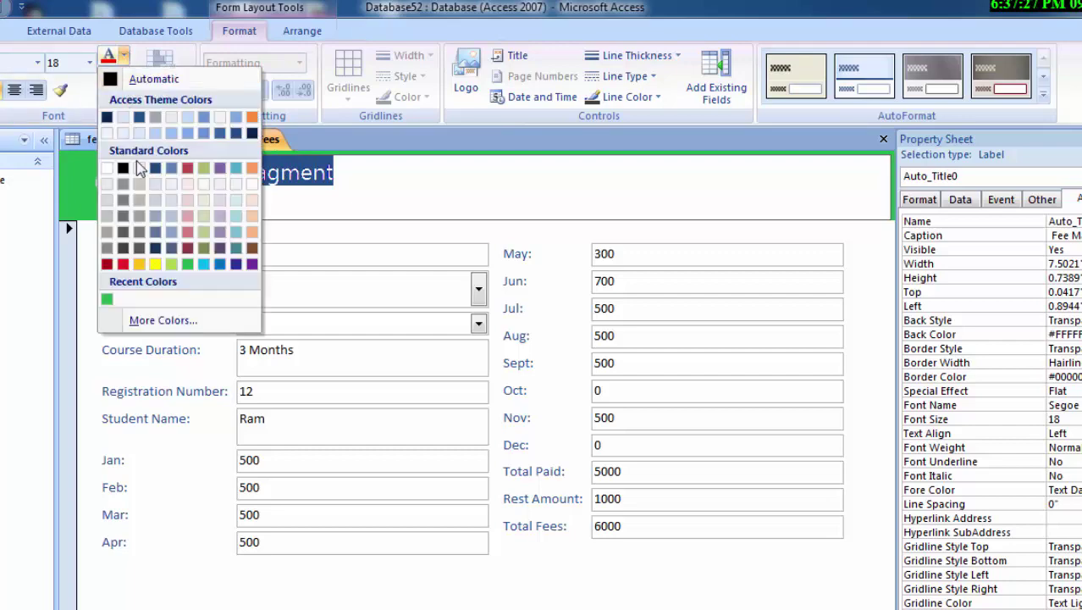
click(122, 264)
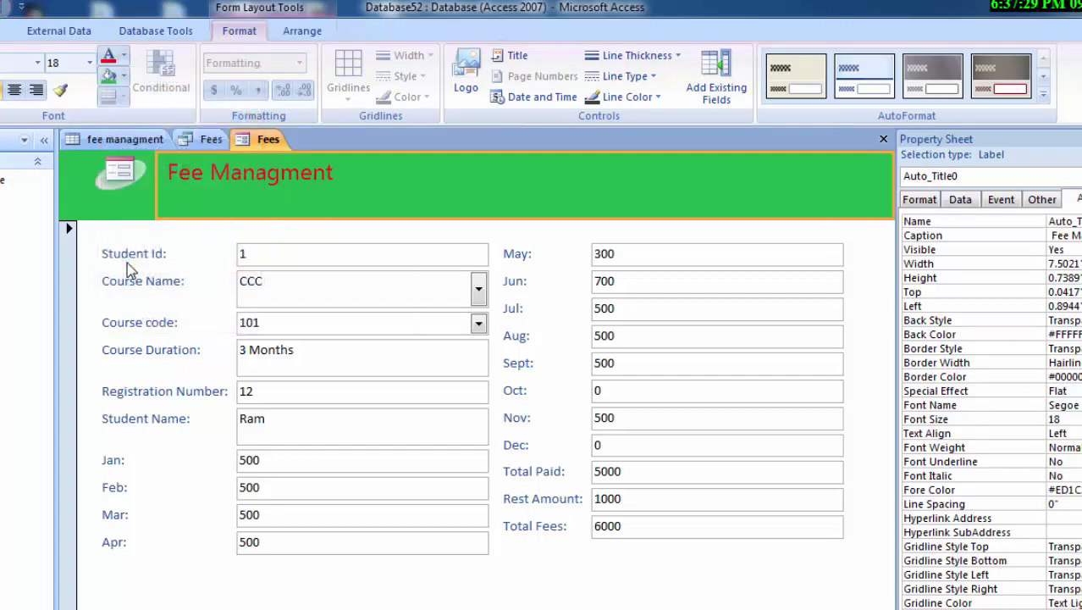
Step: Fill the title label background with red and change its text to white
double_click(333, 172)
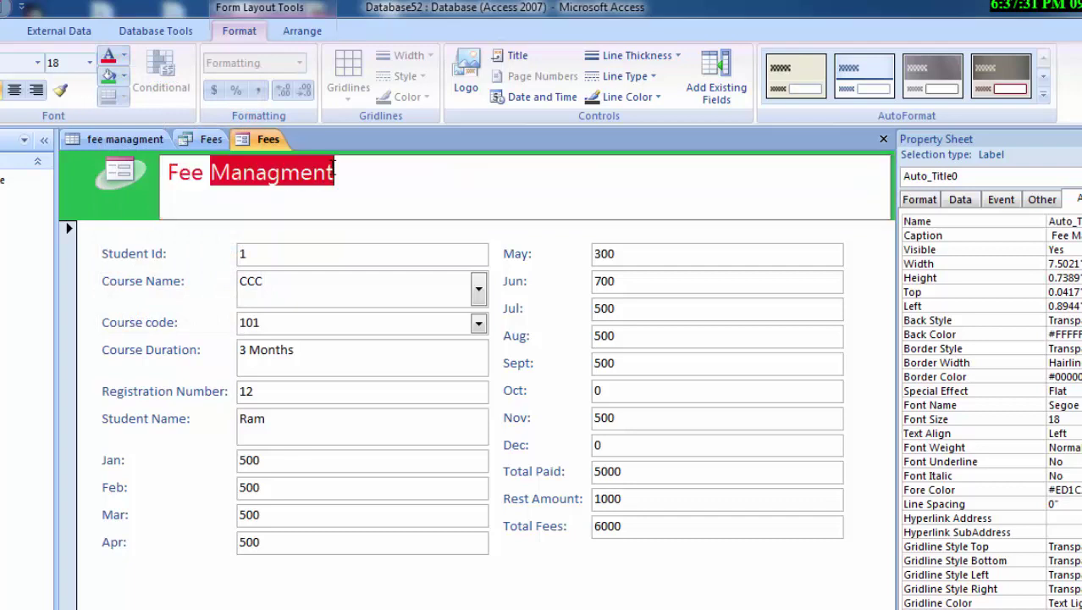
drag(335, 171, 152, 169)
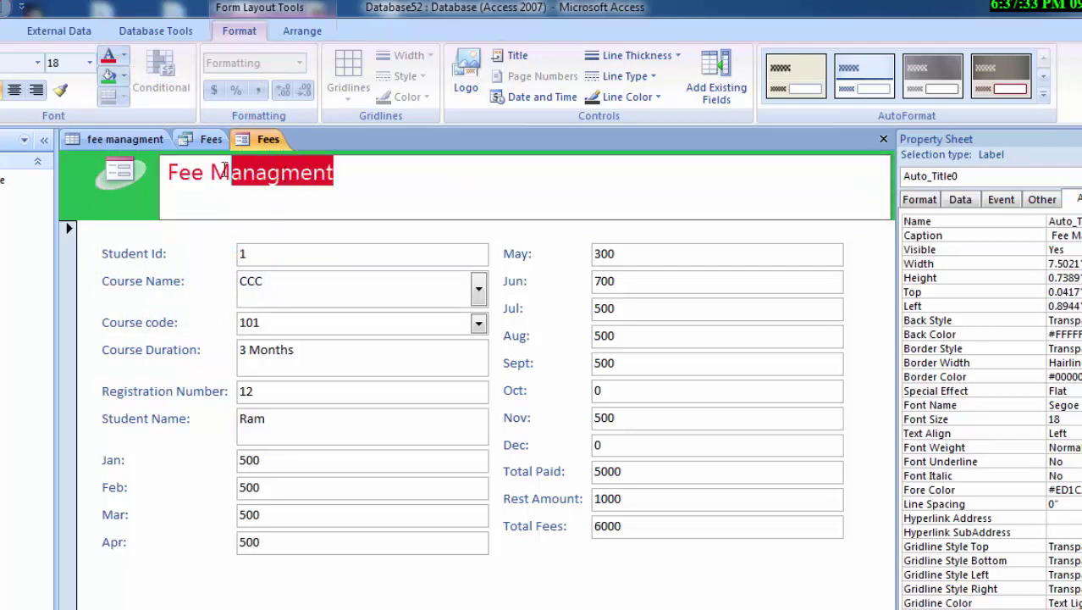
click(123, 76)
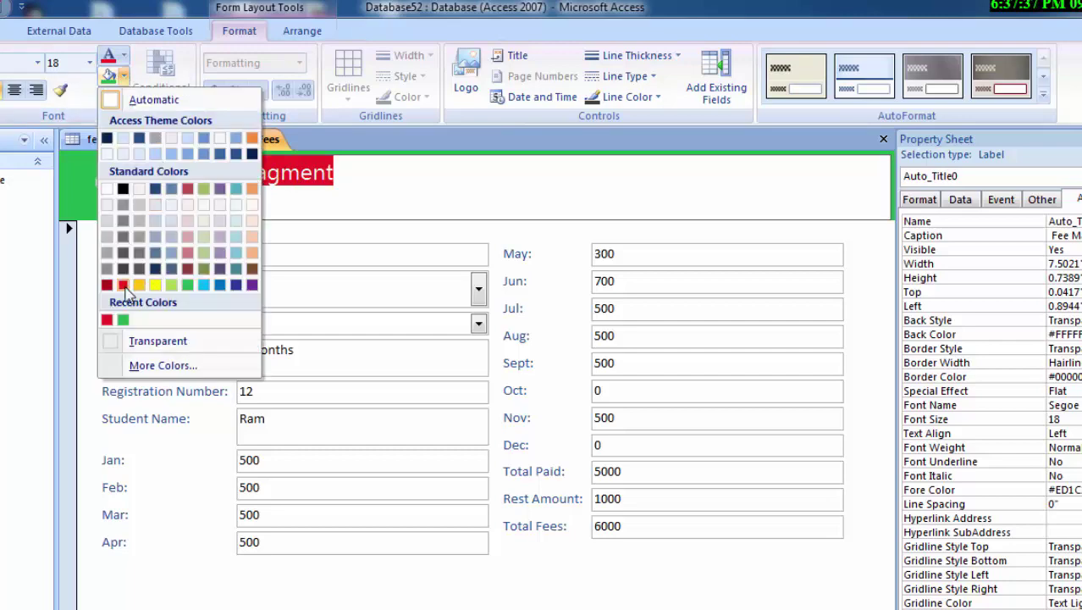
click(122, 285)
click(124, 56)
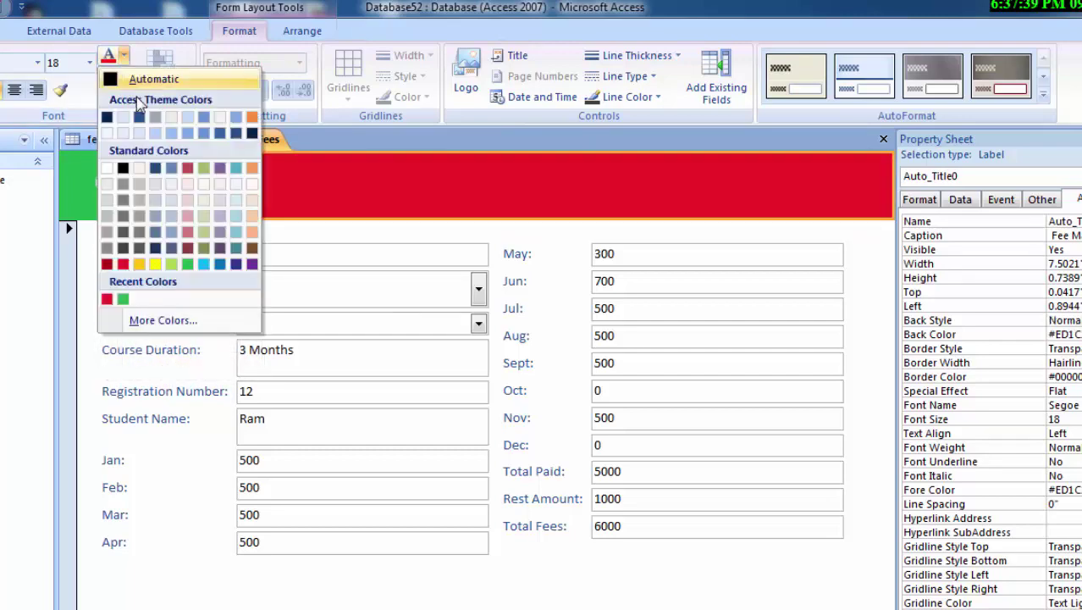
click(107, 169)
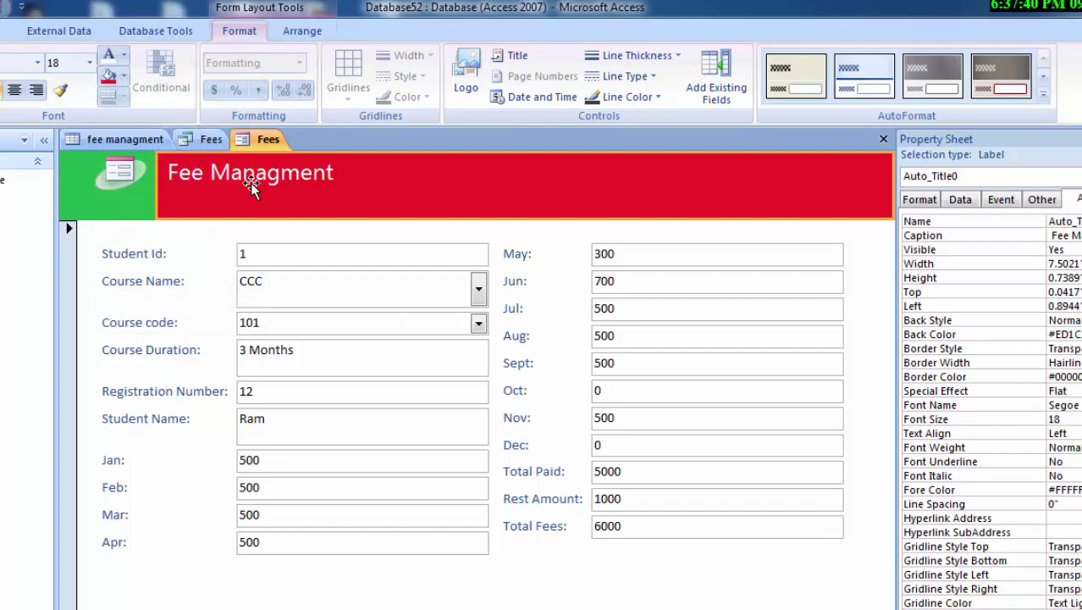
Step: Make the Fee Managment title text bold with Ctrl+B
double_click(332, 172)
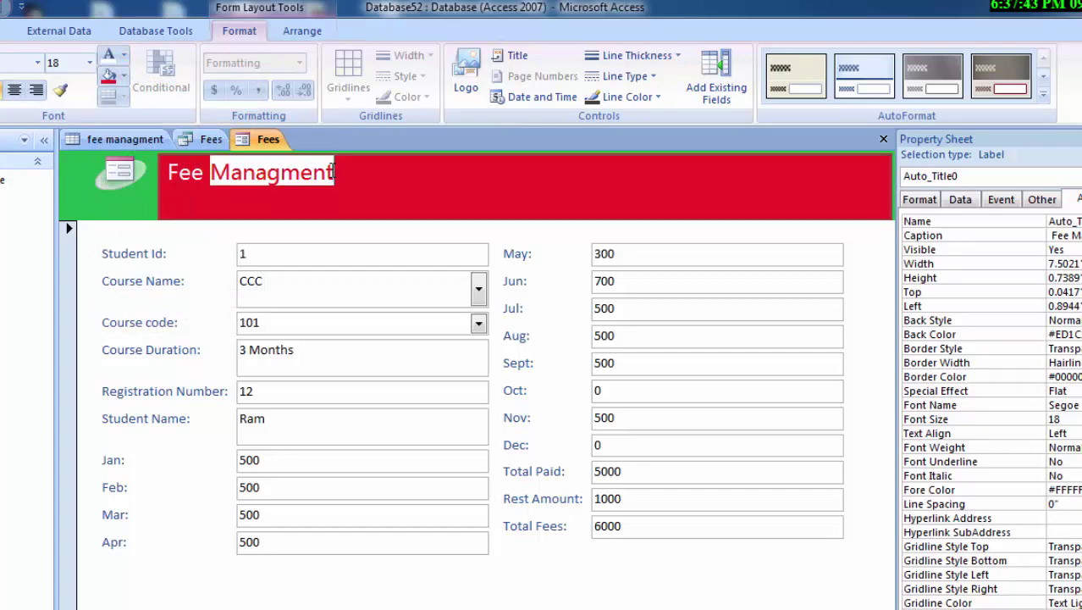
drag(332, 172, 131, 172)
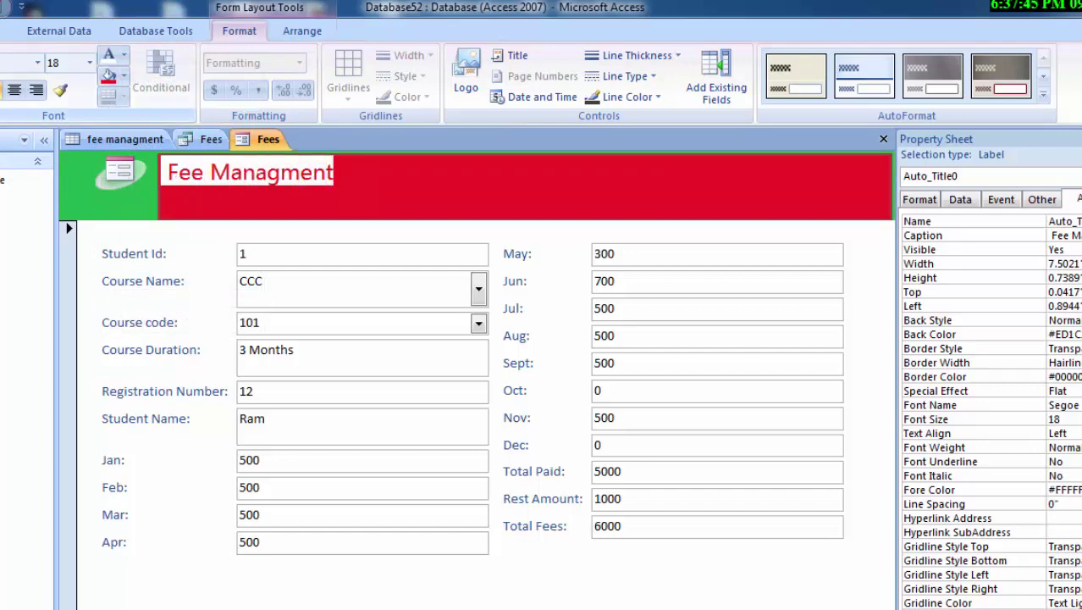
key(ctrl+b)
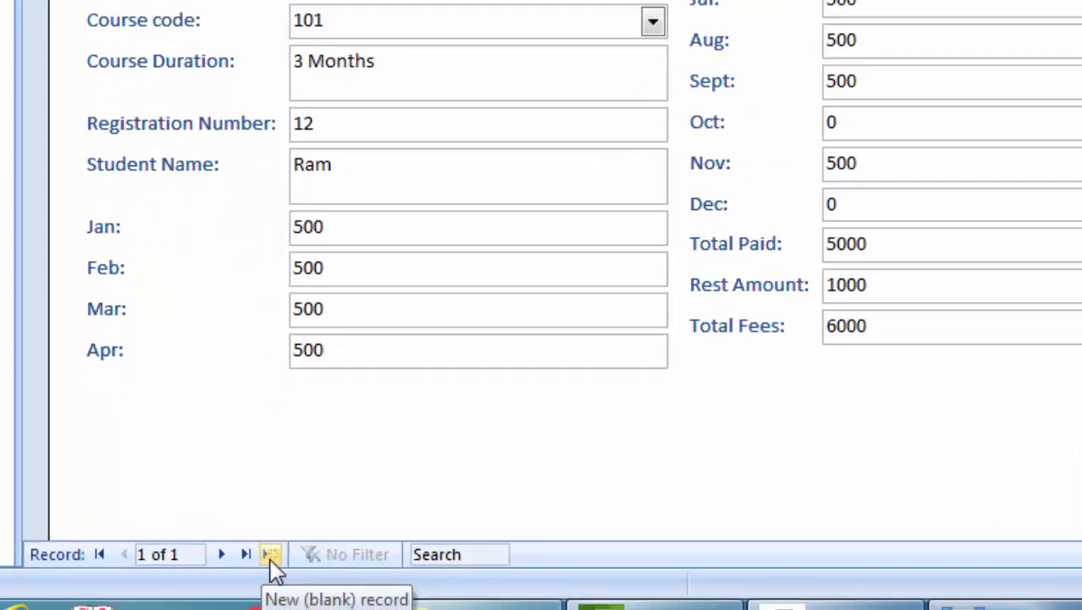
Step: Start a blank new record and switch the Fees form to Form View
click(273, 547)
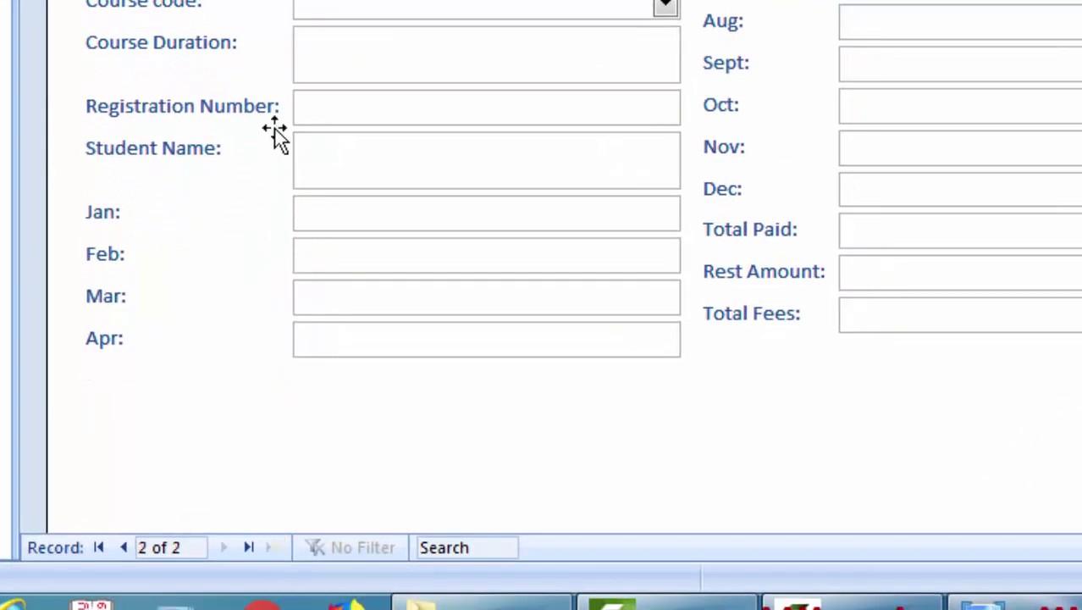
click(376, 5)
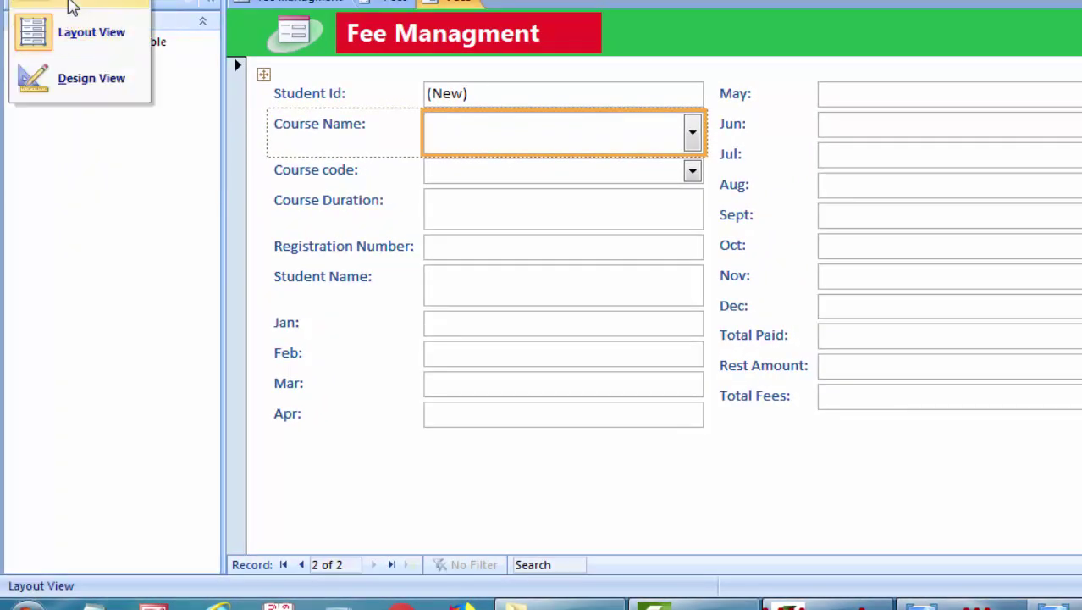
click(69, 6)
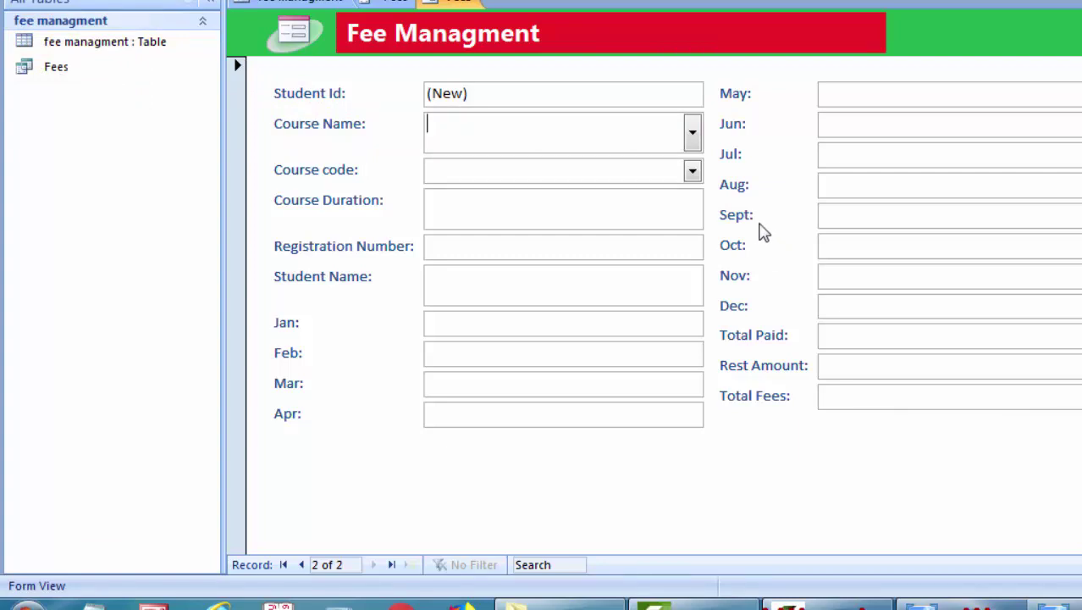
Step: Fill the record header: course code 102, duration 1, registration number 23, and the student's name
text(Shyam)
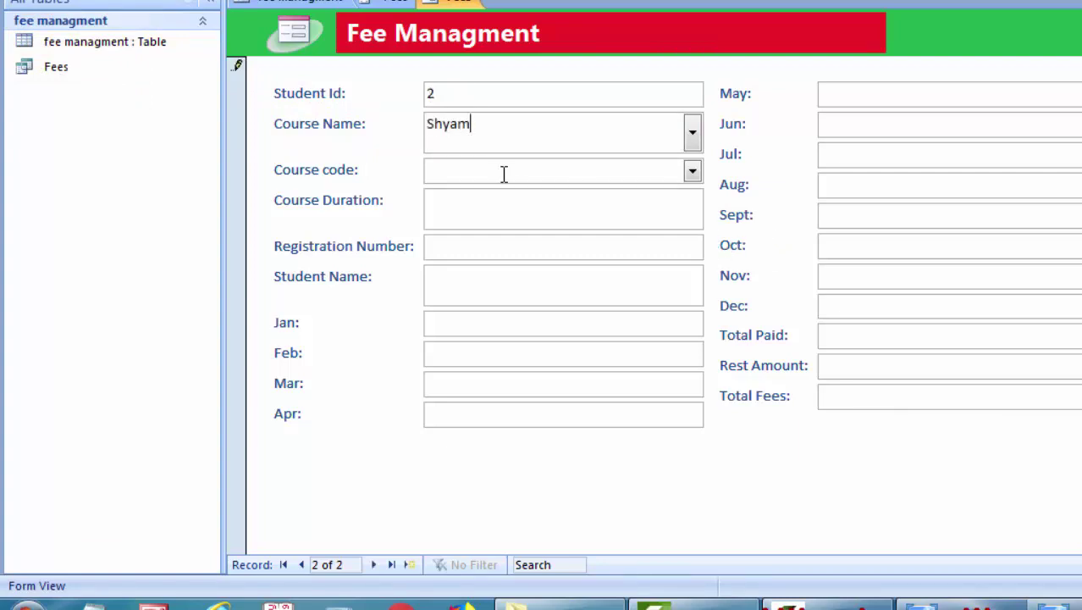
click(693, 171)
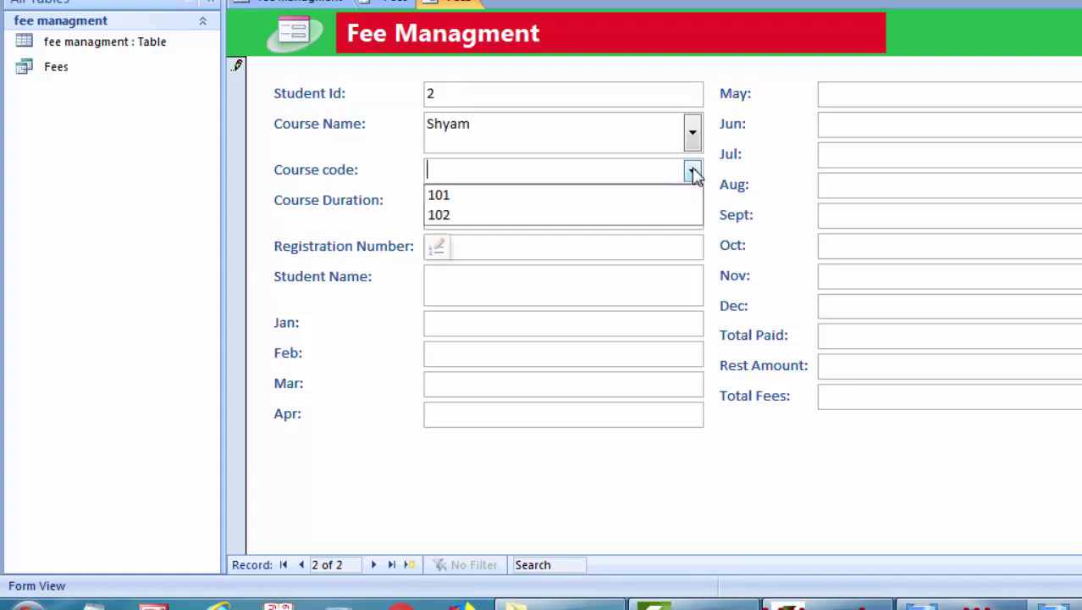
click(587, 215)
click(544, 213)
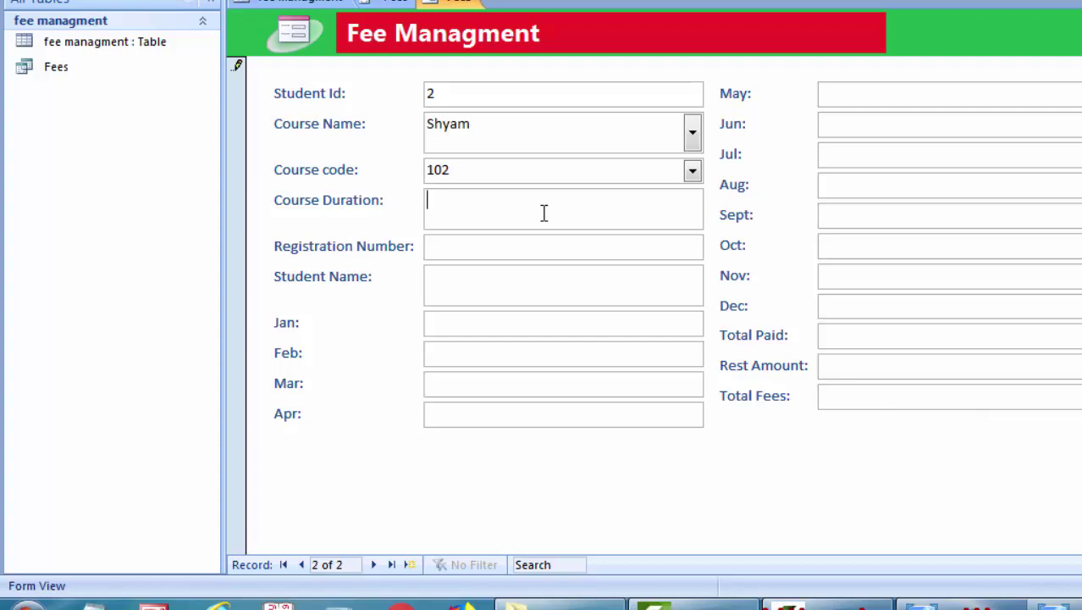
text(1)
click(536, 248)
text(23)
click(470, 295)
text(Avan)
text(ish)
Step: Enter monthly fees of Jan 600, Feb 400 and 0 for the following months
click(474, 323)
text(6)
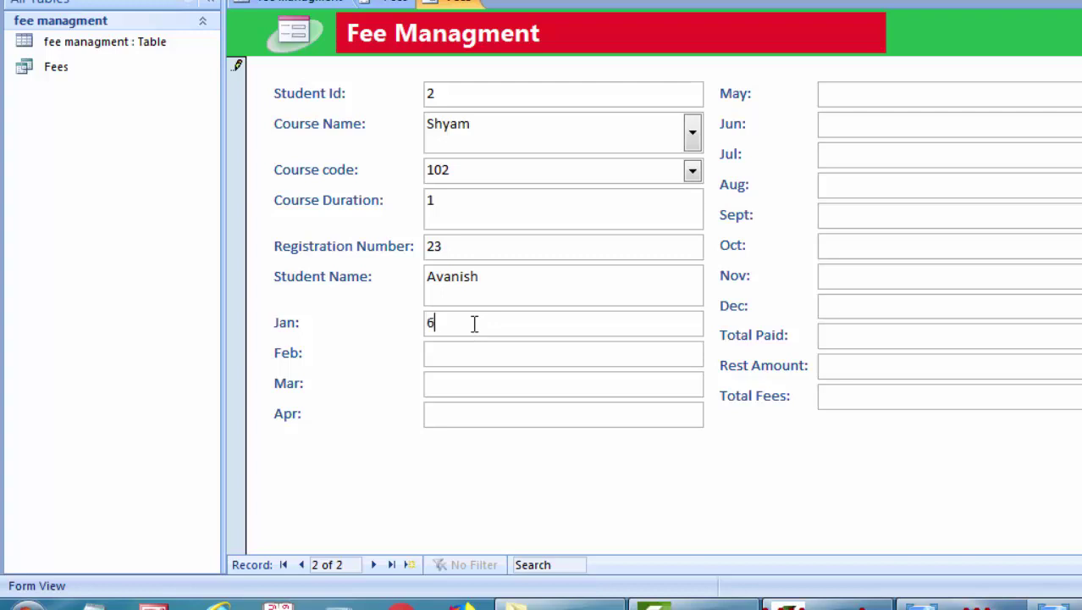
text(00)
text(400)
click(474, 381)
text(0)
key(Tab)
text(0)
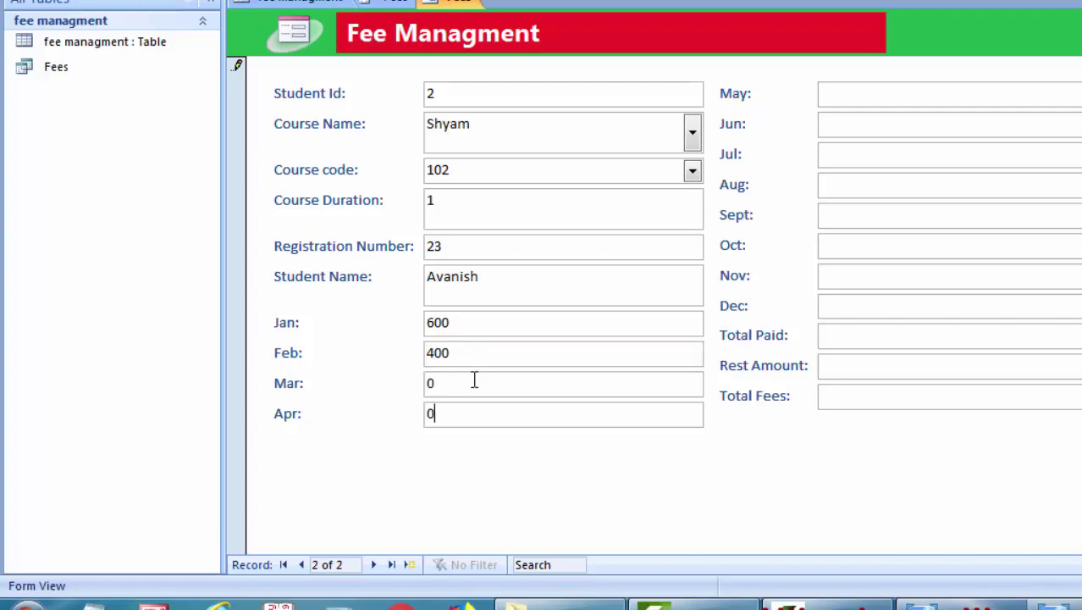
key(Tab)
text(0)
text(0)
text(0)
text(0)
text(0)
key(Tab)
text(0)
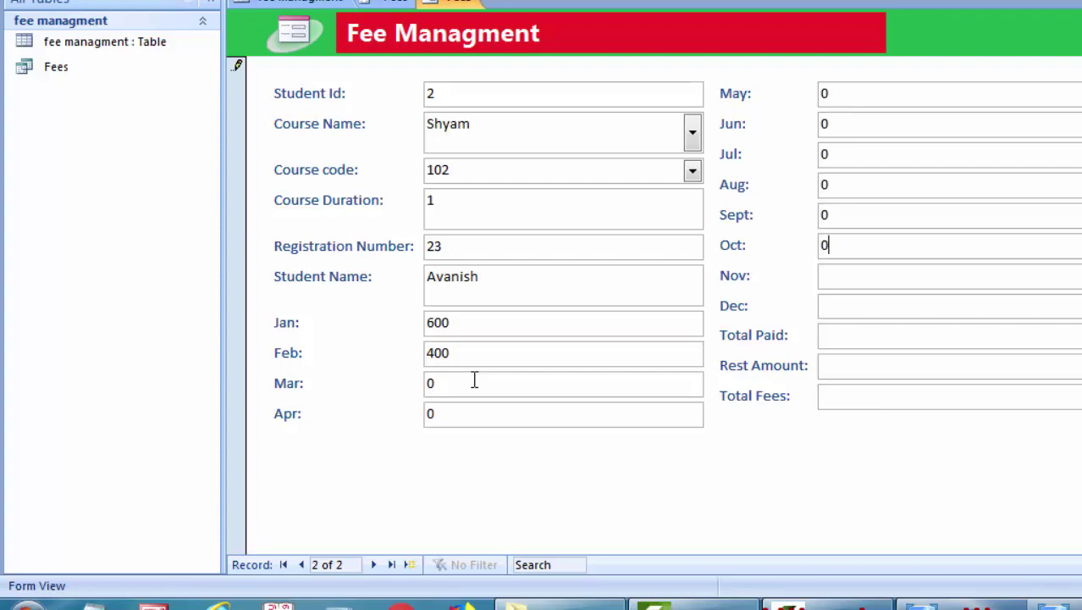
key(Tab)
text(0)
text(0)
Step: Enter 6000 as Total Fees and save the record
click(886, 338)
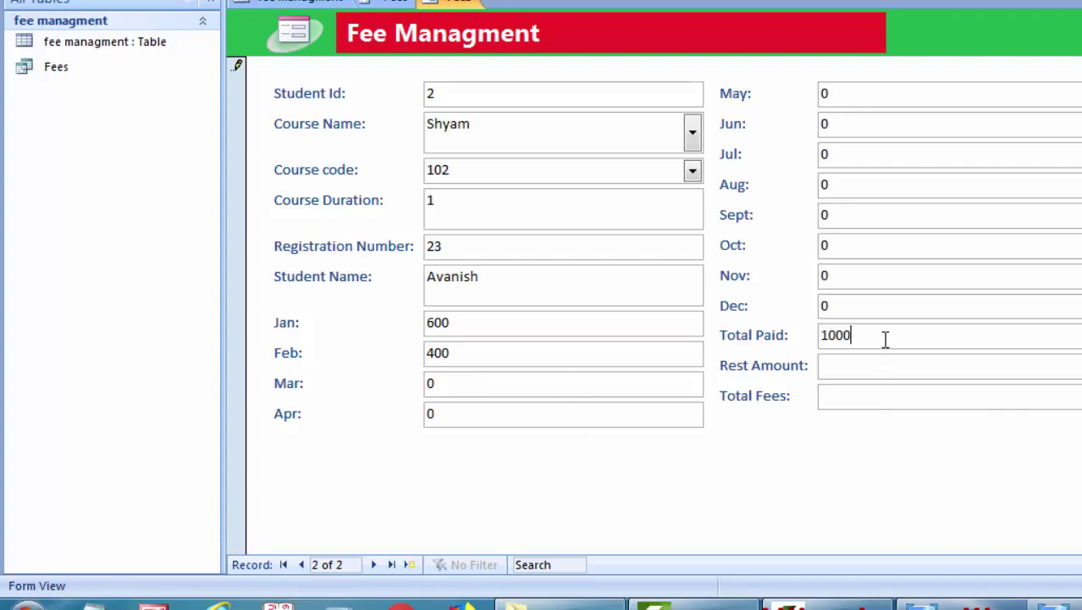
click(858, 401)
text(6)
text(000)
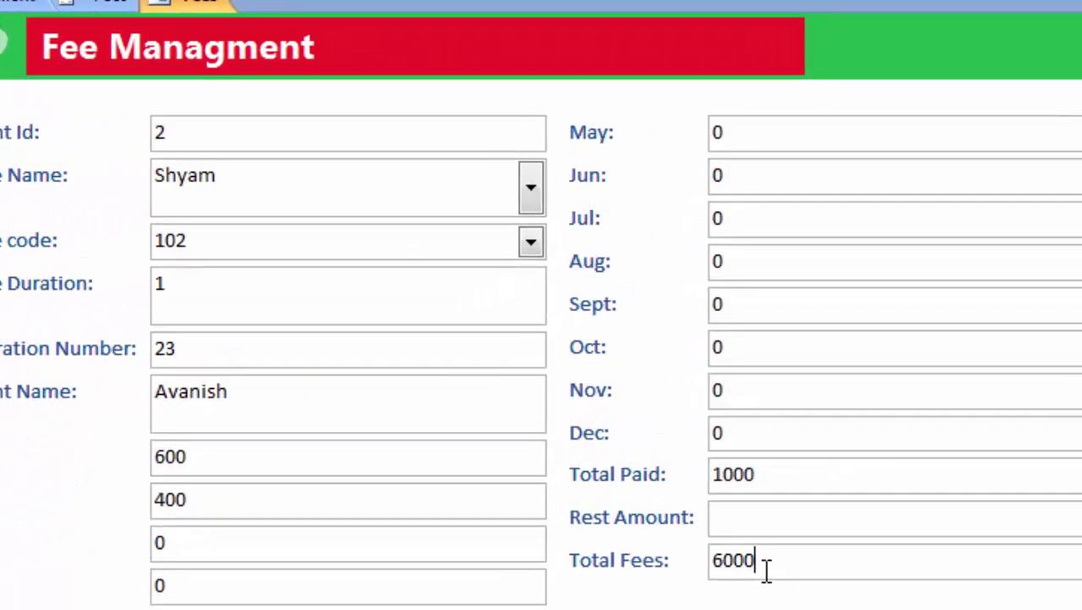
key(Tab)
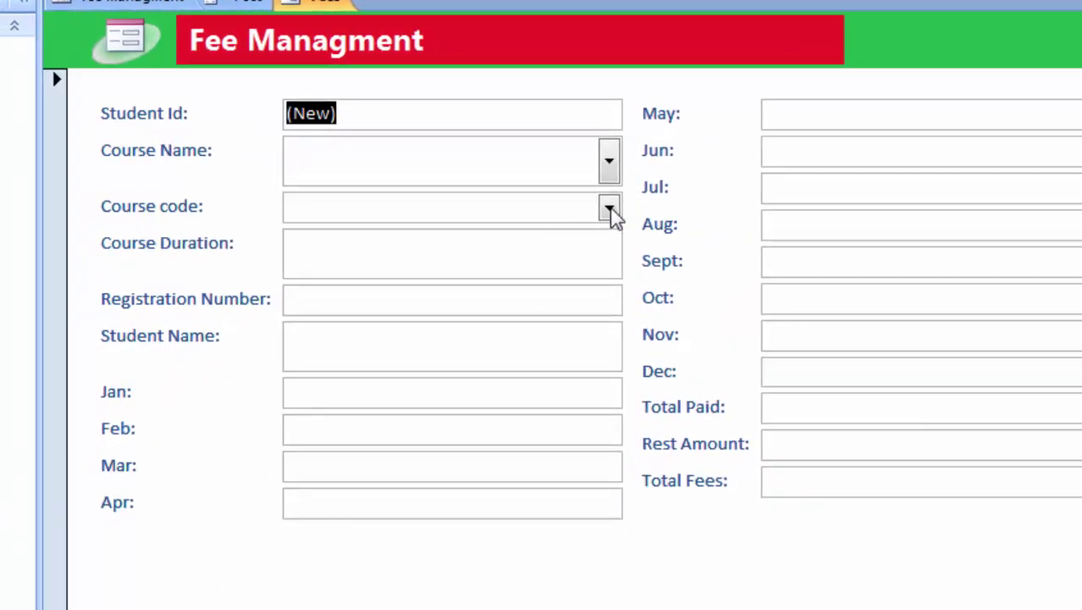
Step: Cancel deleting the blank record to return to record 2 with Rest Amount 5000
key(Delete)
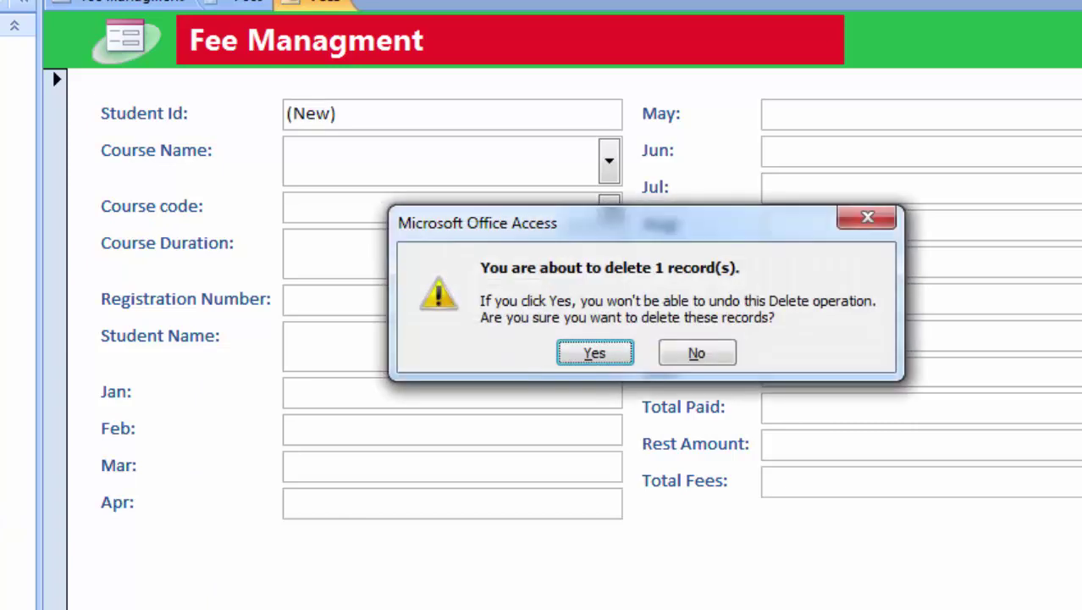
click(714, 359)
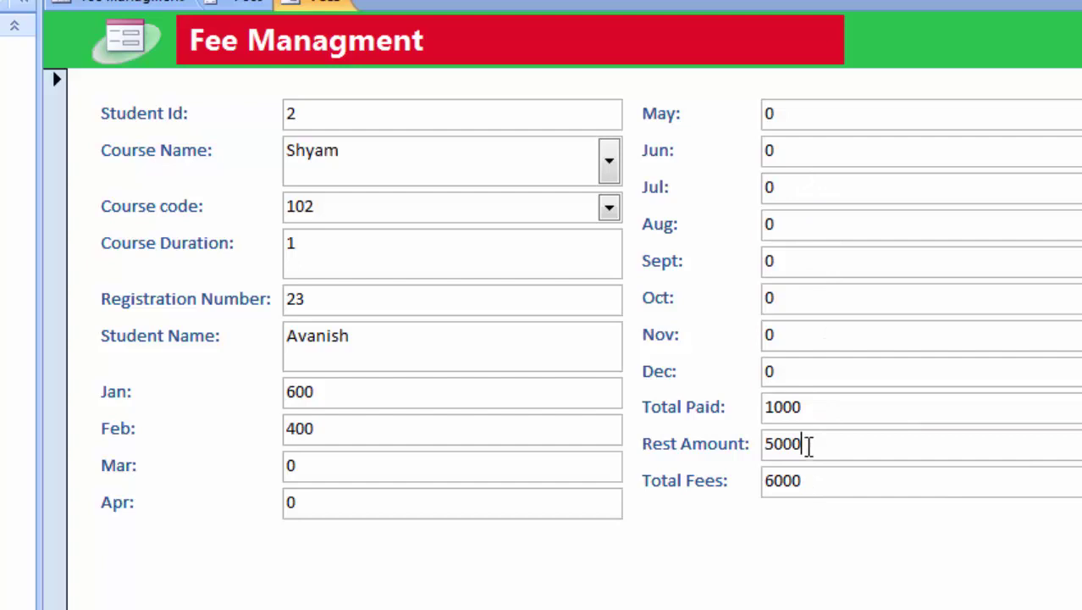
drag(808, 444, 758, 446)
click(821, 455)
drag(809, 112, 723, 113)
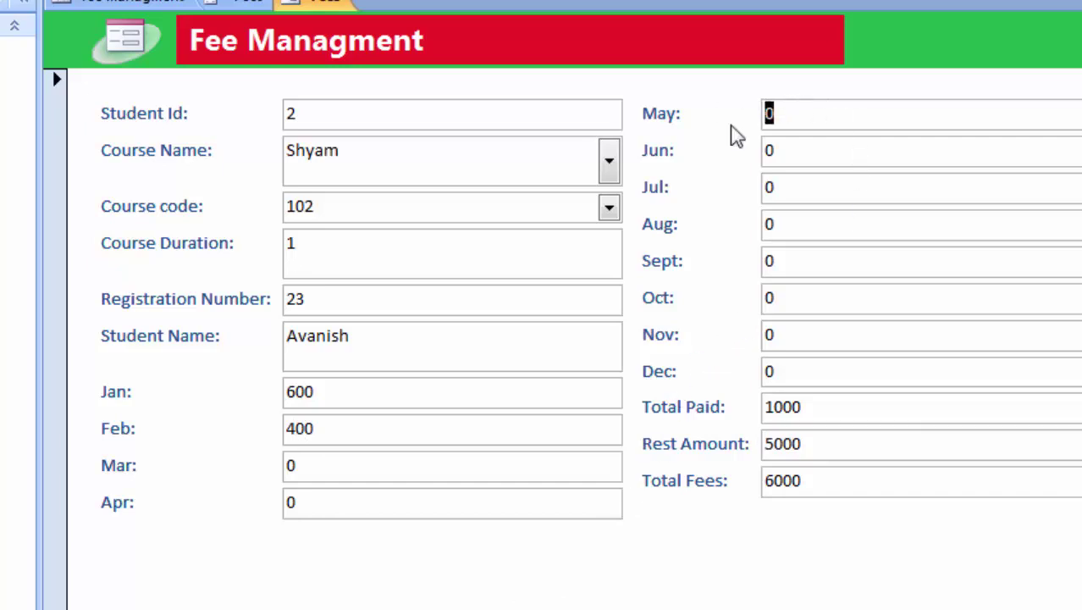
click(808, 119)
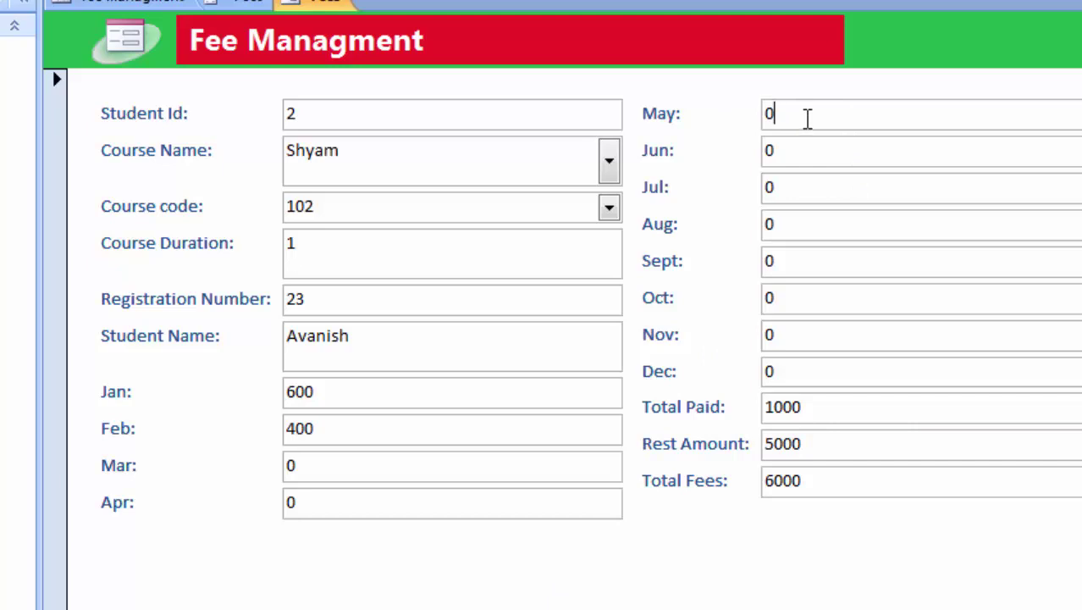